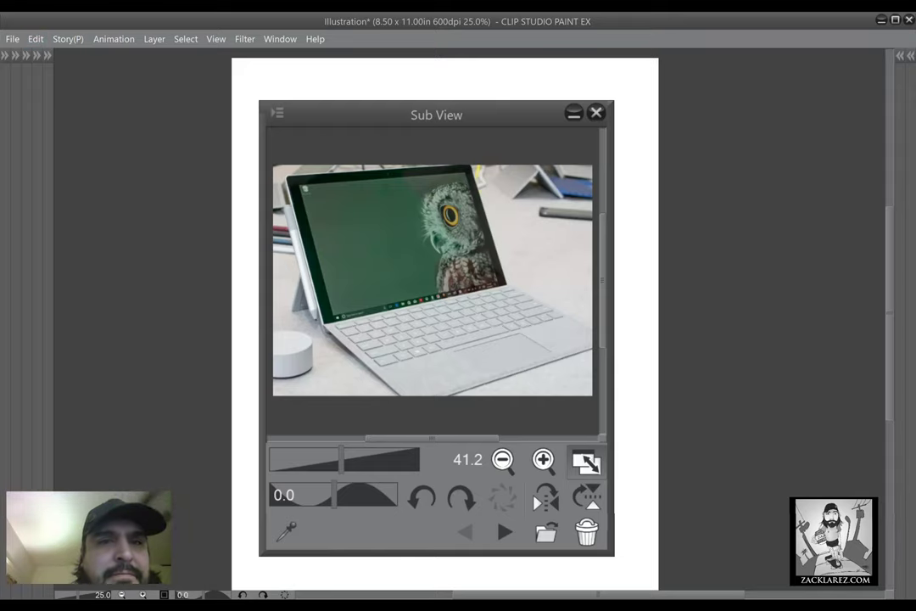
Step: Show the tool palettes and choose the Real Pencil (Red) 2 pencil for drawing
key("Tab")
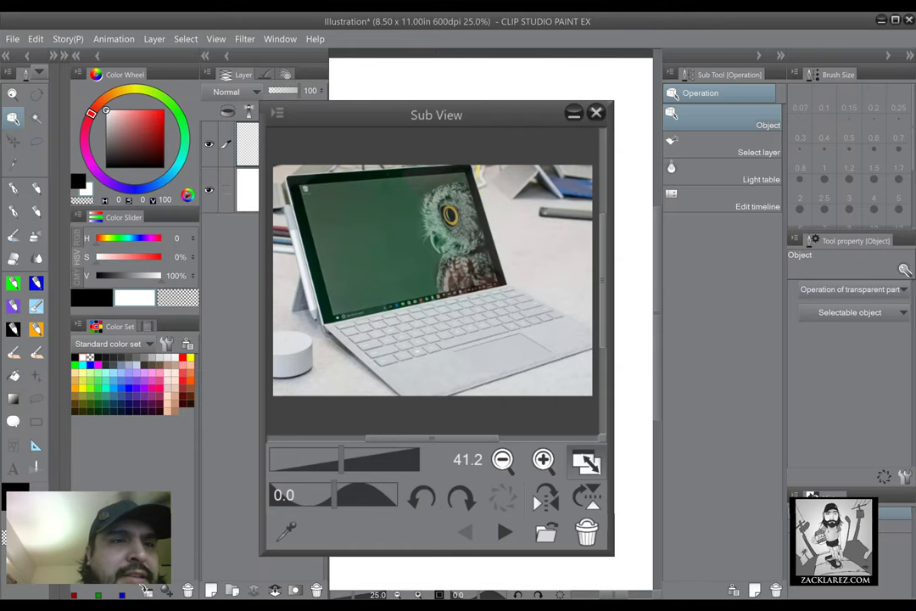
key("p")
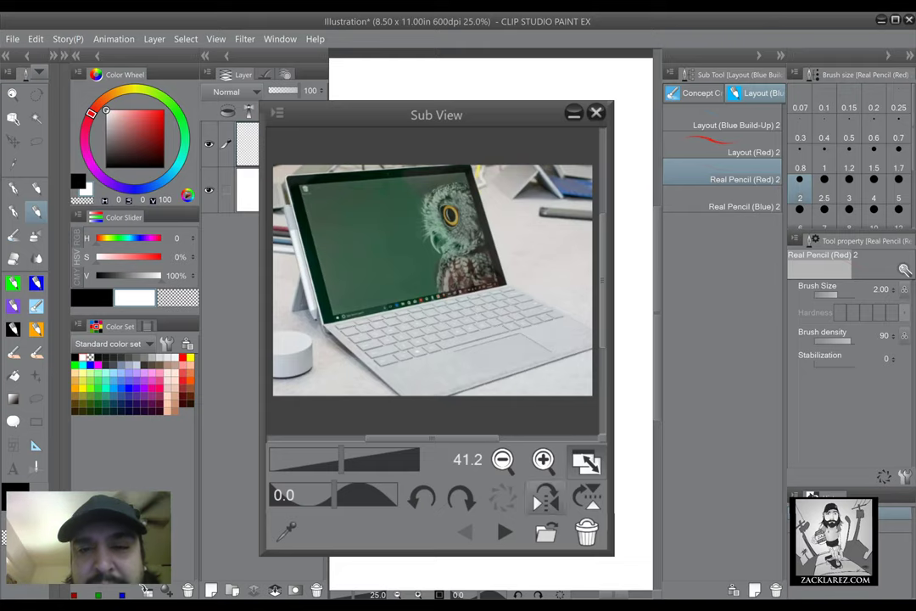
Step: Advance the Sub View two images to the Clip Studio Paint PRO and EX pricing picture and enlarge the Sub View window
left_click(503, 531)
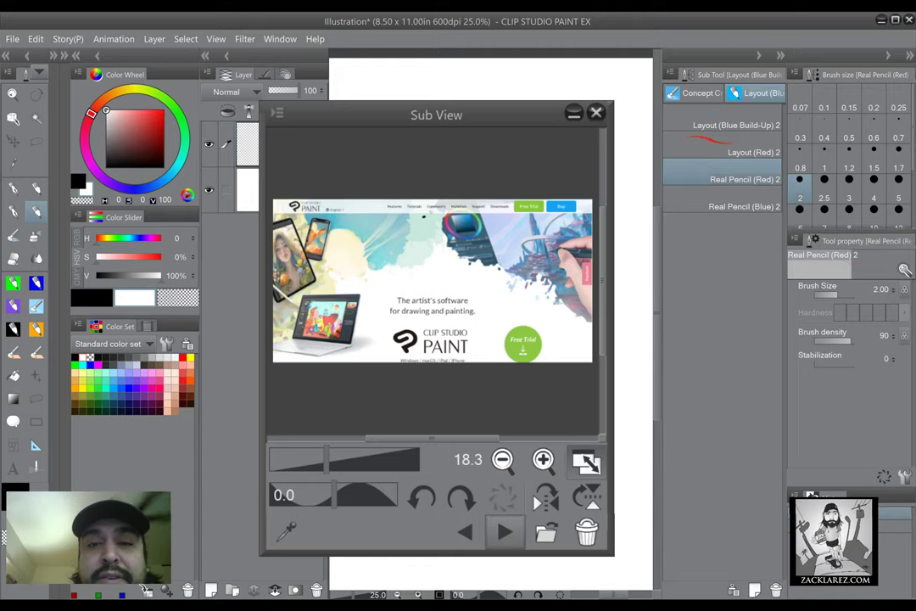
left_click(505, 532)
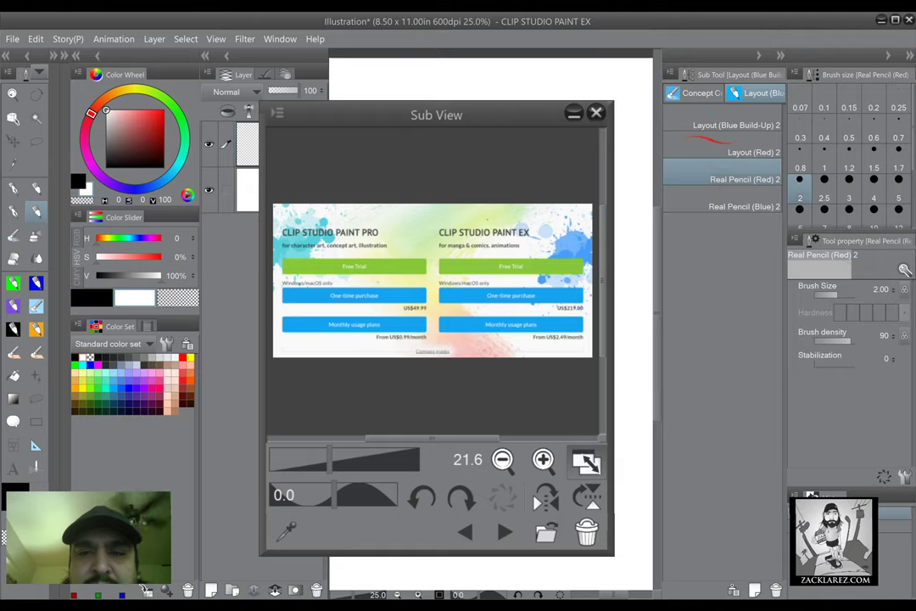
left_click_drag(615, 400, 653, 441)
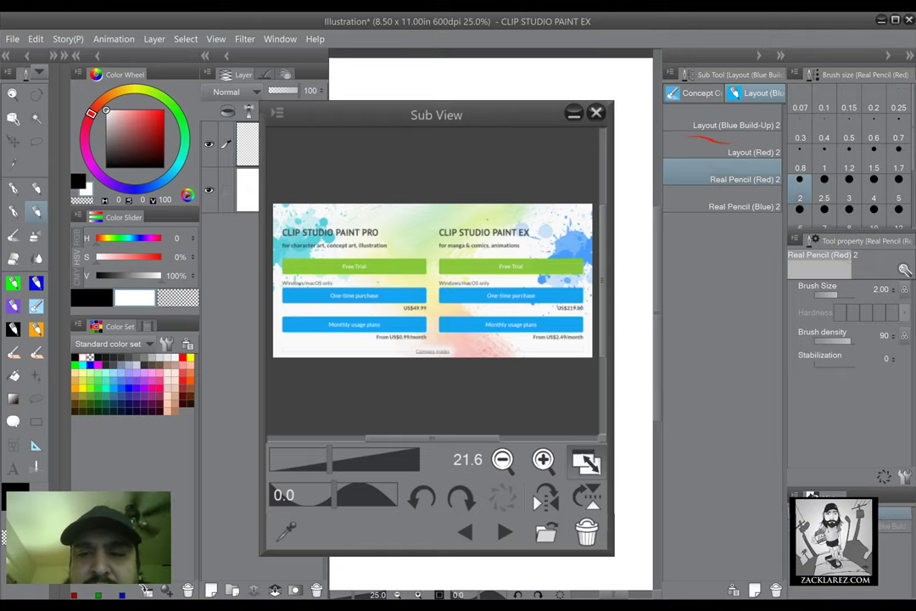
left_click_drag(612, 554, 792, 610)
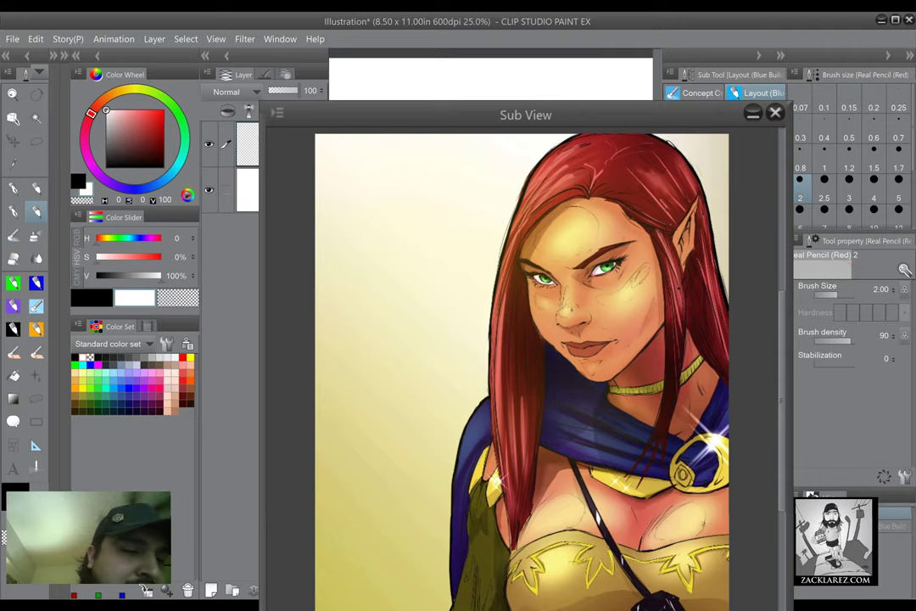
Step: Switch the active drawing color to black and hide the palettes around the canvas
key("x")
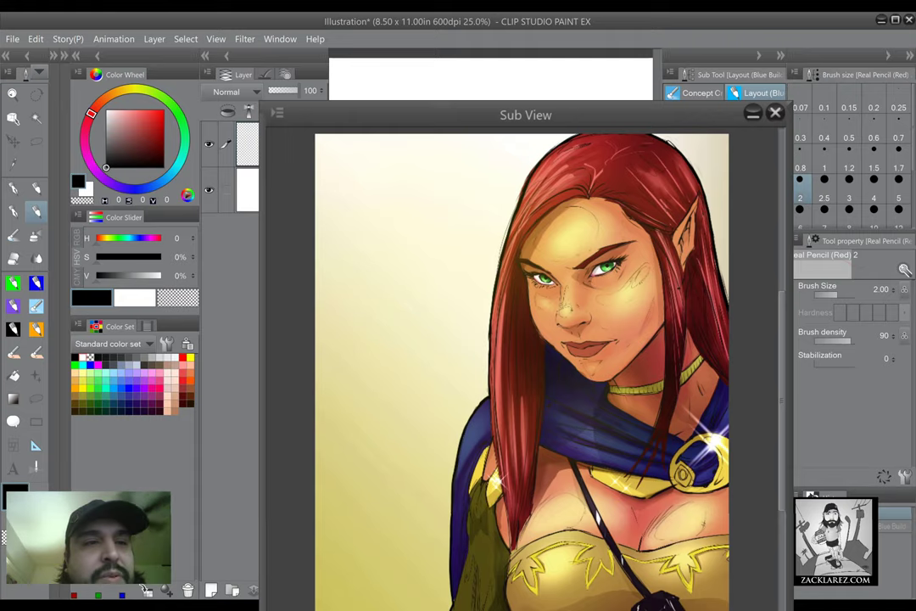
key("Tab")
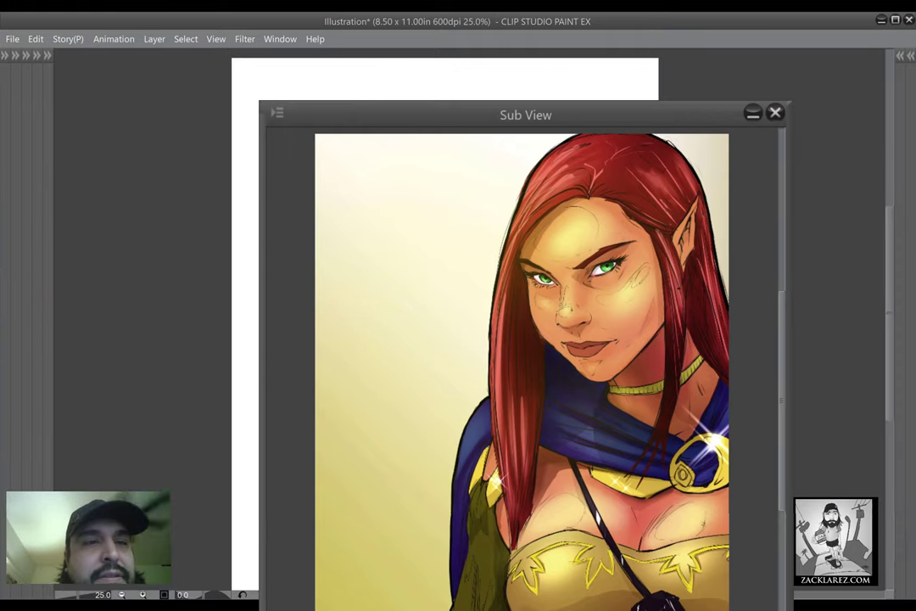
key("Tab")
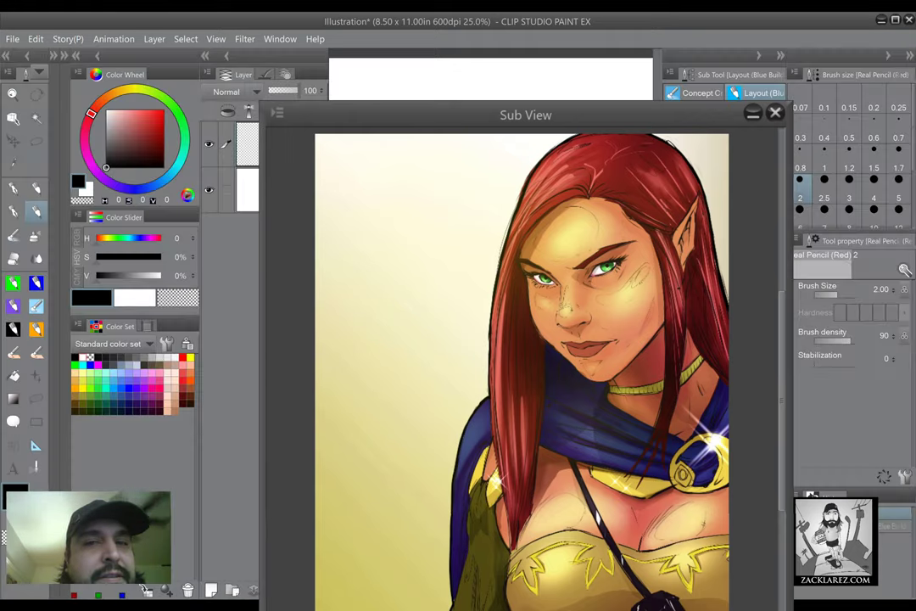
key("Tab")
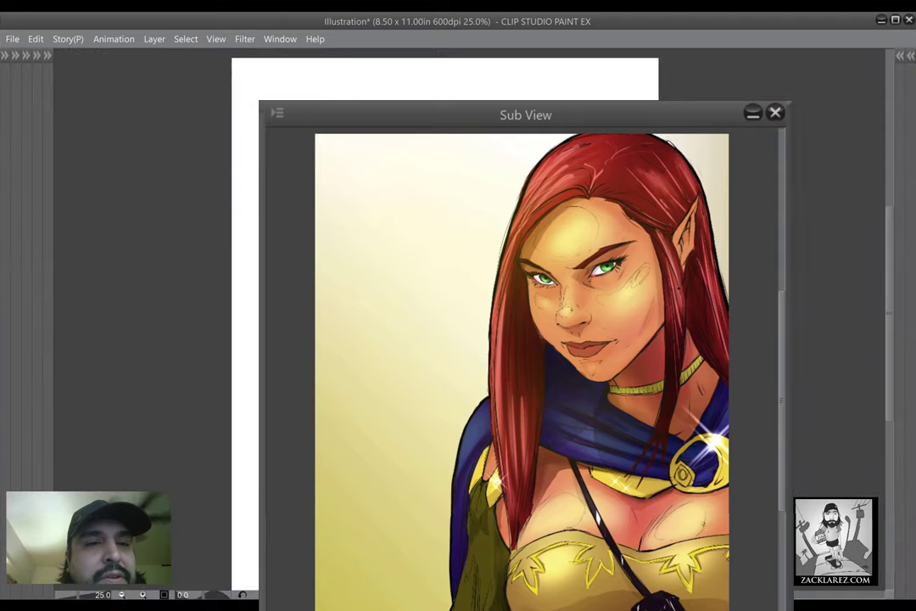
left_click_drag(170, 297, 188, 310)
key("ctrl+plus")
key("ctrl+plus")
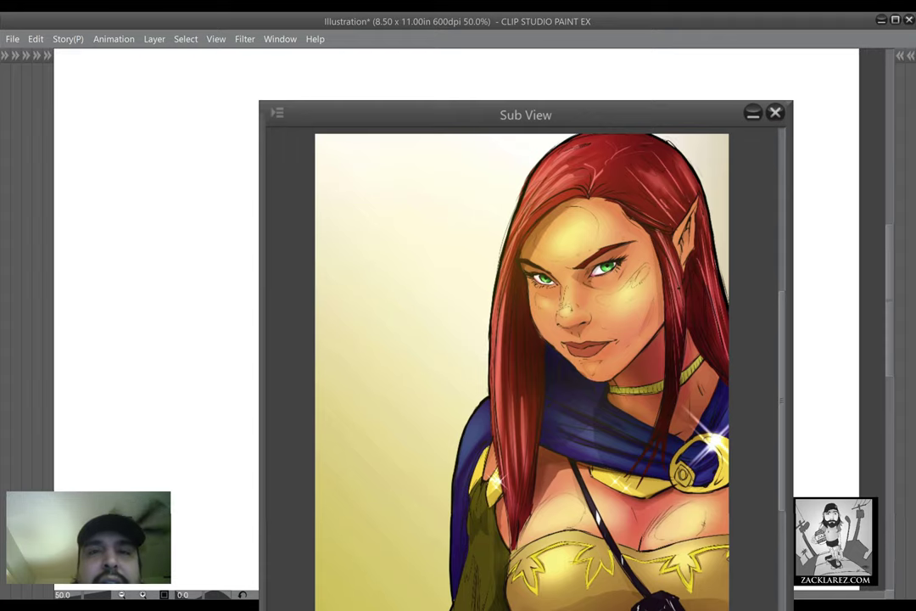
scroll(458, 322, "down", 1)
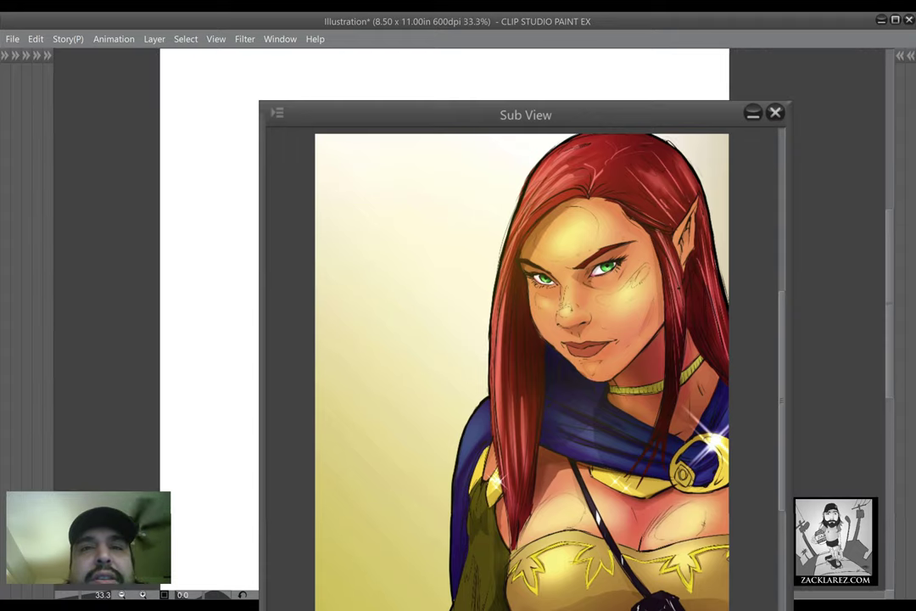
scroll(458, 322, "up", 1)
scroll(458, 322, "up", 2)
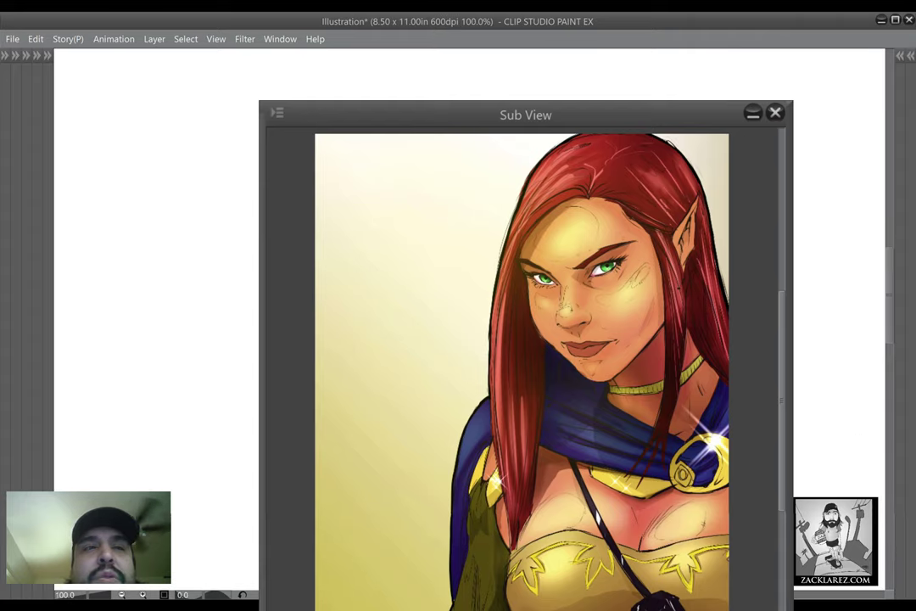
scroll(458, 322, "down", 1)
scroll(458, 322, "down", 1)
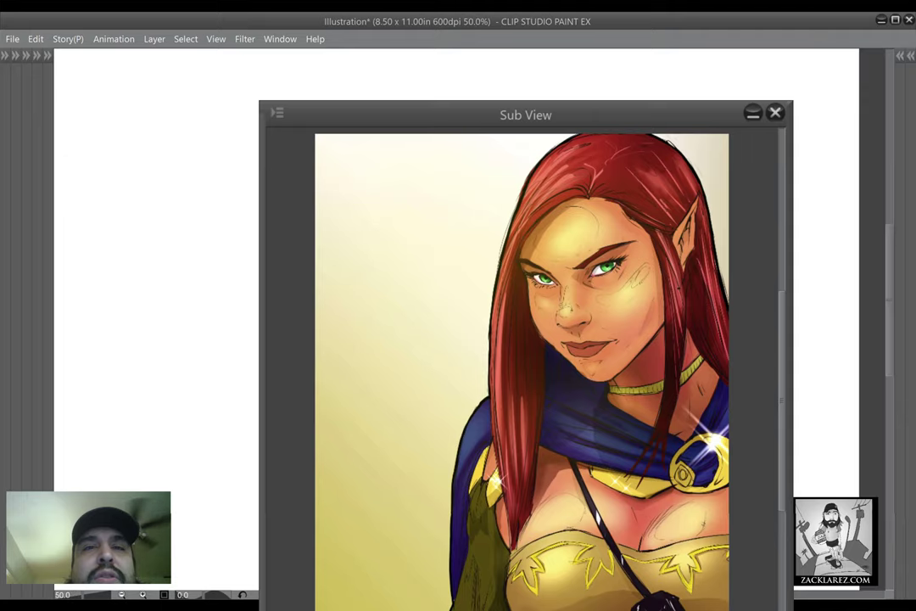
scroll(458, 322, "down", 1)
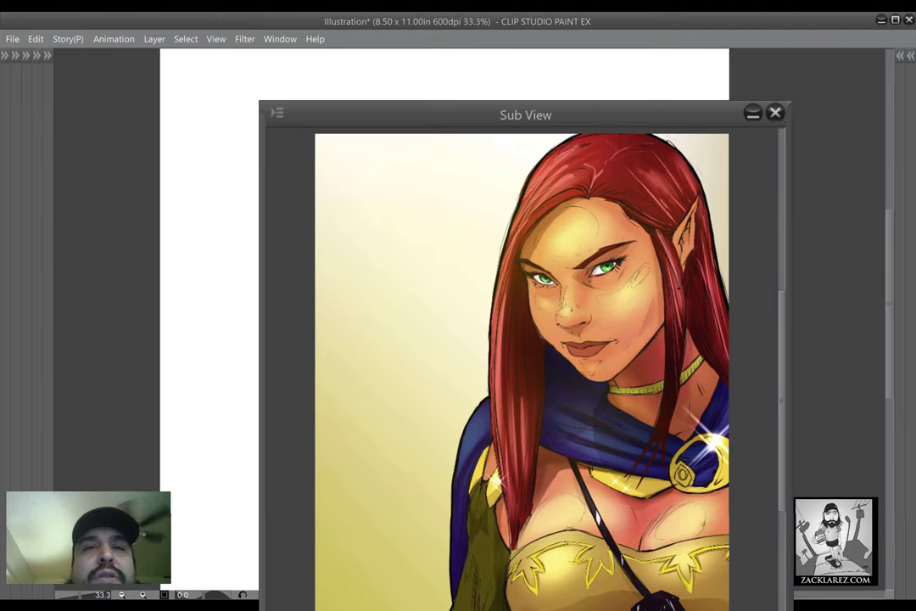
scroll(458, 322, "down", 1)
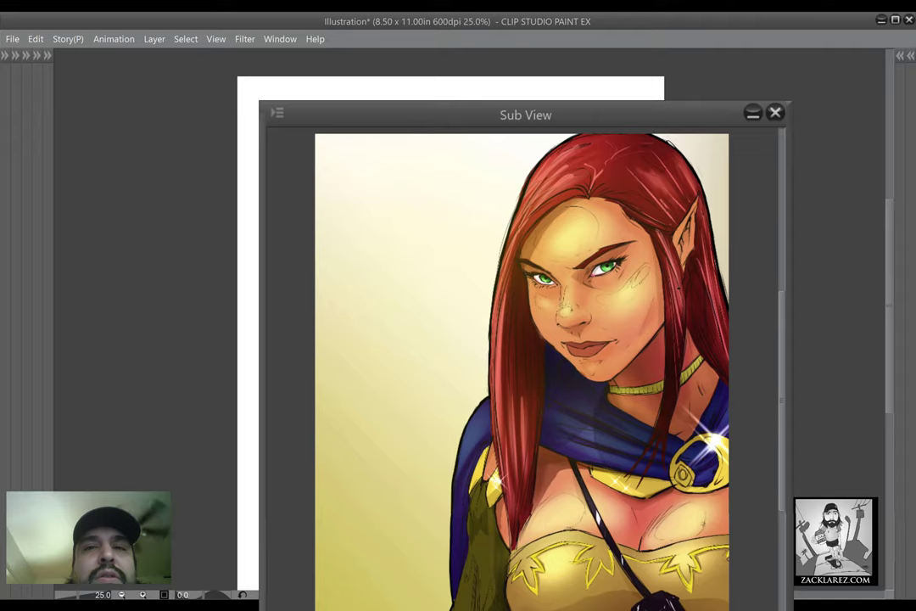
scroll(458, 322, "up", 1)
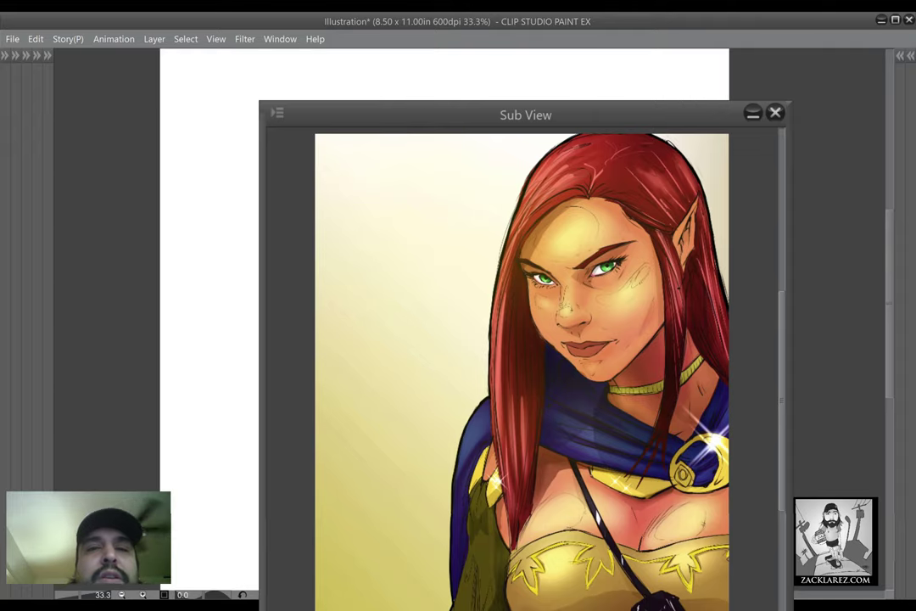
scroll(458, 322, "down", 1)
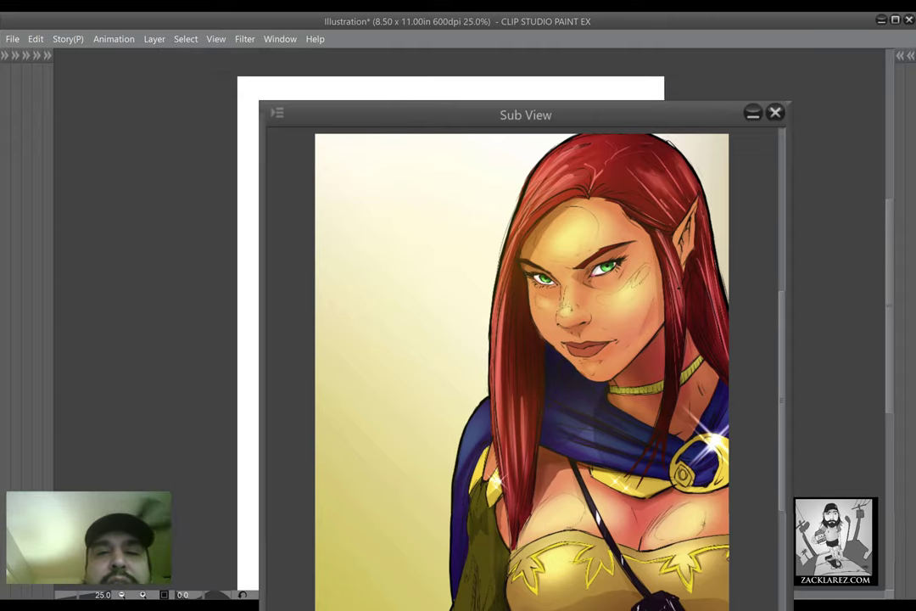
scroll(458, 322, "down", 1)
scroll(458, 323, "up", 1)
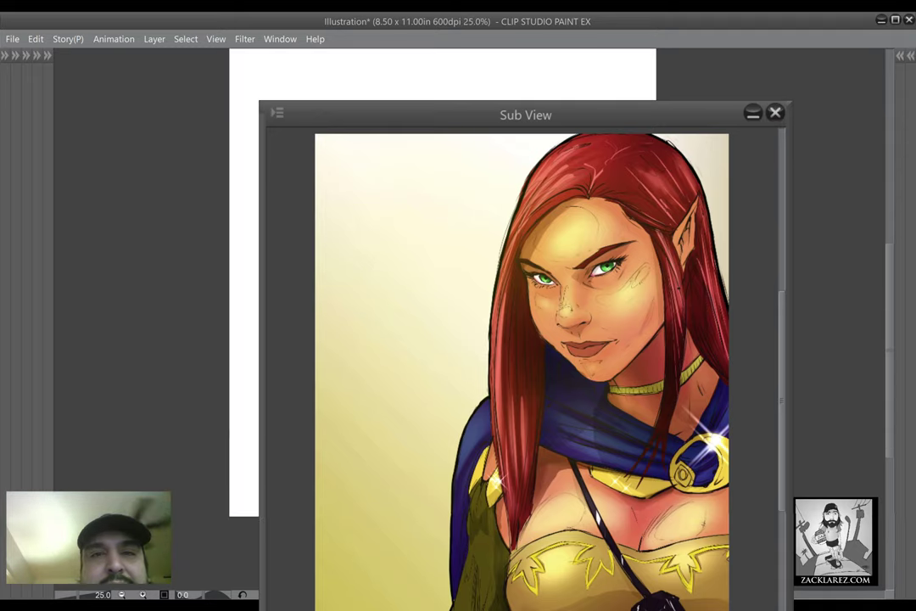
left_click_drag(170, 297, 173, 317)
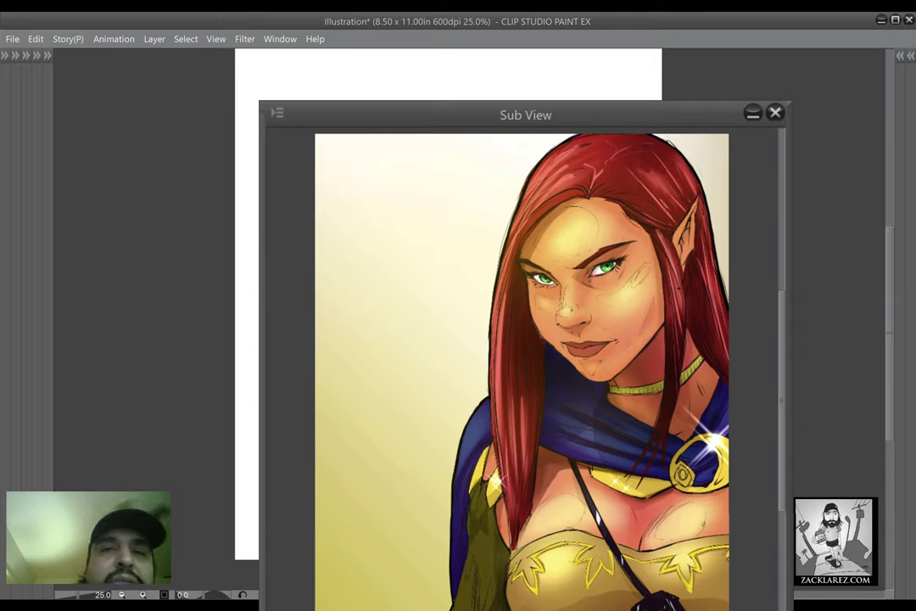
scroll(378, 468, "up", 1)
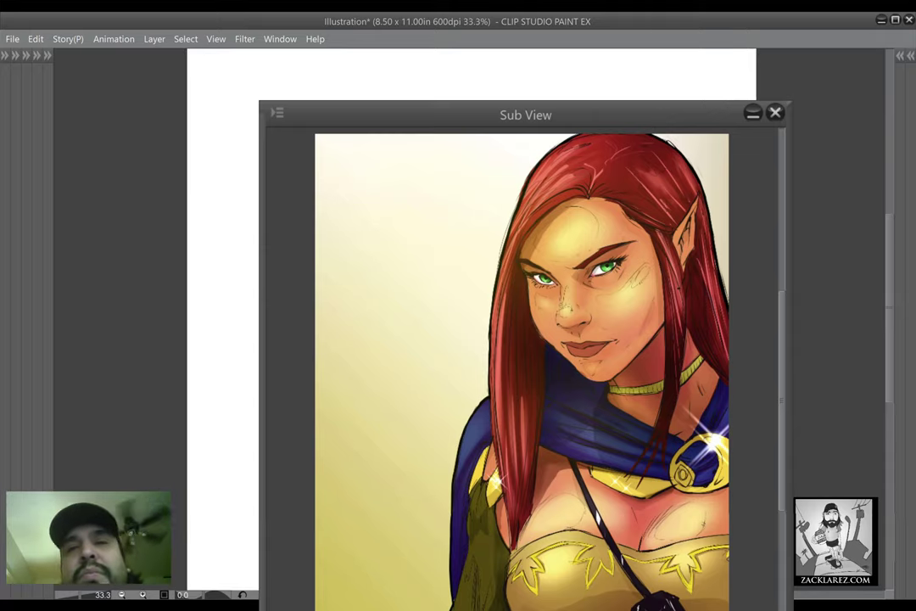
Step: Try a curved red pencil stroke near the upper edge of the page and undo it
left_click_drag(229, 296, 196, 344)
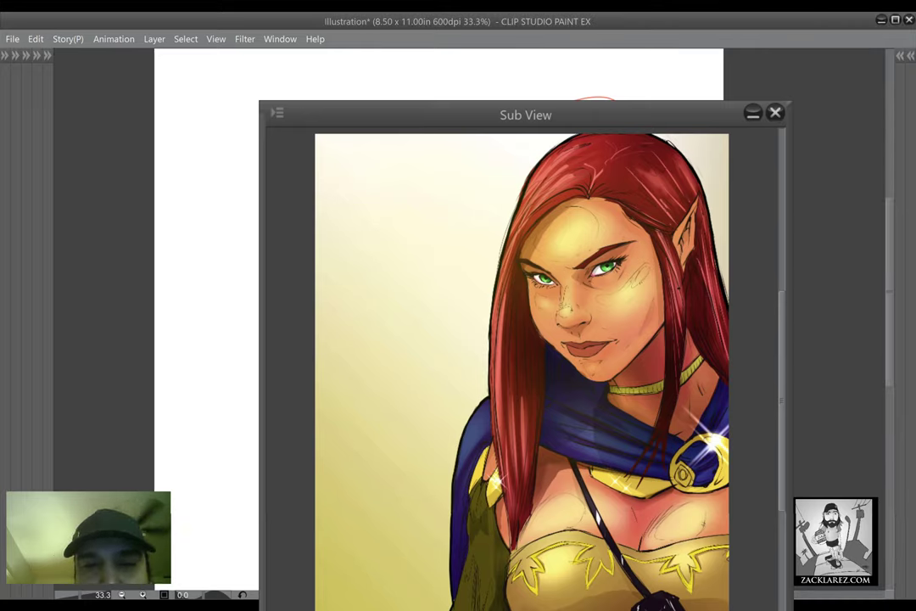
key("ctrl+z")
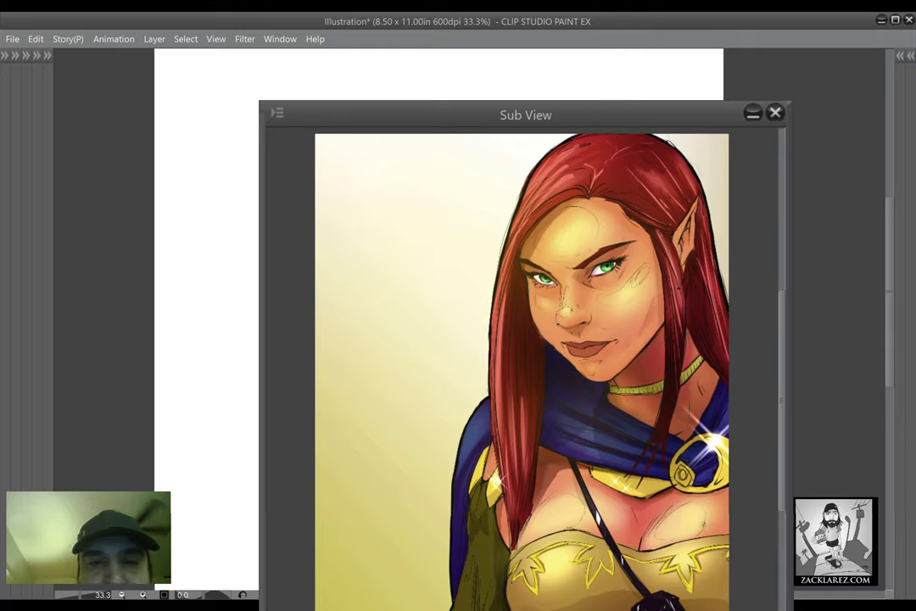
Step: Transform the sketch layer, shifting it slightly down and to the left, and apply the move
key("ctrl+plus")
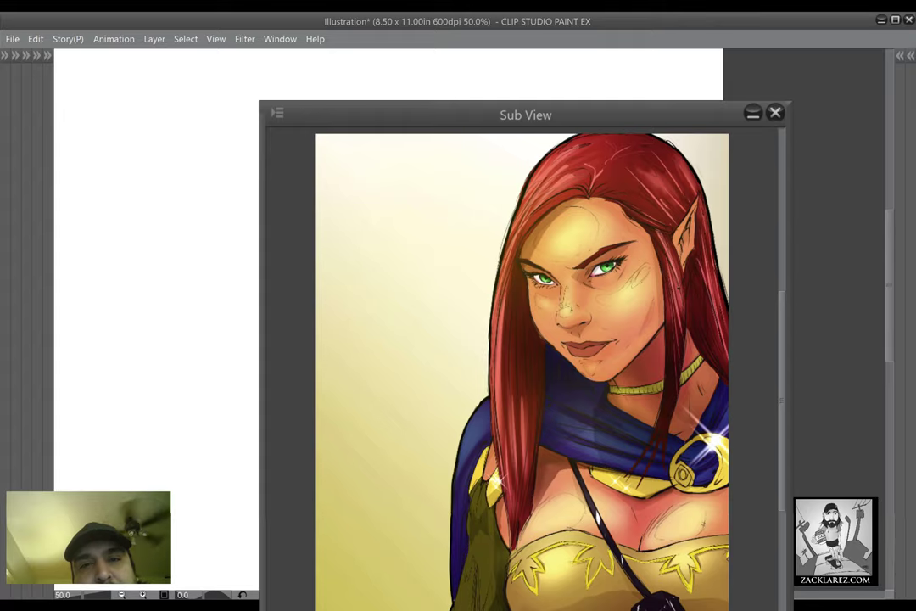
key("ctrl+minus")
key("ctrl+minus")
key("ctrl+minus")
key("ctrl+minus")
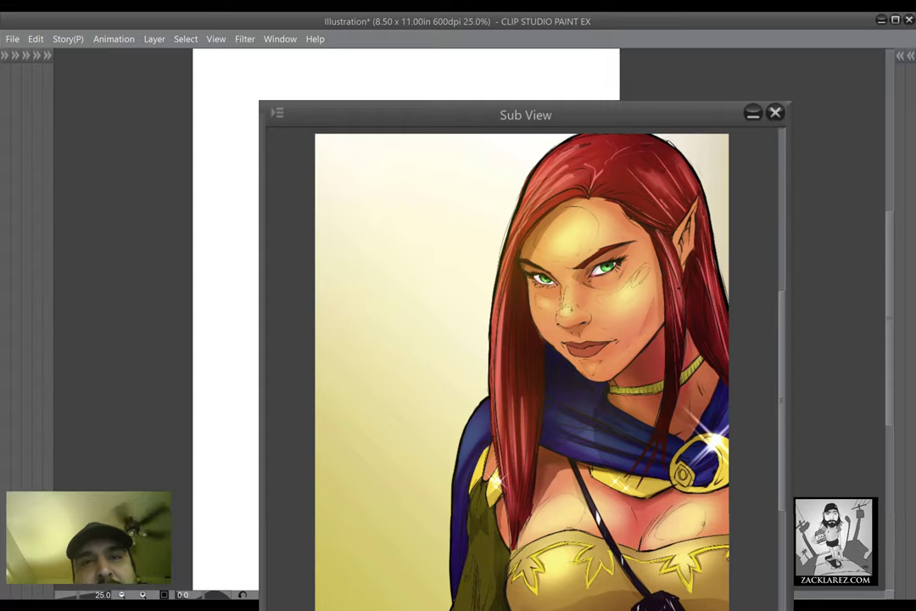
key("ctrl+plus")
key("ctrl+plus")
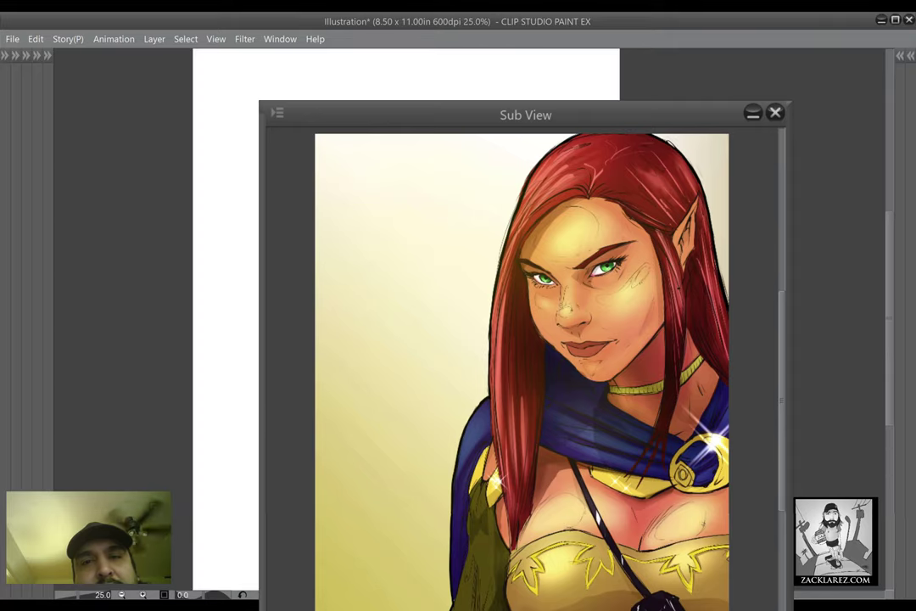
key("ctrl+minus")
key("ctrl+minus")
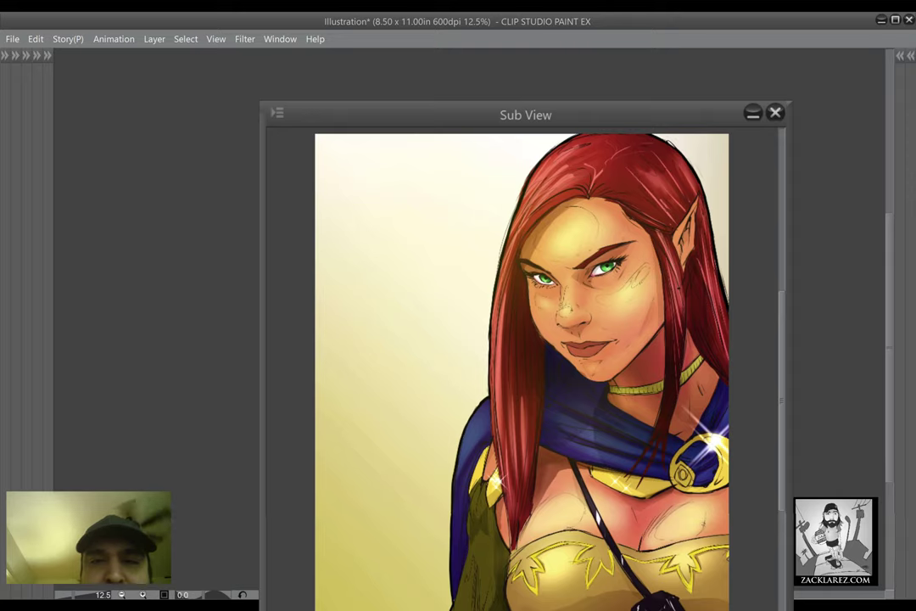
key("ctrl+t")
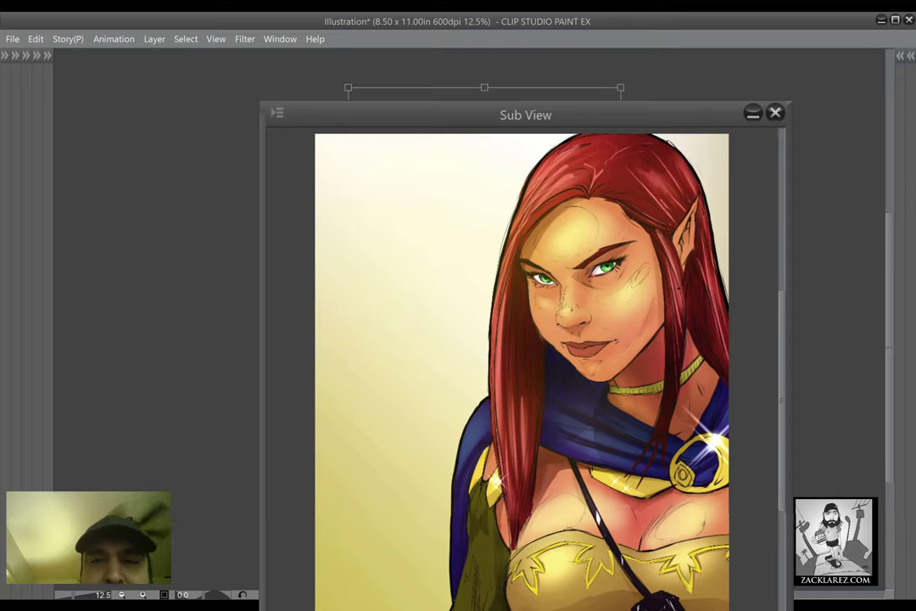
left_click_drag(526, 94, 512, 104)
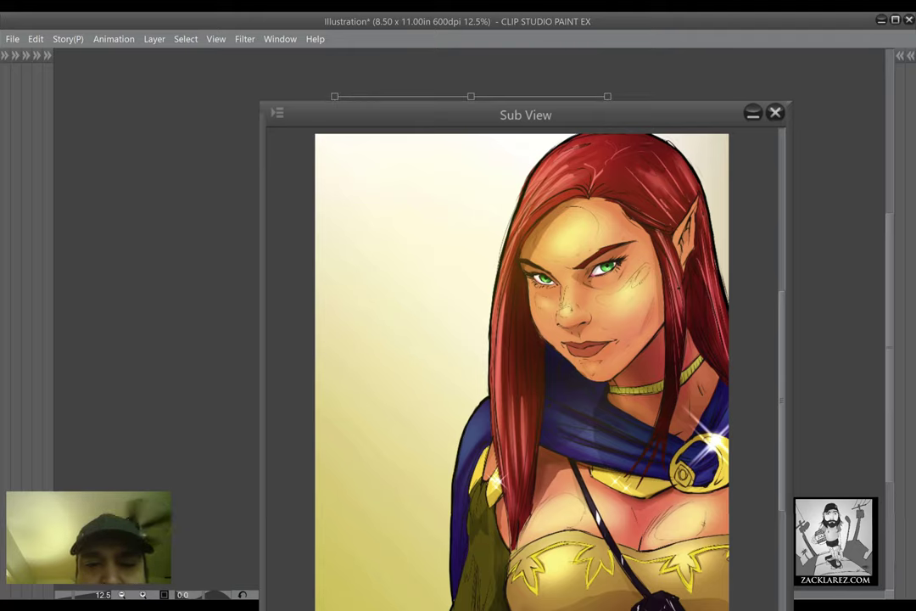
key("Return")
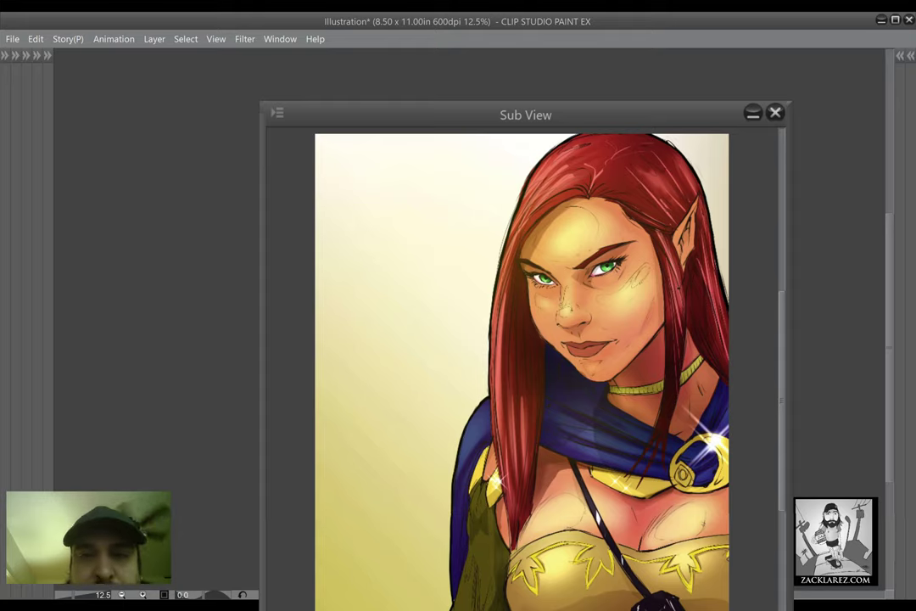
key("ctrl+plus")
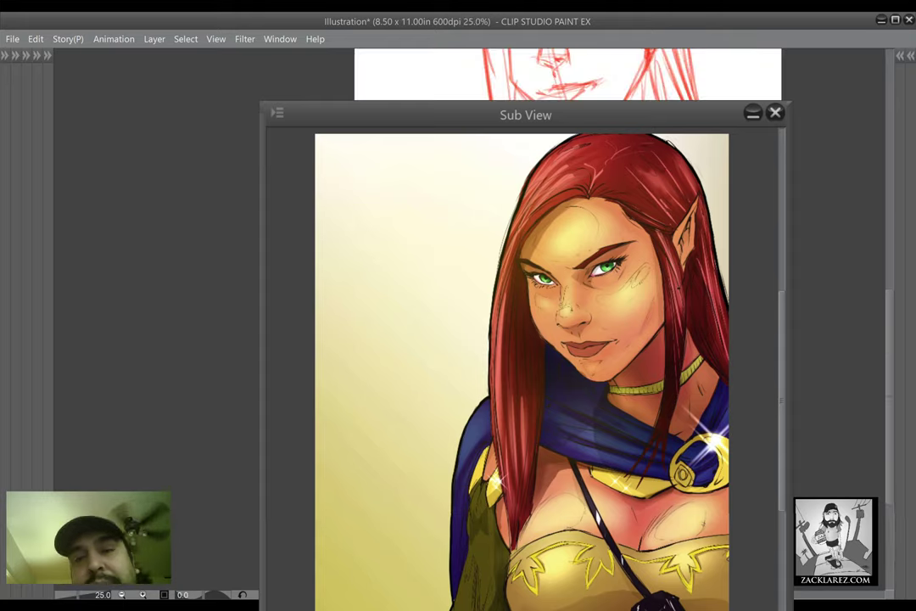
left_click_drag(233, 246, 90, 397)
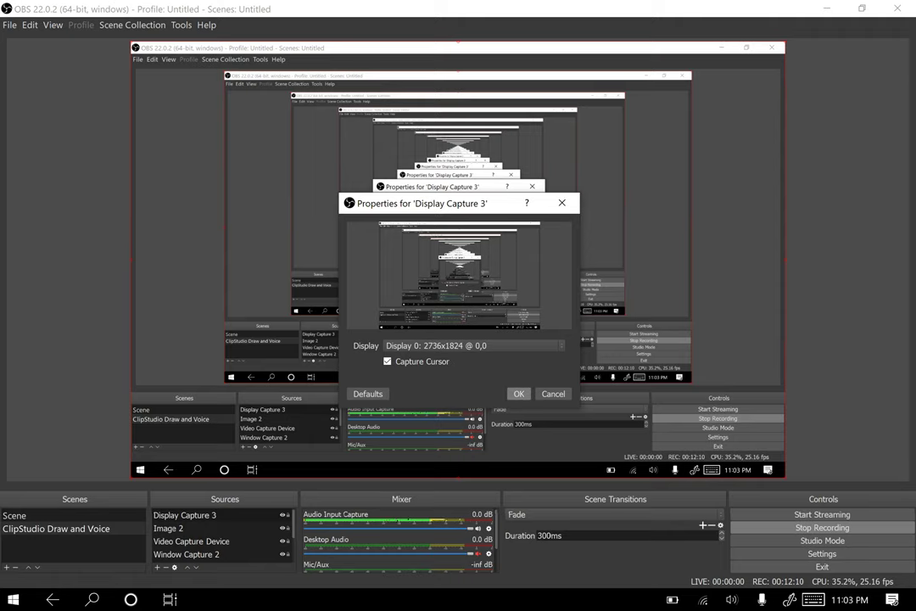
Step: In OBS, dismiss the Display Capture 3 properties and select the Image 2 source followed by Video Capture Device
key("Escape")
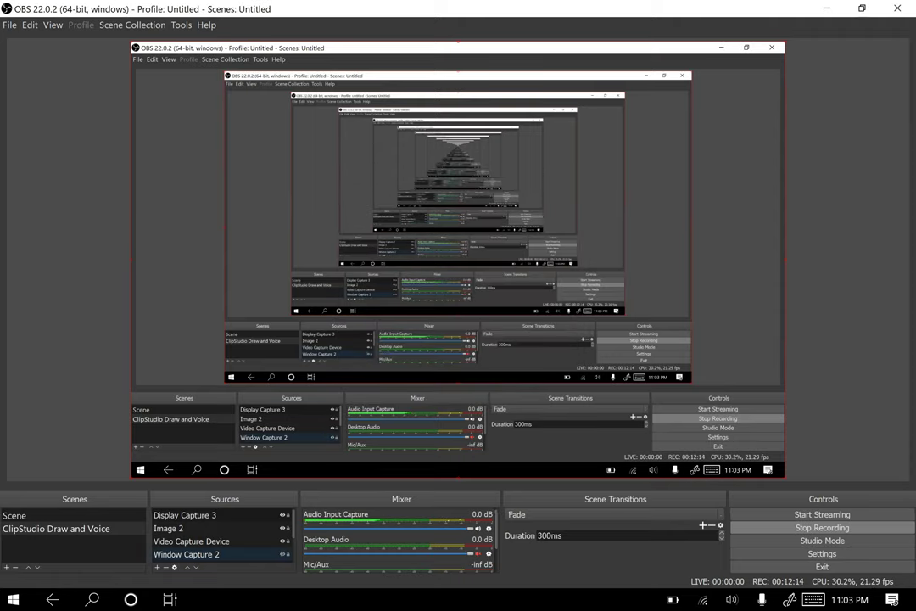
left_click(168, 528)
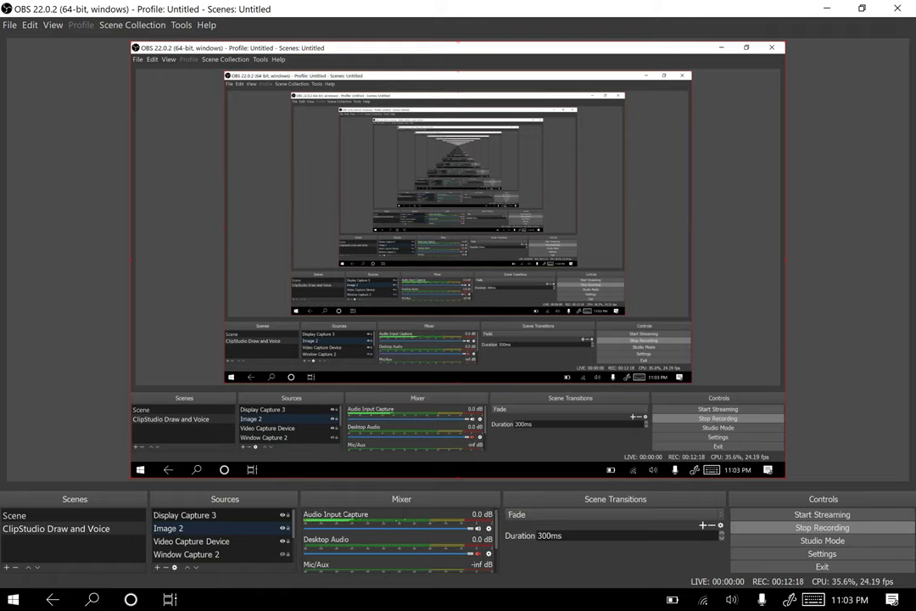
left_click(190, 541)
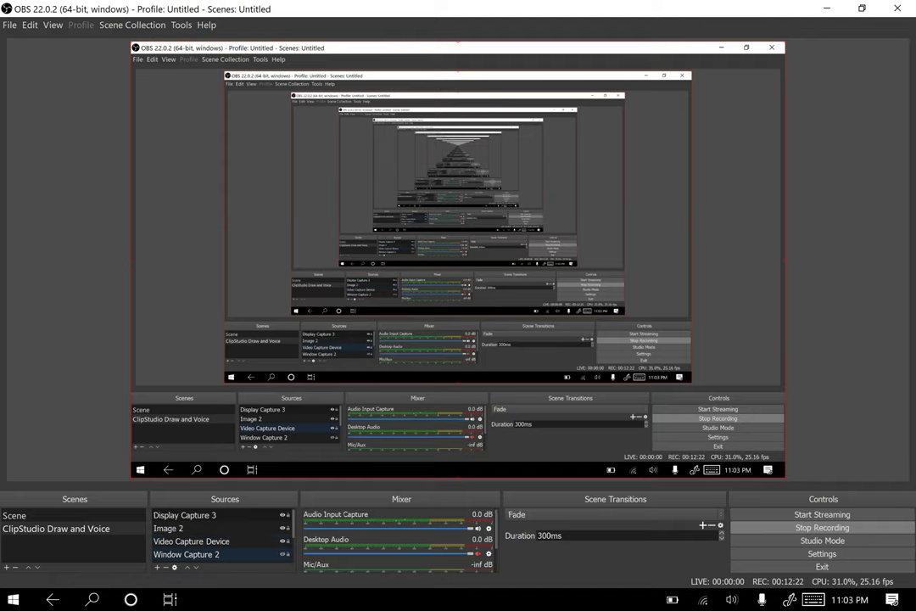
Step: Select the Display Capture 3 source in OBS and toggle its visibility off and back on
left_click(184, 527)
left_click(184, 515)
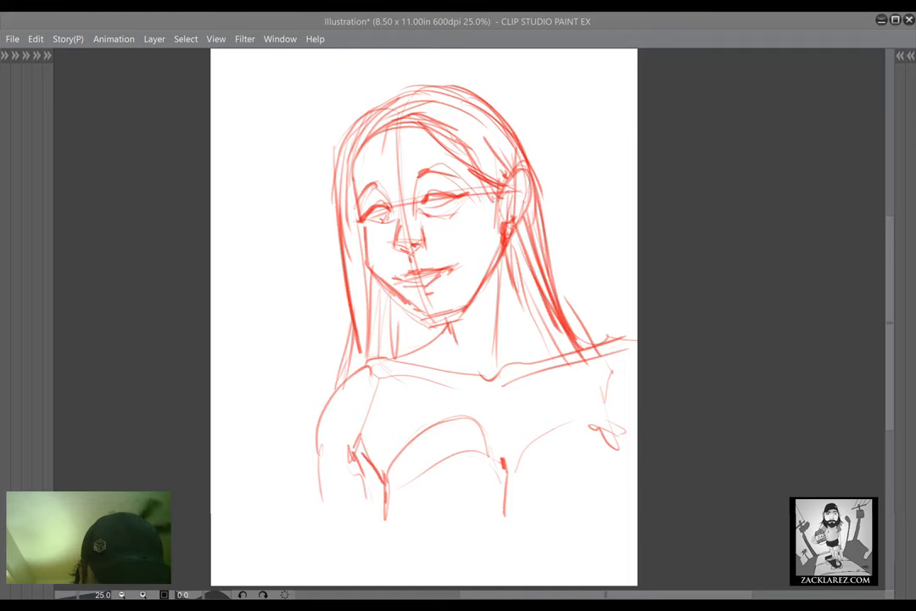
left_click(282, 514)
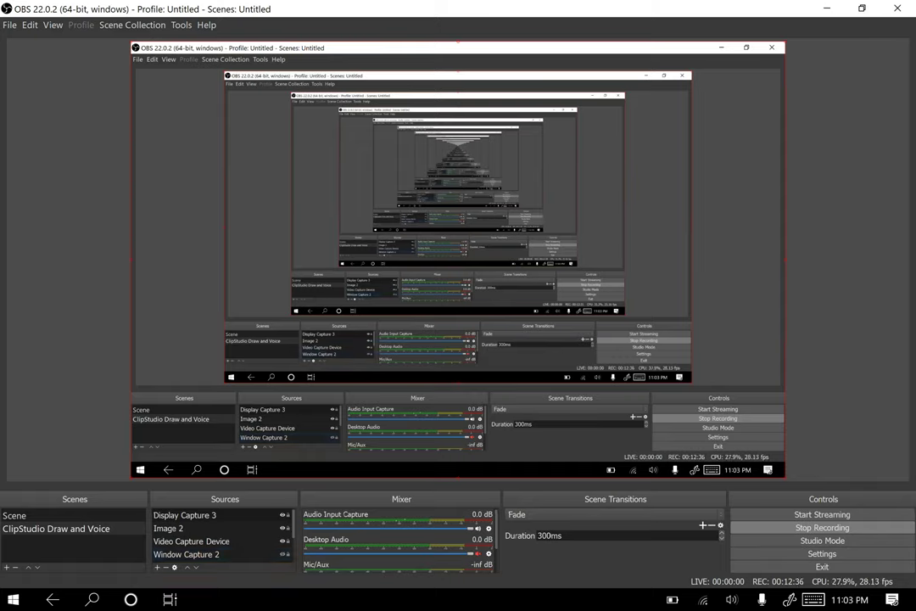
Step: Switch from OBS to the Clip Studio Paint window with the red character sketch
left_click(170, 599)
left_click(169, 600)
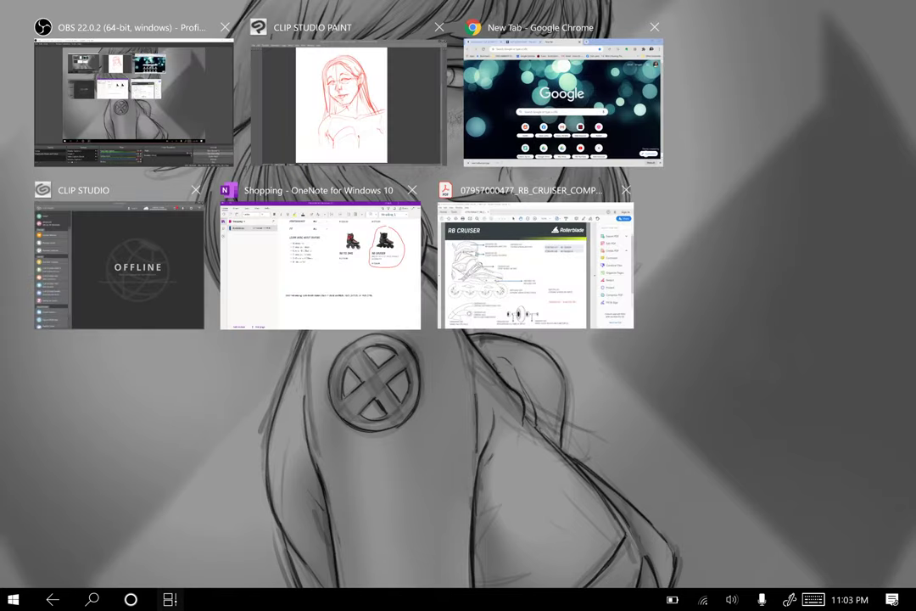
left_click(115, 84)
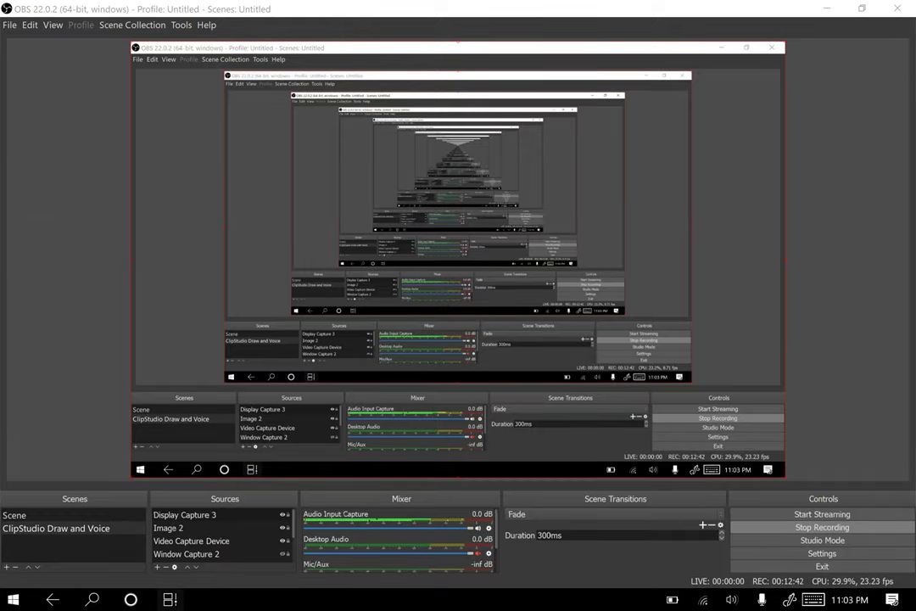
left_click(170, 599)
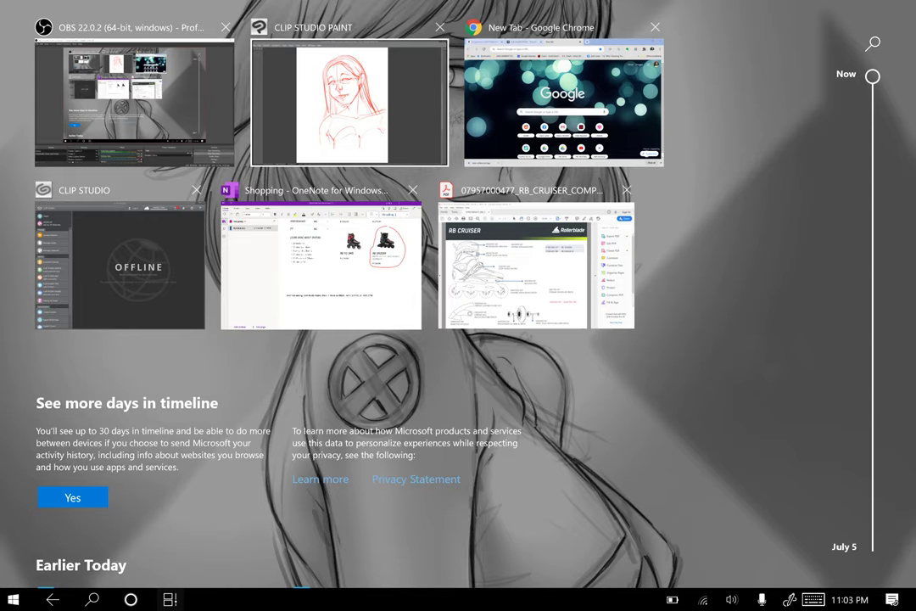
left_click(349, 103)
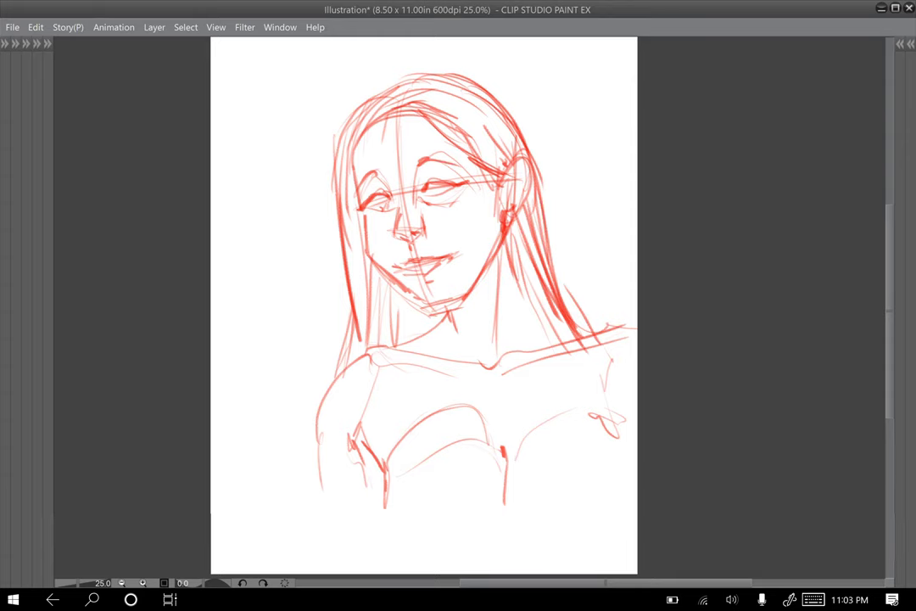
key("Tab")
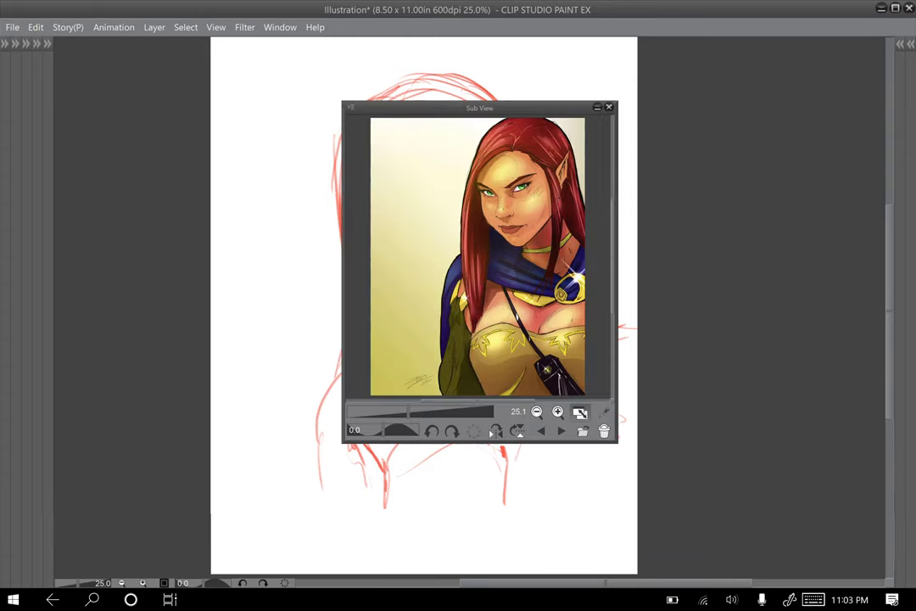
key("Tab")
key("Tab")
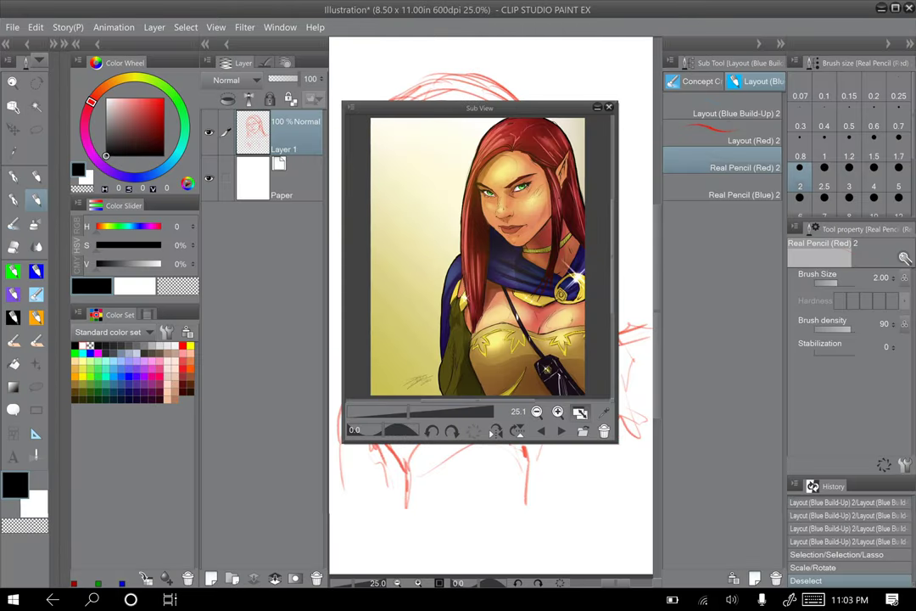
key("Tab")
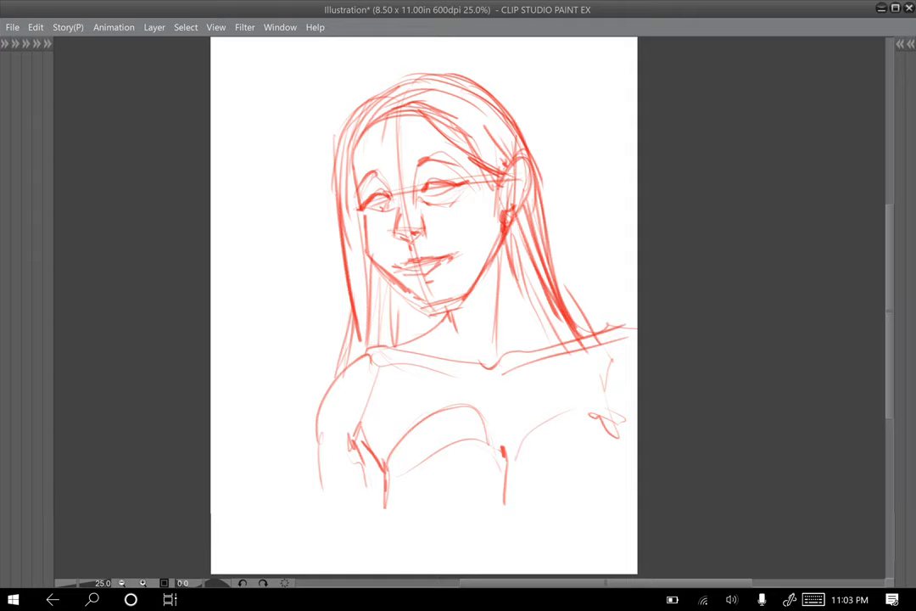
Step: Bring up the layer list beside the drawing and apply the blue layer color to the sketch on Layer 1
key("F7")
key("F7")
key("F7")
key("F7")
key("F7")
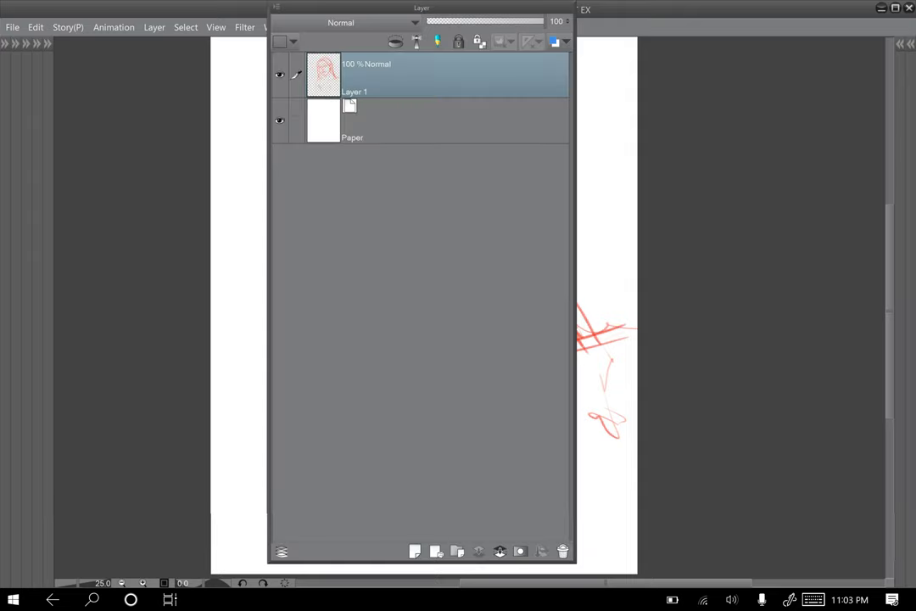
key("F7")
key("F7")
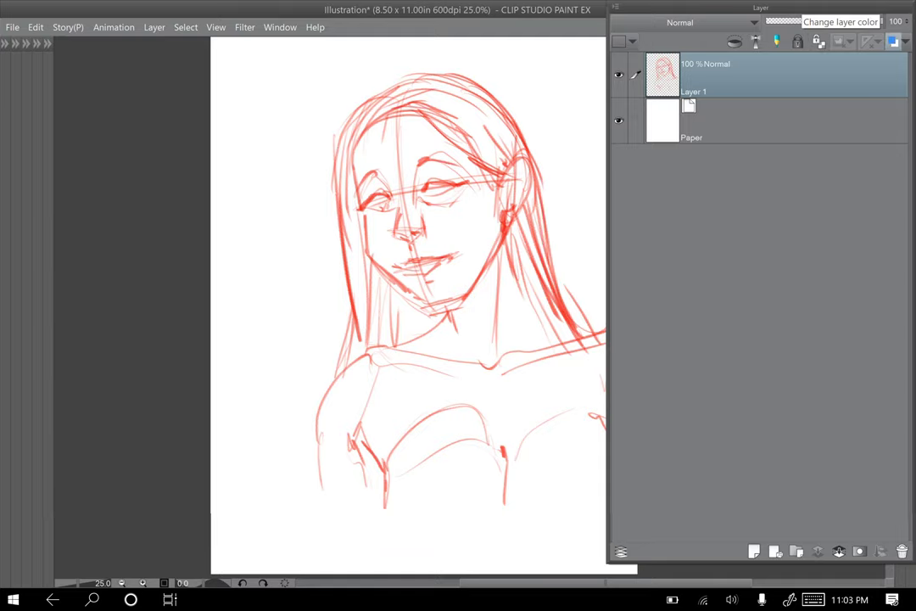
left_click(892, 40)
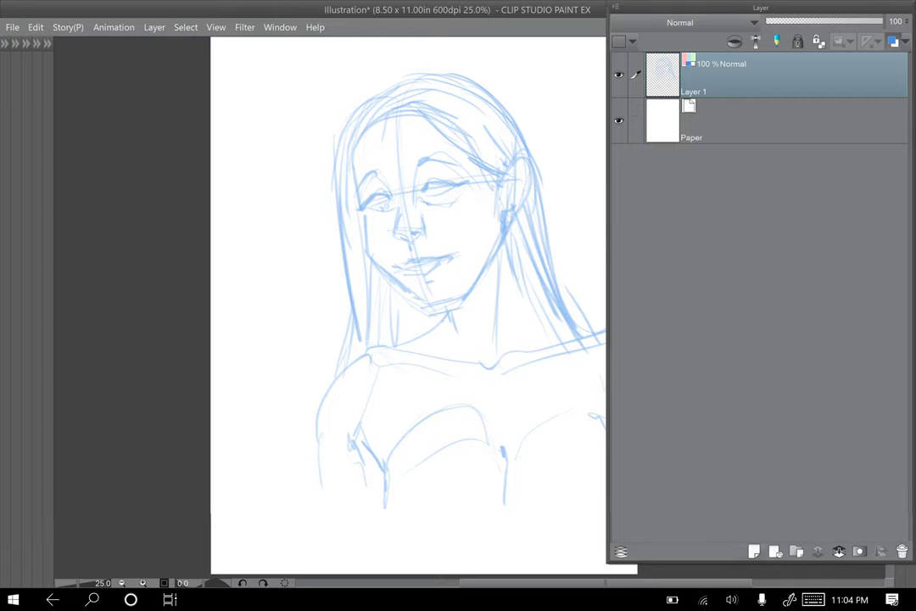
Step: Add a new raster layer above the sketch and choose the Real Pencil (2H) sub tool for drawing in black
left_click(754, 552)
key("Tab")
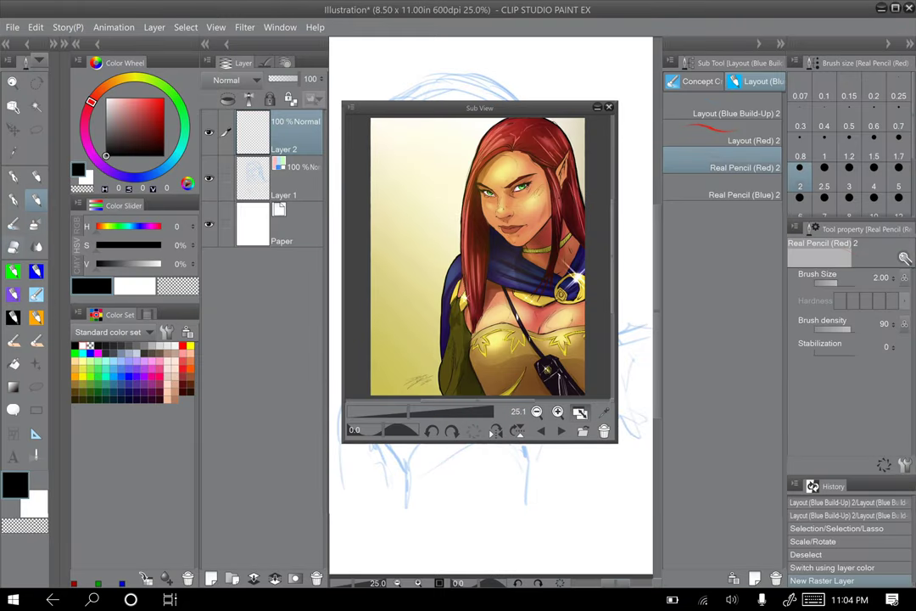
key("p")
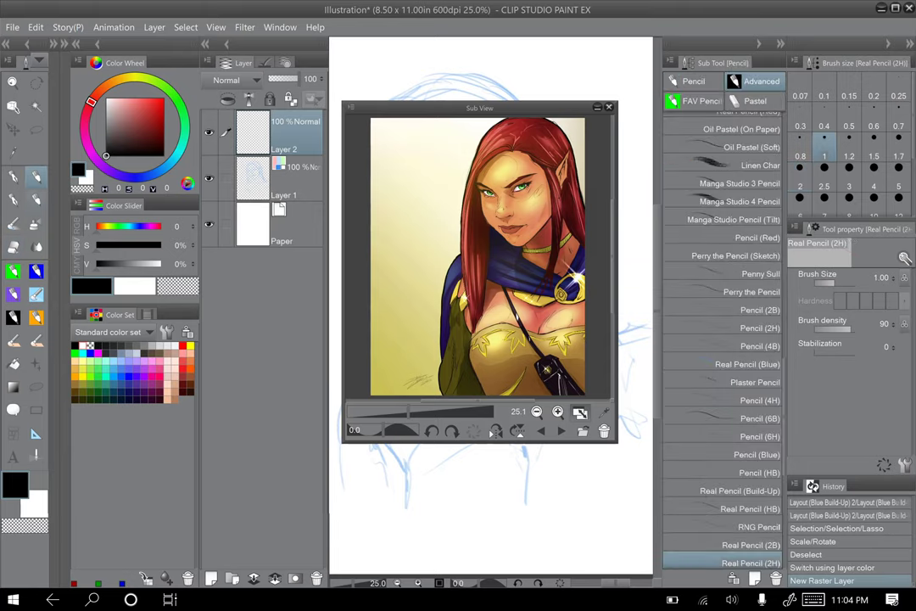
scroll(722, 339, "down", 2)
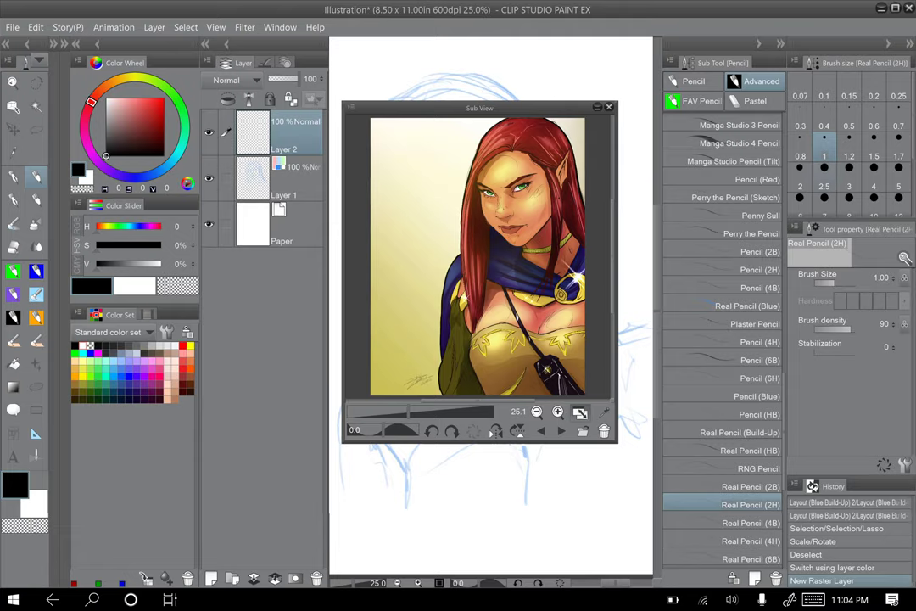
key("Tab")
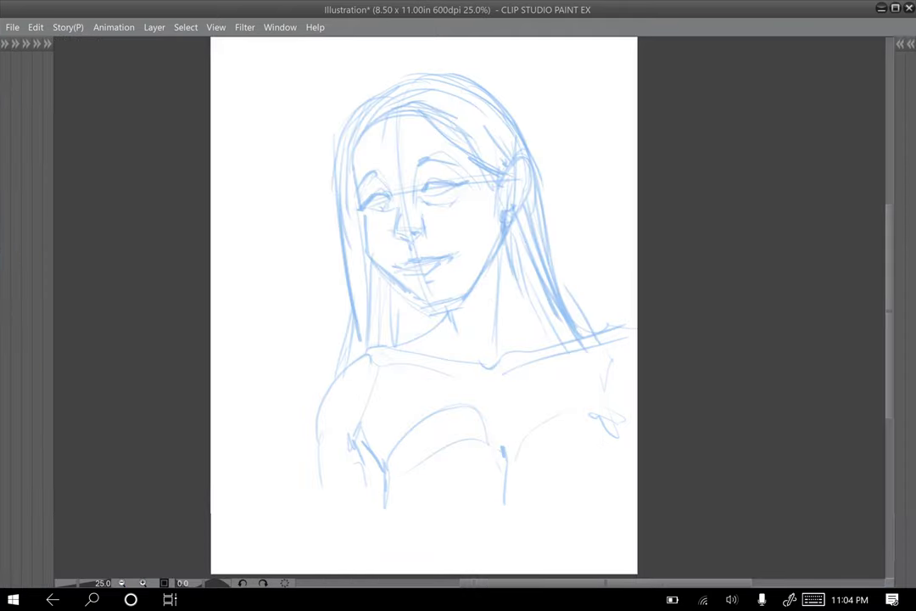
mouse_move(458, 202)
left_mouse_down()
mouse_move(485, 202)
mouse_move(484, 246)
mouse_move(521, 286)
mouse_move(597, 237)
left_mouse_up()
key("ctrl+z")
Step: Lower the opacity of the blue sketch on Layer 1 to 33%
key("F7")
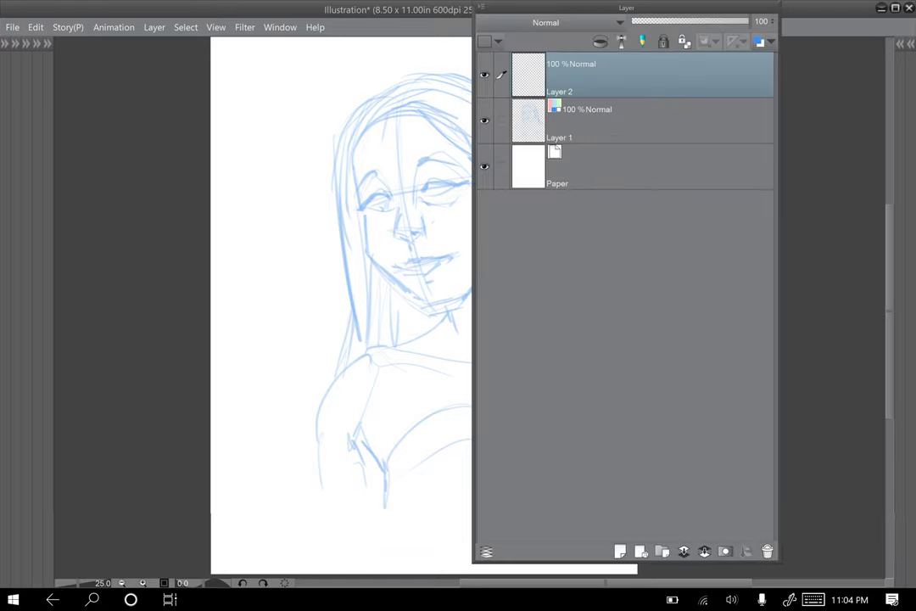
left_click(653, 120)
left_click_drag(749, 22, 725, 21)
left_click_drag(692, 22, 670, 21)
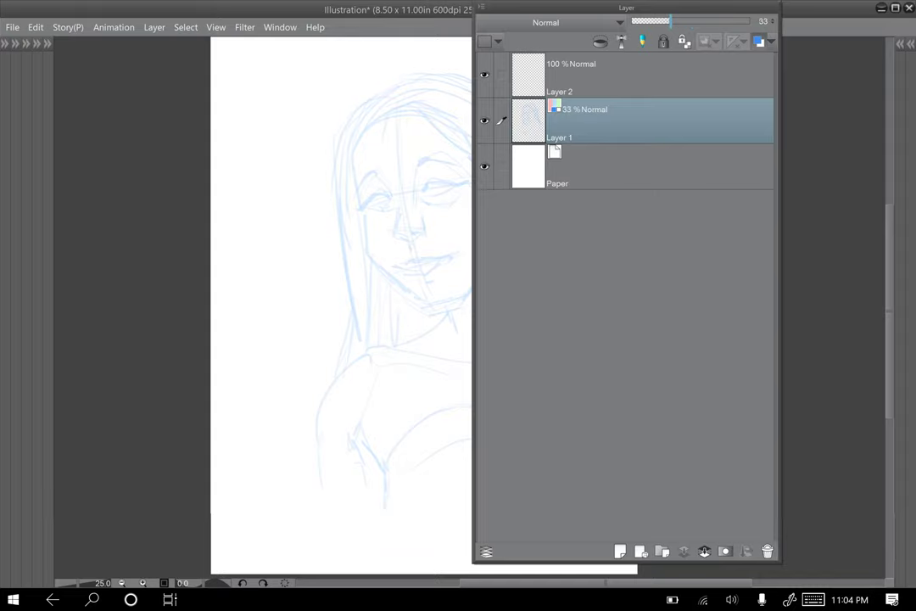
Step: Create a layer folder above Layer 2 and add a new raster layer inside it
left_click(631, 77)
left_click(662, 551)
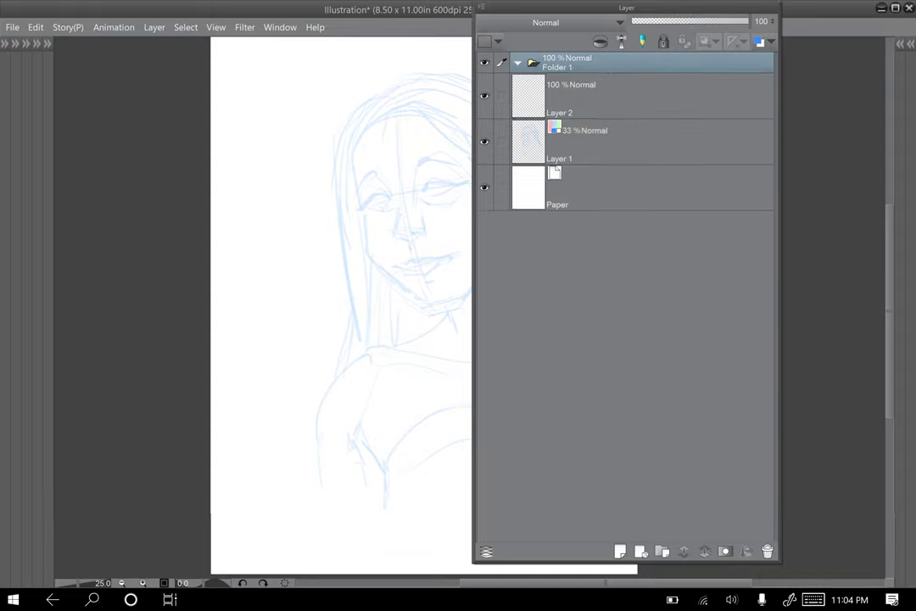
left_click(620, 551)
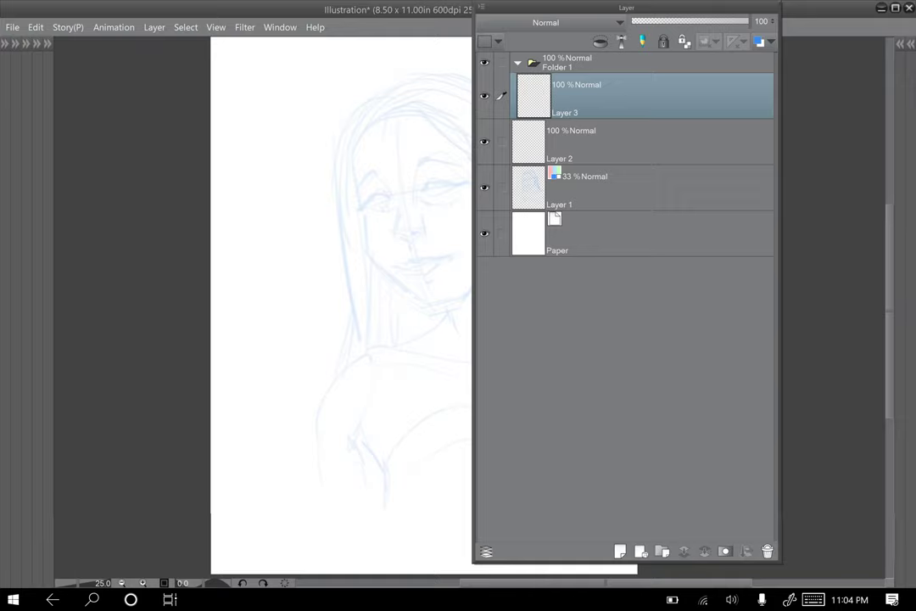
Step: Draw the thick eyebrow and the upper lid line of the eye nearest the ear in black pencil over the sketch
key("F7")
key("ctrl+plus")
key("ctrl+plus")
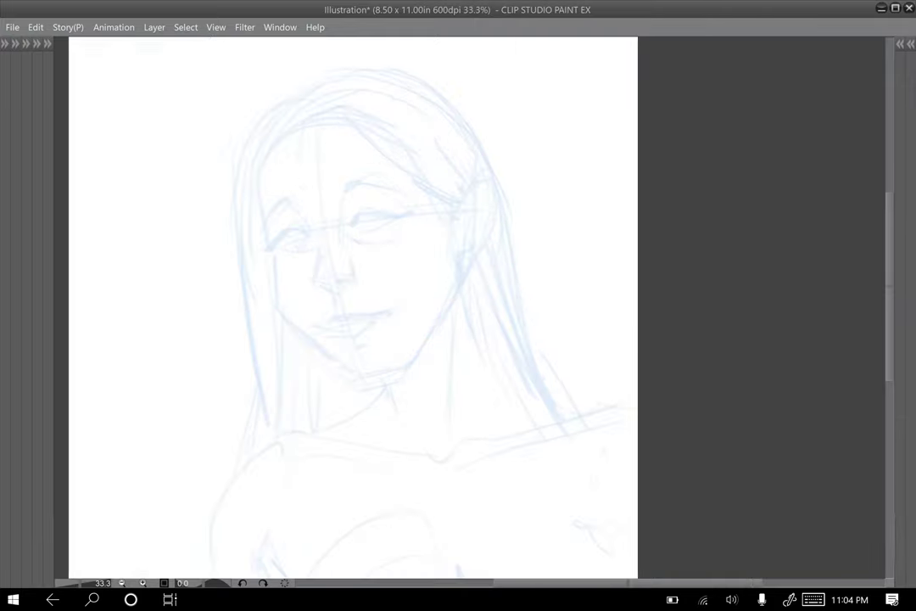
left_click_drag(301, 396, 588, 330)
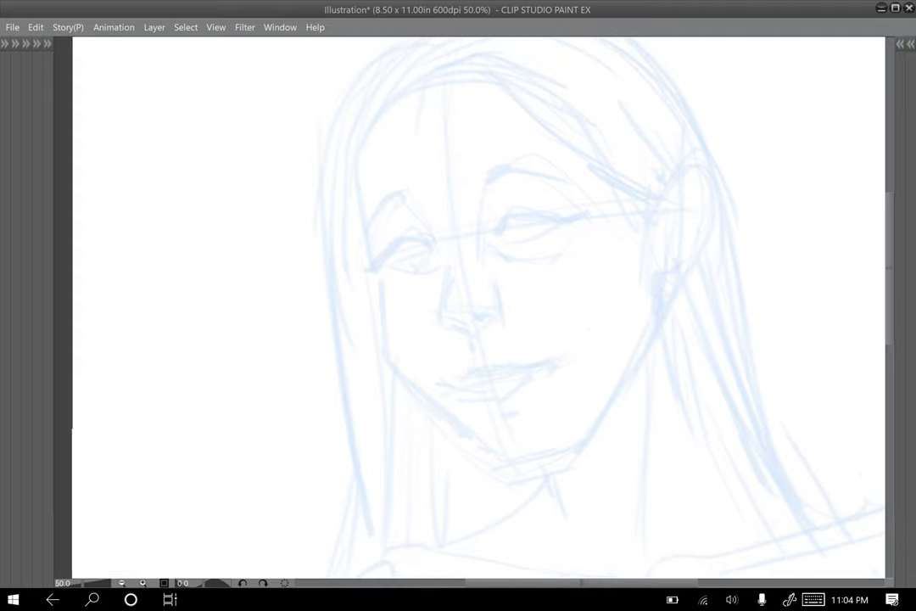
key("ctrl+plus")
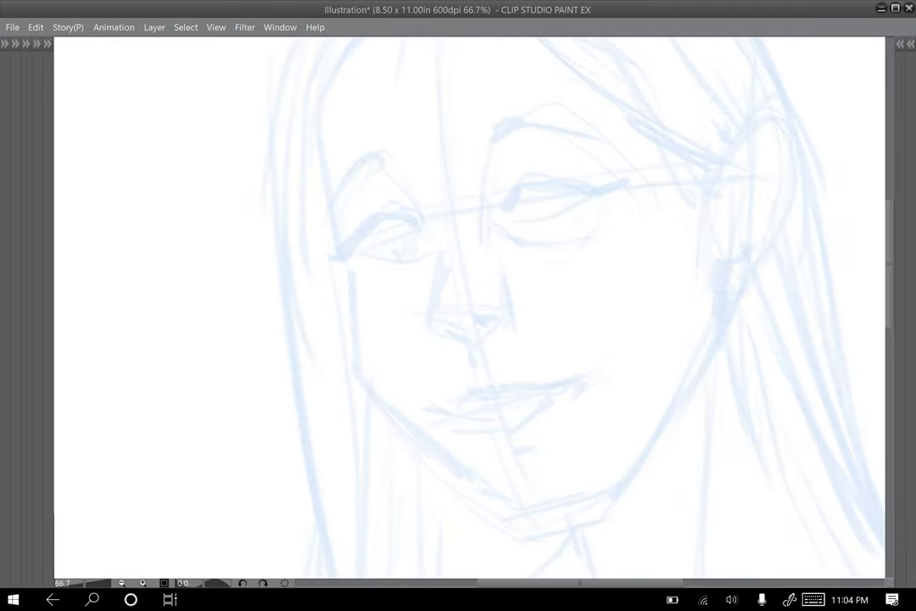
mouse_move(497, 134)
left_mouse_down()
mouse_move(491, 151)
mouse_move(514, 123)
mouse_move(591, 134)
left_mouse_up()
mouse_move(492, 151)
left_mouse_down()
mouse_move(484, 139)
mouse_move(503, 126)
mouse_move(556, 124)
mouse_move(609, 140)
left_mouse_up()
mouse_move(498, 129)
left_mouse_down()
mouse_move(483, 151)
mouse_move(484, 207)
mouse_move(502, 233)
mouse_move(519, 190)
mouse_move(539, 183)
mouse_move(596, 202)
left_mouse_up()
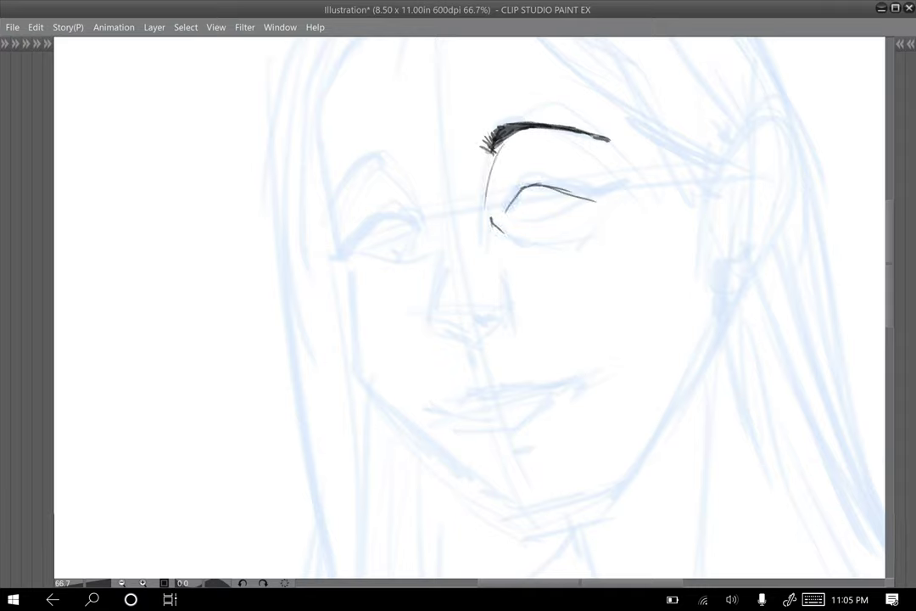
Step: Finish the eye nearest the ear with its lid crease, lower lid, inner corner and lashes
mouse_move(519, 180)
left_mouse_down()
mouse_move(501, 209)
mouse_move(605, 186)
mouse_move(574, 190)
left_mouse_up()
mouse_move(541, 185)
left_mouse_down()
mouse_move(566, 189)
mouse_move(508, 209)
mouse_move(515, 217)
mouse_move(552, 210)
mouse_move(513, 222)
mouse_move(529, 233)
left_mouse_up()
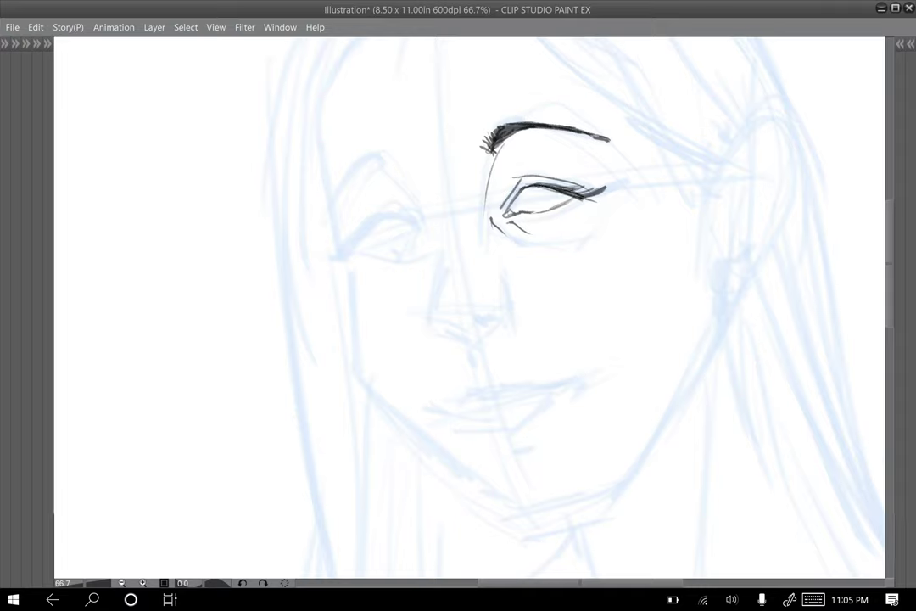
mouse_move(576, 198)
left_mouse_down()
mouse_move(589, 204)
mouse_move(573, 212)
left_mouse_up()
Step: Draw the far eyebrow and the curved line running from it down beside the nose bridge
key("h")
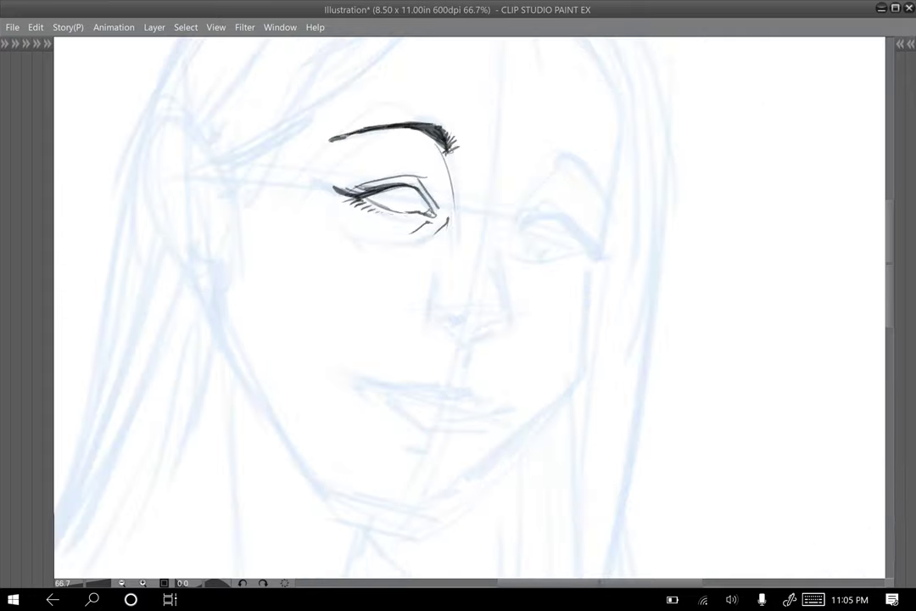
left_click_drag(203, 582, 198, 582)
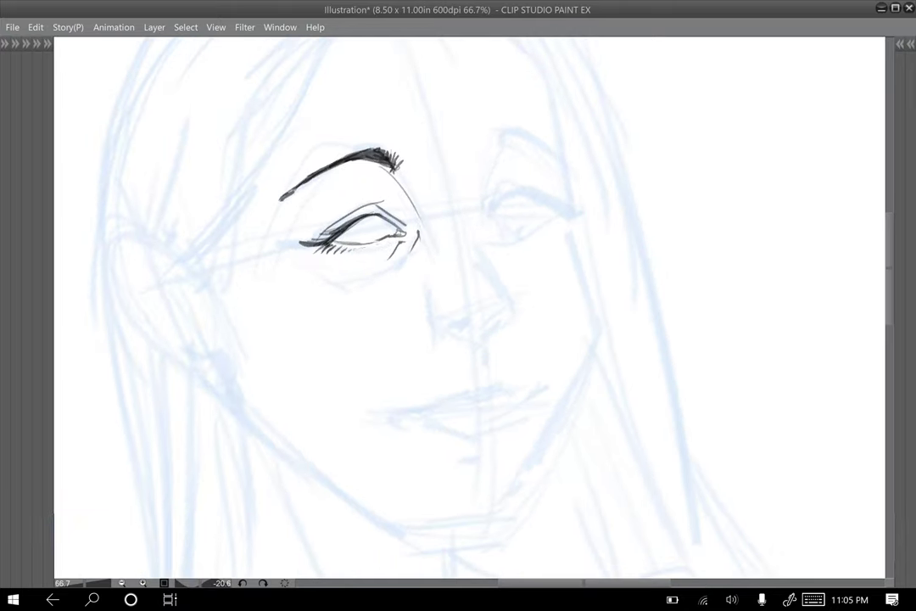
mouse_move(472, 226)
left_mouse_down()
mouse_move(487, 256)
mouse_move(472, 212)
mouse_move(502, 133)
mouse_move(526, 134)
mouse_move(555, 155)
left_mouse_up()
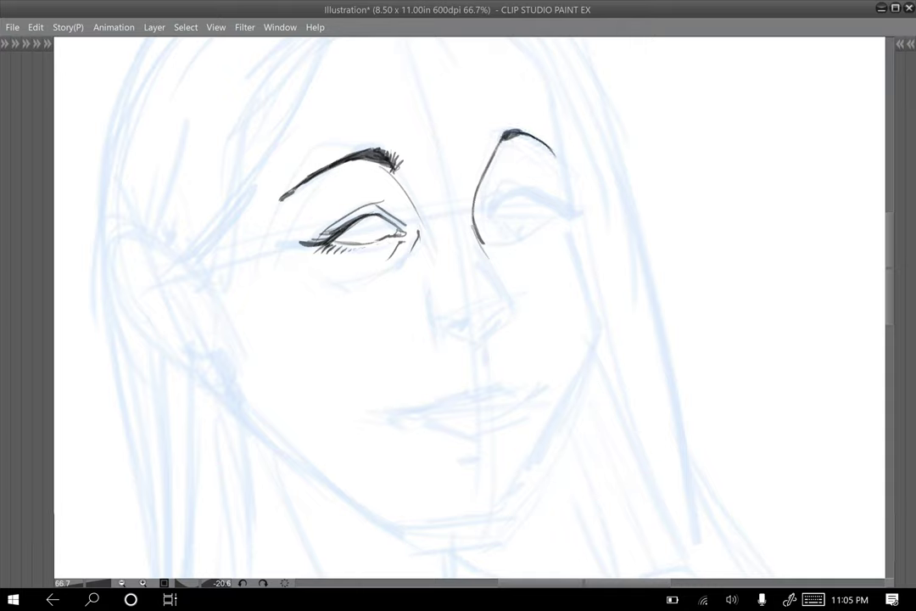
left_click_drag(506, 131, 559, 160)
Step: Draw the far eye's upper and lower lids, crease, lashes and inner corner lines
mouse_move(490, 214)
left_mouse_down()
mouse_move(520, 190)
mouse_move(506, 185)
mouse_move(535, 190)
left_mouse_up()
mouse_move(508, 194)
left_mouse_down()
mouse_move(565, 200)
mouse_move(540, 220)
mouse_move(484, 230)
mouse_move(498, 223)
left_mouse_up()
mouse_move(494, 208)
left_mouse_down()
mouse_move(485, 229)
mouse_move(544, 213)
left_mouse_up()
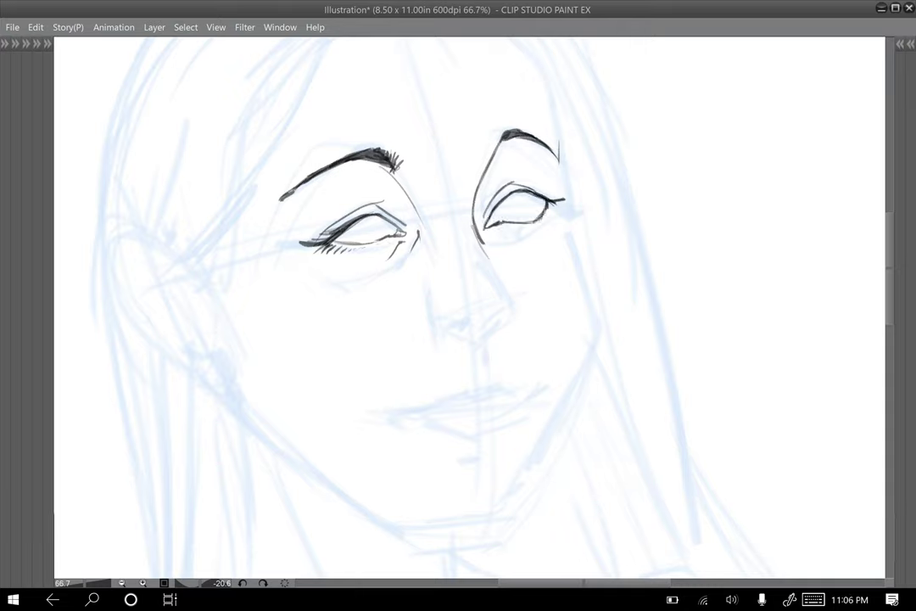
left_click_drag(552, 202, 573, 196)
left_click_drag(549, 204, 565, 205)
mouse_move(547, 205)
left_mouse_down()
mouse_move(556, 211)
mouse_move(565, 200)
left_mouse_up()
left_click_drag(546, 207, 554, 217)
left_click_drag(492, 230, 510, 230)
Step: Draw the nose with its side contour, tip and nostril, and mark the groove above the lips
key("h")
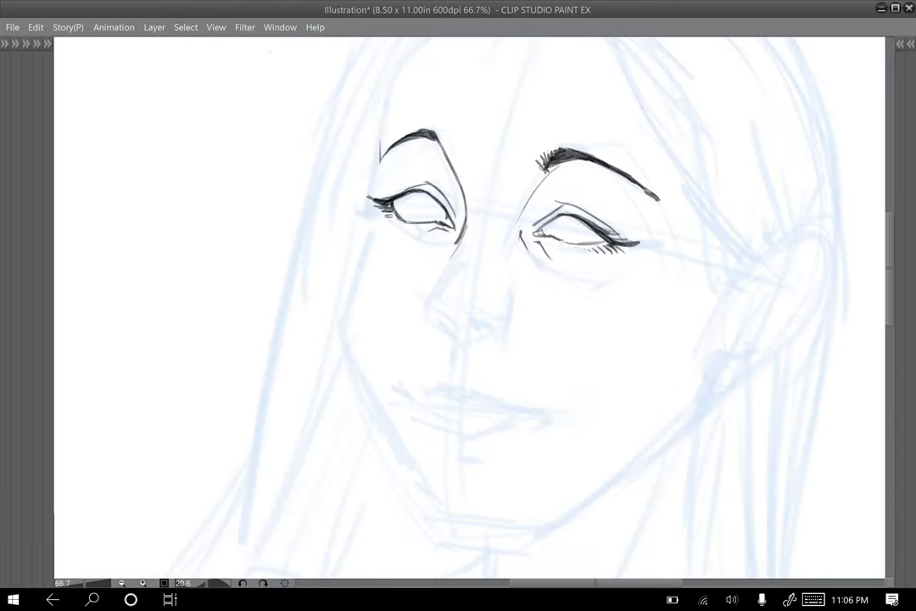
left_click_drag(636, 339, 639, 308)
mouse_move(446, 266)
left_mouse_down()
mouse_move(435, 296)
mouse_move(473, 273)
mouse_move(494, 283)
mouse_move(434, 298)
mouse_move(427, 316)
mouse_move(452, 335)
left_mouse_up()
mouse_move(442, 295)
left_mouse_down()
mouse_move(435, 325)
mouse_move(465, 341)
mouse_move(513, 321)
mouse_move(506, 292)
left_mouse_up()
mouse_move(445, 331)
left_mouse_down()
mouse_move(474, 349)
mouse_move(470, 369)
left_mouse_up()
mouse_move(480, 356)
left_mouse_down()
mouse_move(479, 377)
mouse_move(463, 267)
left_mouse_up()
Step: Rotate the eye nearest the ear slightly counter-clockwise so its outer corner lifts, and clear the selection
scroll(481, 364, "down", 2)
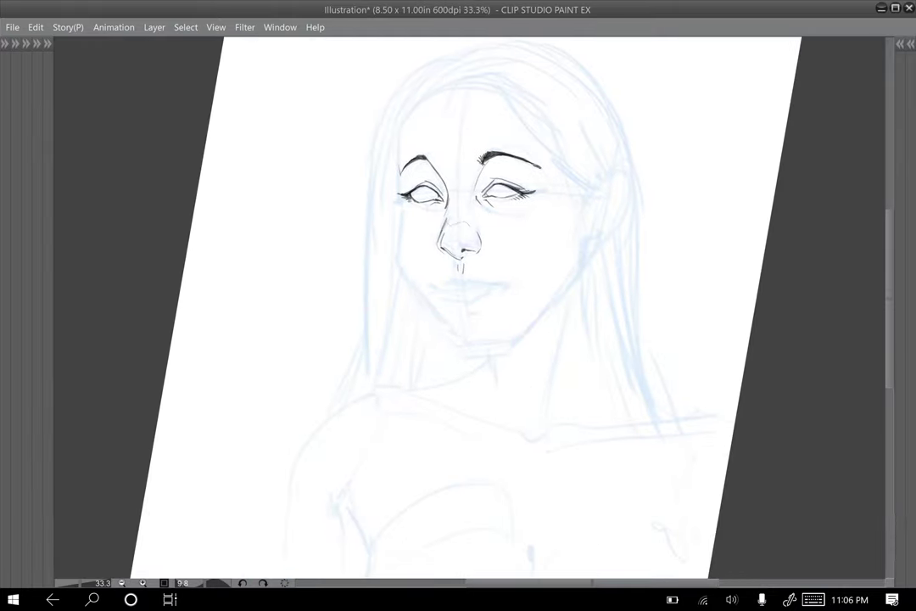
left_click_drag(577, 356, 581, 345)
left_click_drag(463, 266, 467, 335)
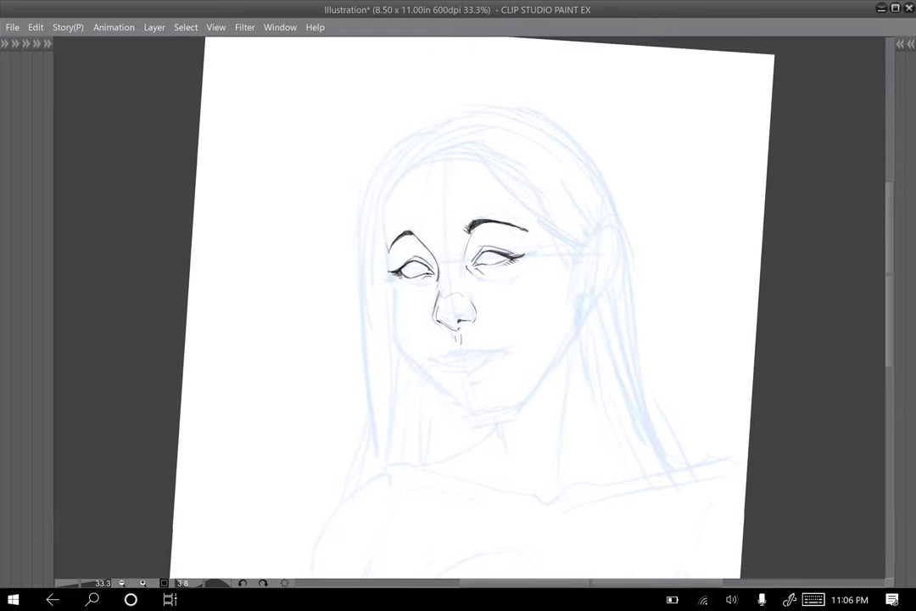
key("ctrl+plus")
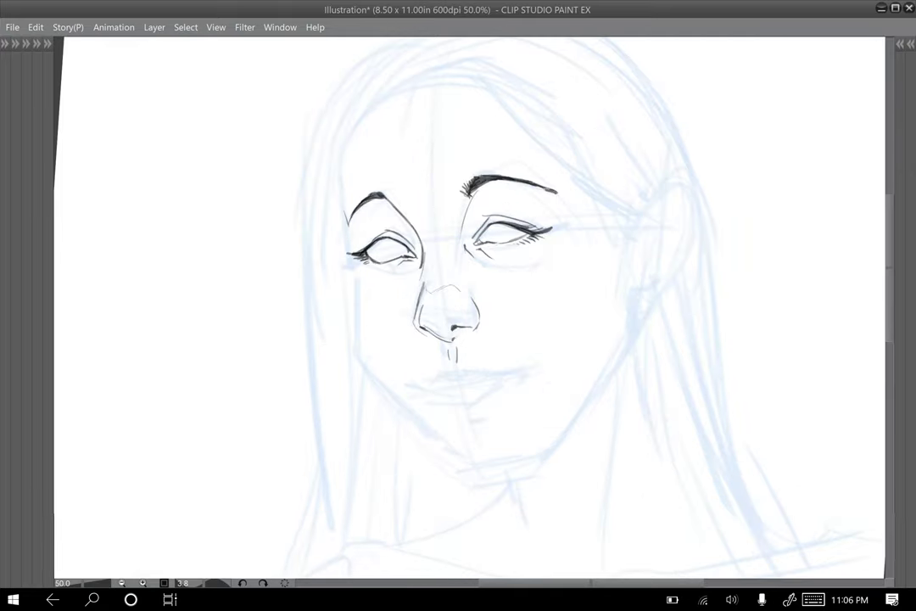
mouse_move(502, 197)
left_mouse_down()
mouse_move(468, 251)
mouse_move(561, 222)
mouse_move(500, 196)
left_mouse_up()
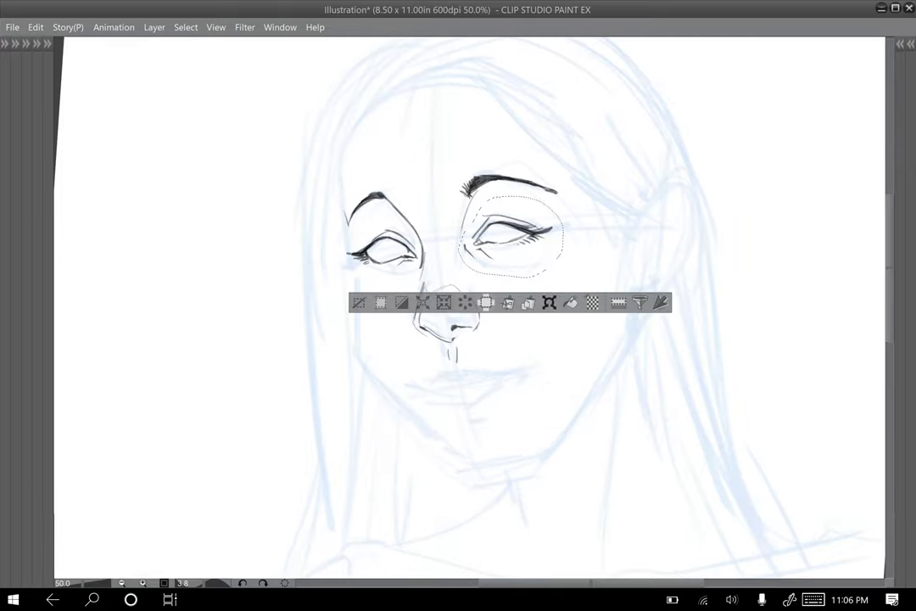
key("ctrl+t")
left_click_drag(598, 232, 596, 214)
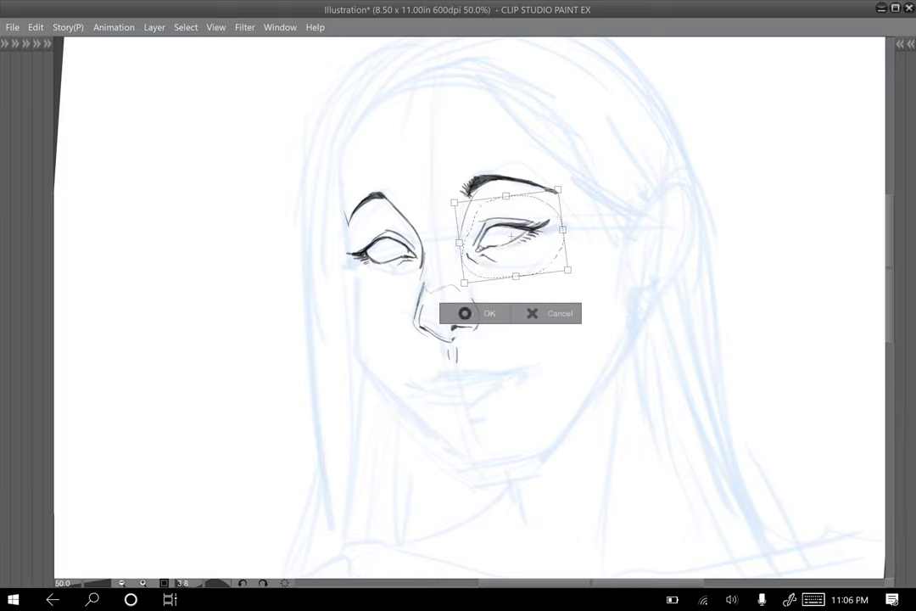
left_click(465, 313)
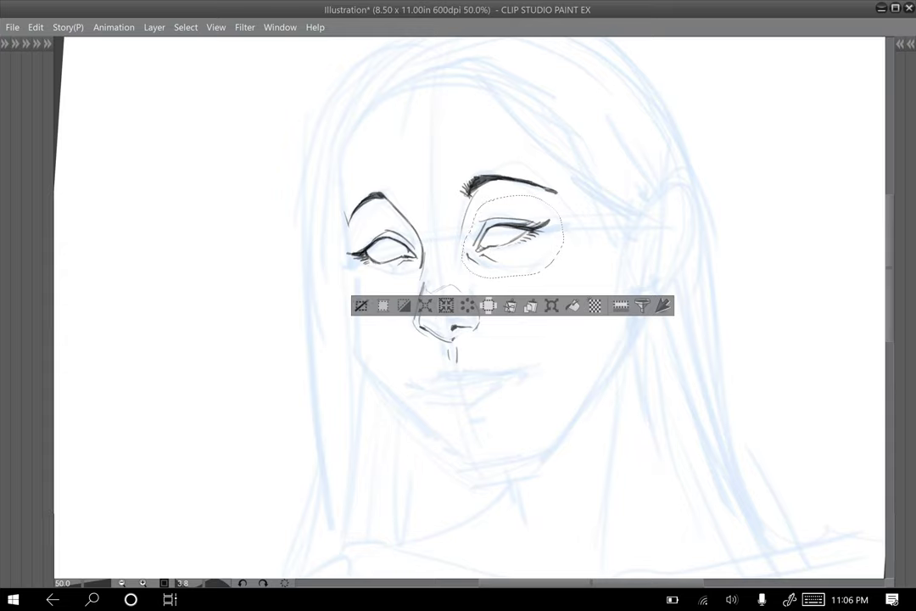
left_click(361, 306)
Step: Rotate the far eye slightly in the mirrored canvas view so its outer corner lifts, and return to the normal view
key("h")
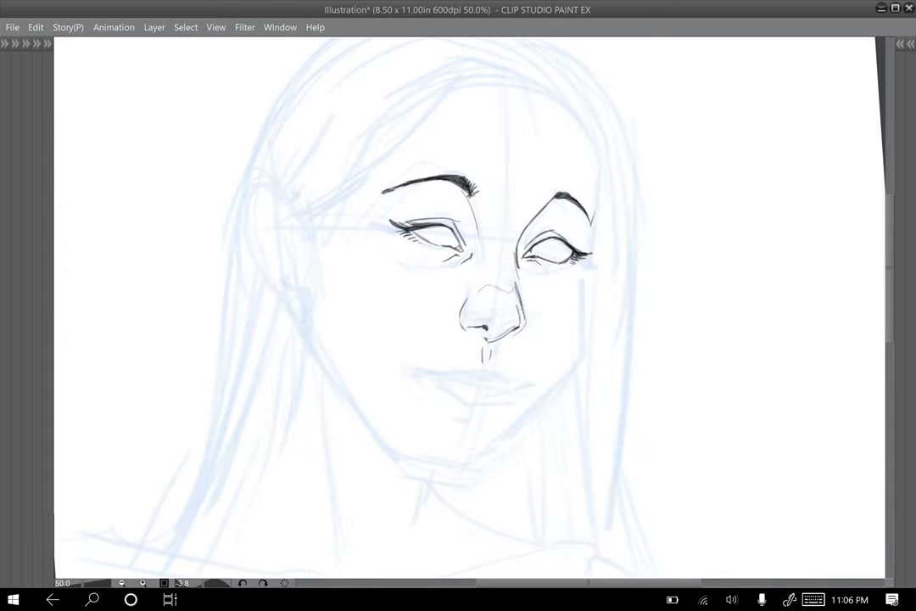
mouse_move(553, 222)
left_mouse_down()
mouse_move(520, 252)
mouse_move(598, 245)
mouse_move(555, 222)
left_mouse_up()
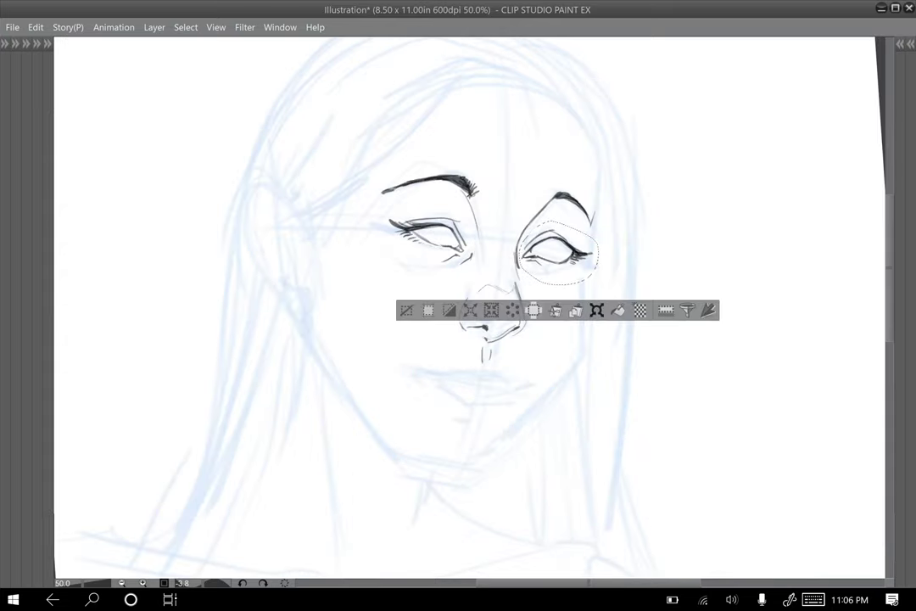
left_click(597, 310)
left_click_drag(623, 296, 602, 271)
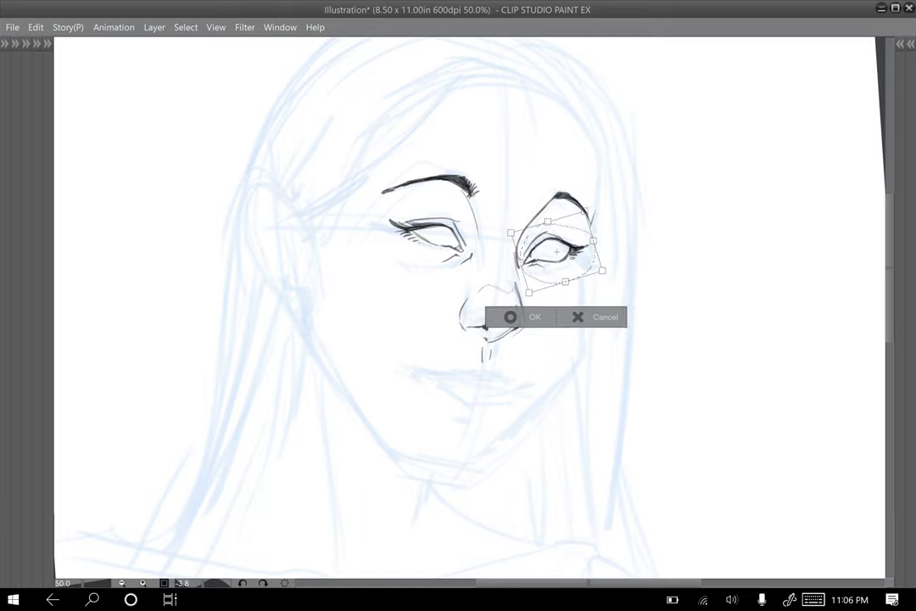
left_click(525, 317)
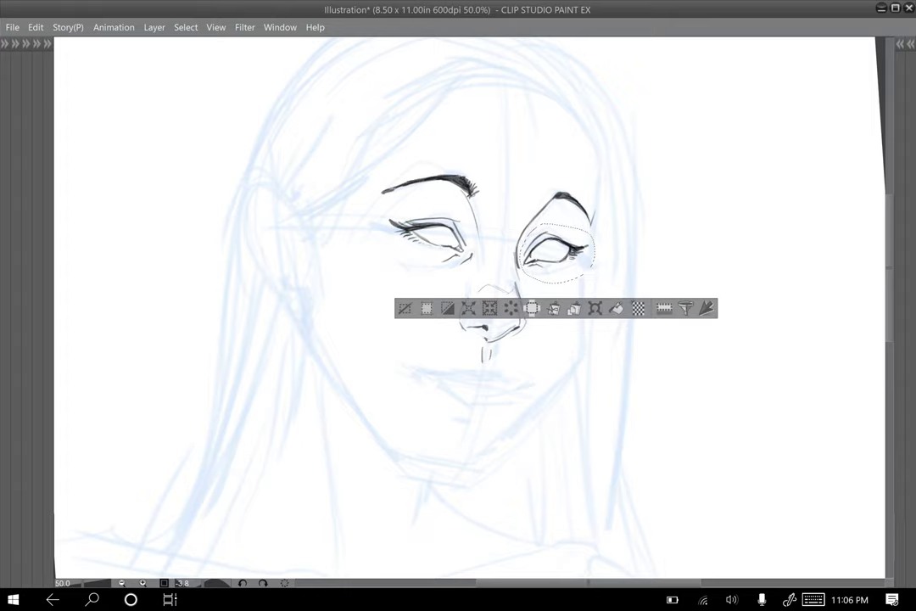
key("ctrl+d")
key("h")
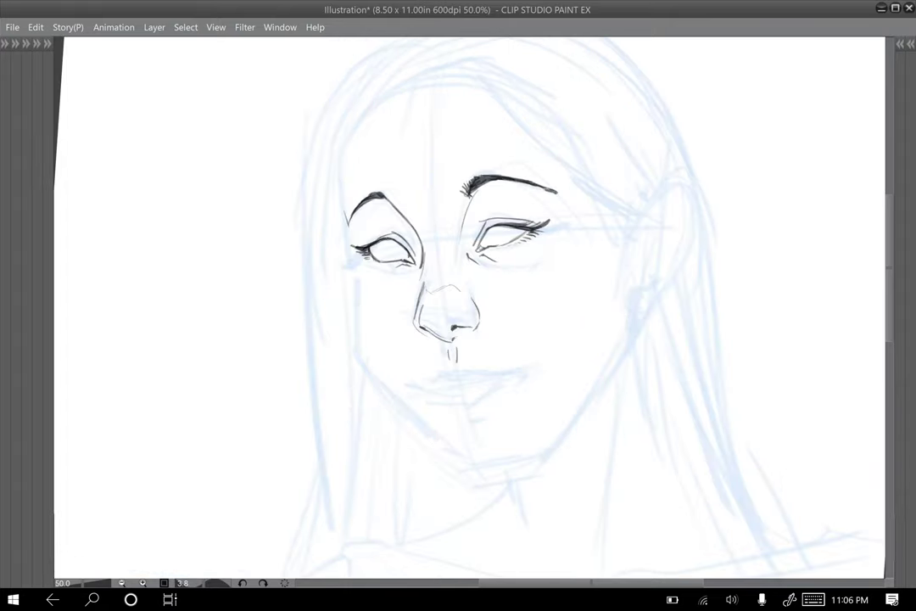
Step: Draw the far side of the forehead from the outer eye corner up past the temple to the hairline
mouse_move(346, 225)
left_mouse_down()
mouse_move(355, 247)
mouse_move(351, 235)
left_mouse_up()
mouse_move(343, 187)
left_mouse_down()
mouse_move(349, 229)
mouse_move(351, 132)
mouse_move(417, 72)
left_mouse_up()
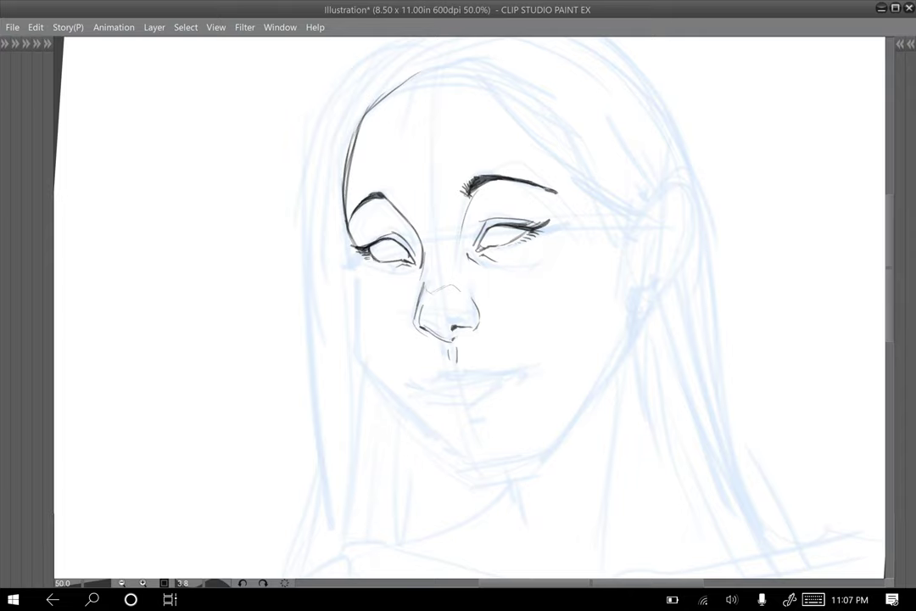
Step: Sketch a small side profile in the blank area beside the face, with forehead line, brow, eye and blocky nose
mouse_move(201, 82)
left_mouse_down()
mouse_move(167, 172)
mouse_move(179, 134)
mouse_move(177, 151)
left_mouse_up()
mouse_move(168, 169)
left_mouse_down()
mouse_move(250, 192)
mouse_move(216, 201)
mouse_move(219, 175)
mouse_move(223, 211)
left_mouse_up()
left_click_drag(200, 195, 249, 209)
left_click_drag(211, 197, 218, 221)
left_click_drag(223, 204, 244, 212)
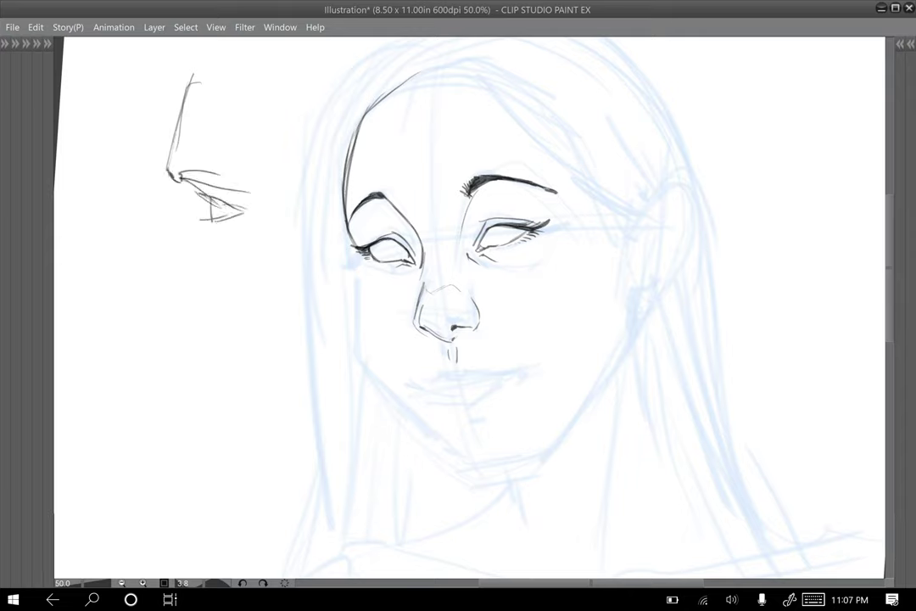
mouse_move(177, 180)
left_mouse_down()
mouse_move(182, 193)
mouse_move(158, 222)
mouse_move(108, 259)
mouse_move(175, 259)
mouse_move(170, 273)
mouse_move(186, 278)
left_mouse_up()
mouse_move(184, 272)
left_mouse_down()
mouse_move(183, 284)
mouse_move(188, 251)
mouse_move(212, 224)
mouse_move(200, 266)
left_mouse_up()
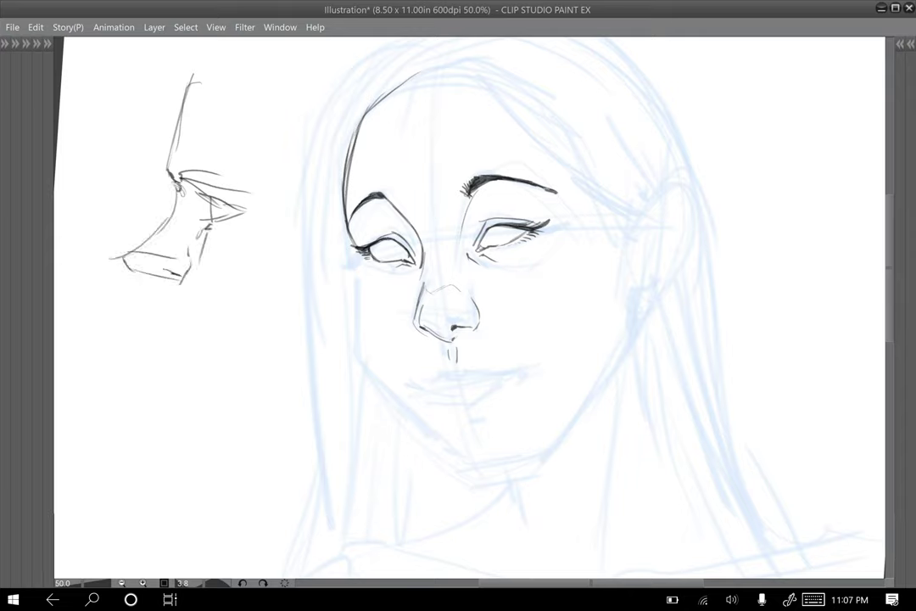
Step: Thicken and shade the side profile's eyebrow
left_click_drag(186, 182, 206, 179)
left_click_drag(189, 184, 213, 177)
left_click_drag(207, 174, 238, 185)
Step: Try an upward arrow along the side profile's forehead, stepping back and forth through the recent strokes
mouse_move(194, 82)
left_mouse_down()
mouse_move(169, 164)
mouse_move(181, 76)
mouse_move(172, 140)
left_mouse_up()
mouse_move(178, 71)
left_mouse_down()
mouse_move(167, 90)
mouse_move(186, 83)
left_mouse_up()
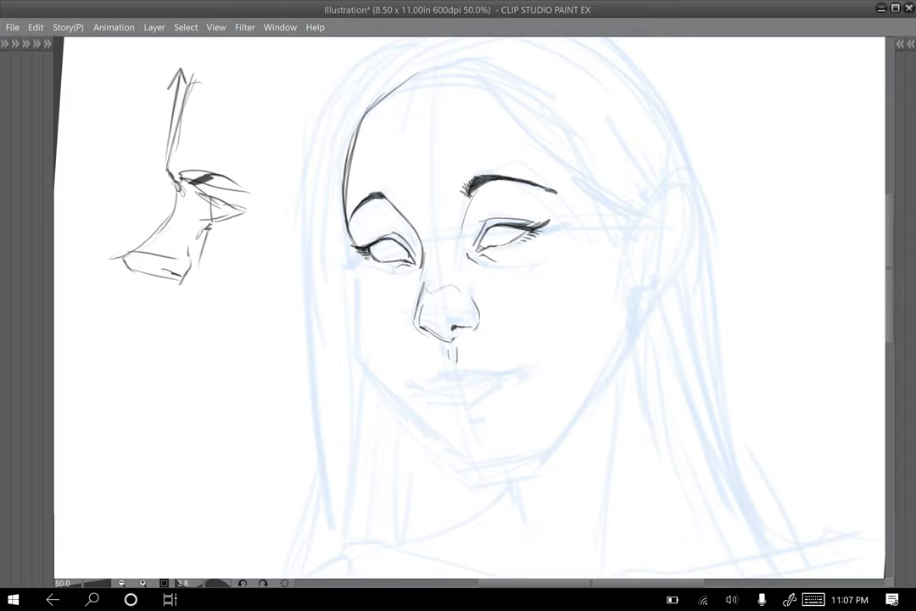
key("ctrl+z")
key("ctrl+z")
key("ctrl+z")
key("ctrl+z")
key("ctrl+z")
key("ctrl+z")
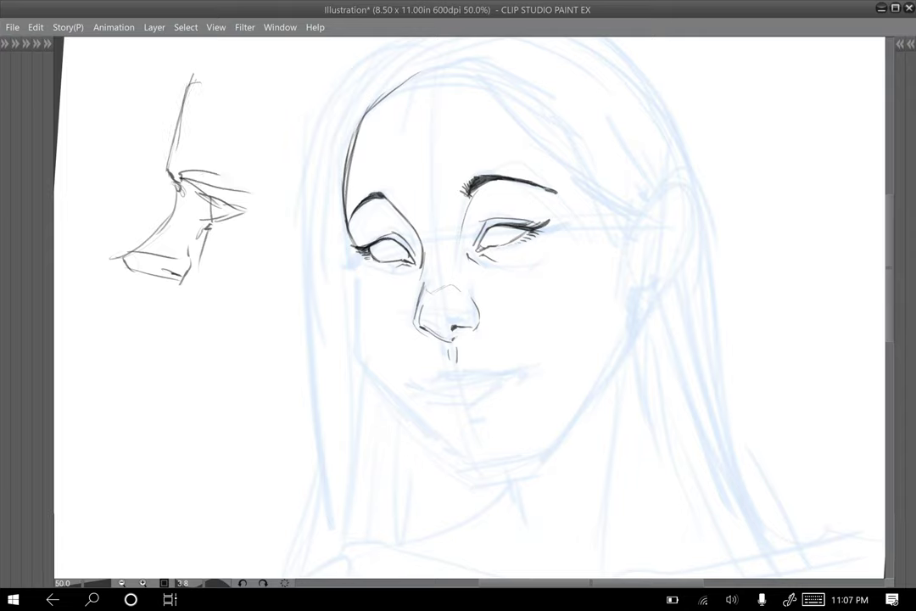
key("ctrl+y")
key("ctrl+y")
Step: Erase the profile's straight forehead line and redraw it rising from the brow and bending back at the hairline
key("4")
left_click(314, 86)
left_click_drag(199, 77, 171, 144)
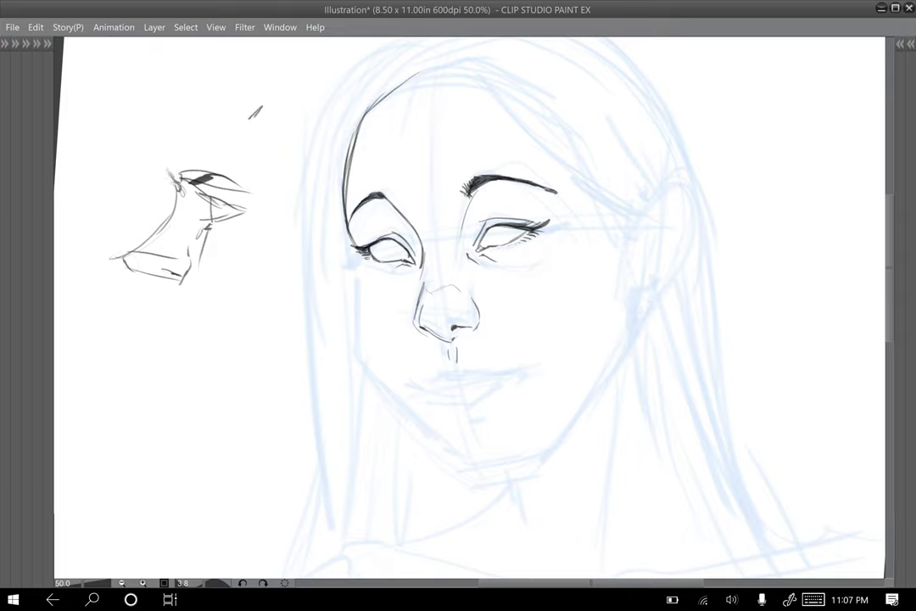
left_click_drag(262, 107, 293, 87)
key("ctrl+z")
mouse_move(170, 172)
left_mouse_down()
mouse_move(178, 184)
mouse_move(169, 127)
mouse_move(188, 71)
mouse_move(240, 55)
left_mouse_up()
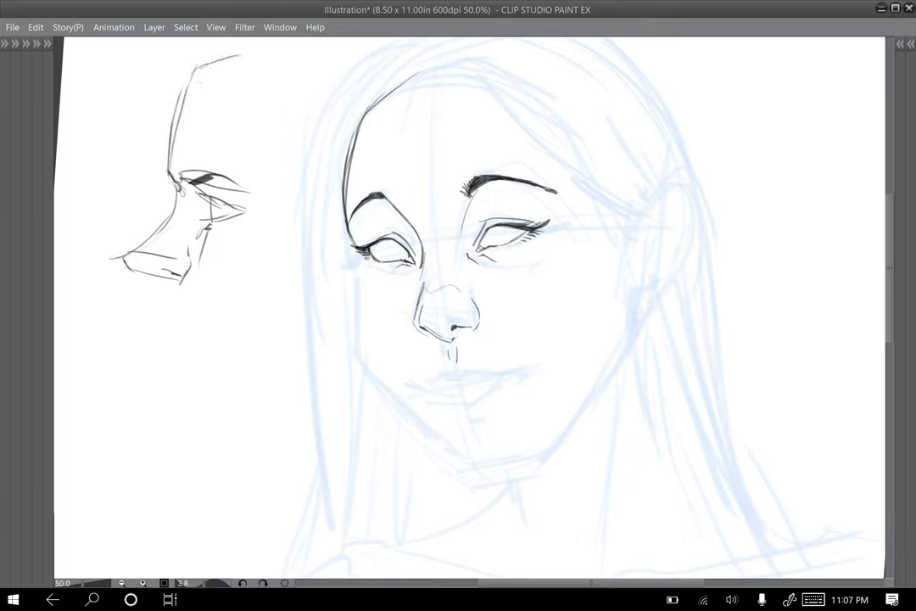
Step: Rework the profile's forehead as a line that slopes further back from the brow toward the crown
left_click_drag(168, 171, 216, 78)
mouse_move(174, 85)
left_mouse_down()
mouse_move(208, 55)
mouse_move(285, 59)
left_mouse_up()
mouse_move(161, 114)
left_mouse_down()
mouse_move(170, 129)
mouse_move(158, 149)
mouse_move(164, 169)
mouse_move(166, 151)
left_mouse_up()
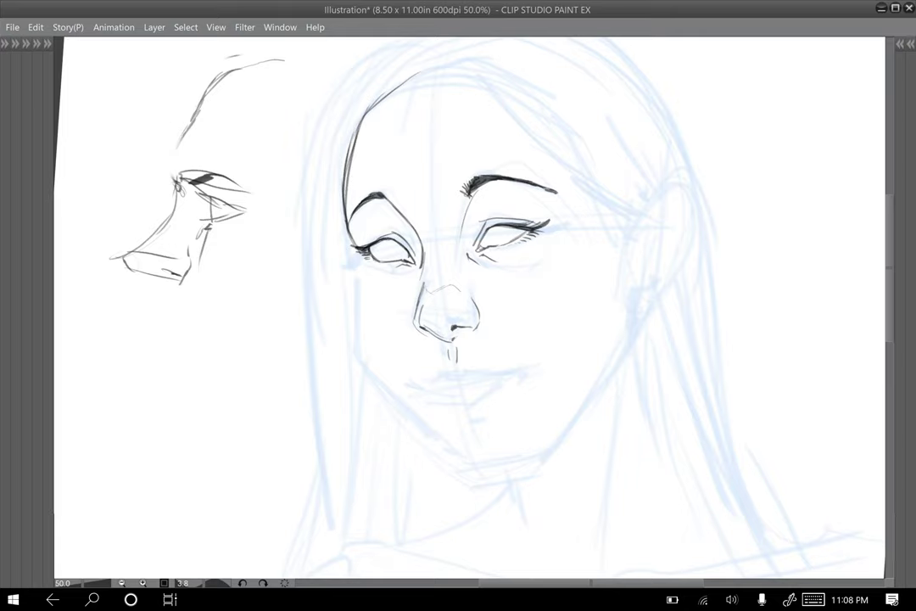
Step: Strengthen the profile's sloping forehead curve down to the brow and start the hair behind it
mouse_move(177, 198)
left_mouse_down()
mouse_move(180, 150)
mouse_move(195, 117)
left_mouse_up()
mouse_move(177, 162)
left_mouse_down()
mouse_move(196, 123)
mouse_move(176, 96)
mouse_move(199, 67)
mouse_move(225, 50)
mouse_move(206, 100)
mouse_move(212, 86)
mouse_move(276, 60)
left_mouse_up()
left_click_drag(208, 106, 235, 79)
mouse_move(199, 120)
left_mouse_down()
mouse_move(250, 75)
mouse_move(283, 73)
mouse_move(178, 97)
mouse_move(226, 69)
left_mouse_up()
mouse_move(204, 86)
left_mouse_down()
mouse_move(255, 66)
mouse_move(266, 153)
left_mouse_up()
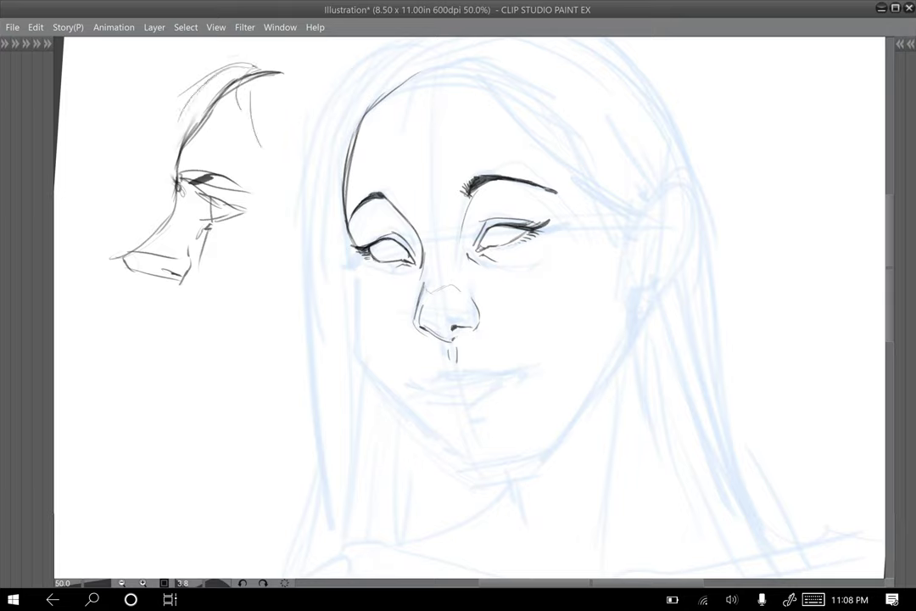
Step: Add hair strands behind the profile's forehead and darken the forehead contour with repeated strokes
mouse_move(255, 84)
left_mouse_down()
mouse_move(280, 157)
mouse_move(273, 136)
mouse_move(293, 161)
mouse_move(285, 187)
left_mouse_up()
mouse_move(246, 86)
left_mouse_down()
mouse_move(295, 200)
mouse_move(258, 79)
left_mouse_up()
left_click_drag(193, 129, 212, 91)
left_click_drag(196, 114, 236, 77)
left_click_drag(186, 145, 195, 118)
left_click_drag(178, 169, 199, 118)
left_click_drag(179, 165, 218, 93)
mouse_move(207, 107)
left_mouse_down()
mouse_move(243, 78)
mouse_move(191, 133)
mouse_move(194, 142)
mouse_move(209, 110)
left_mouse_up()
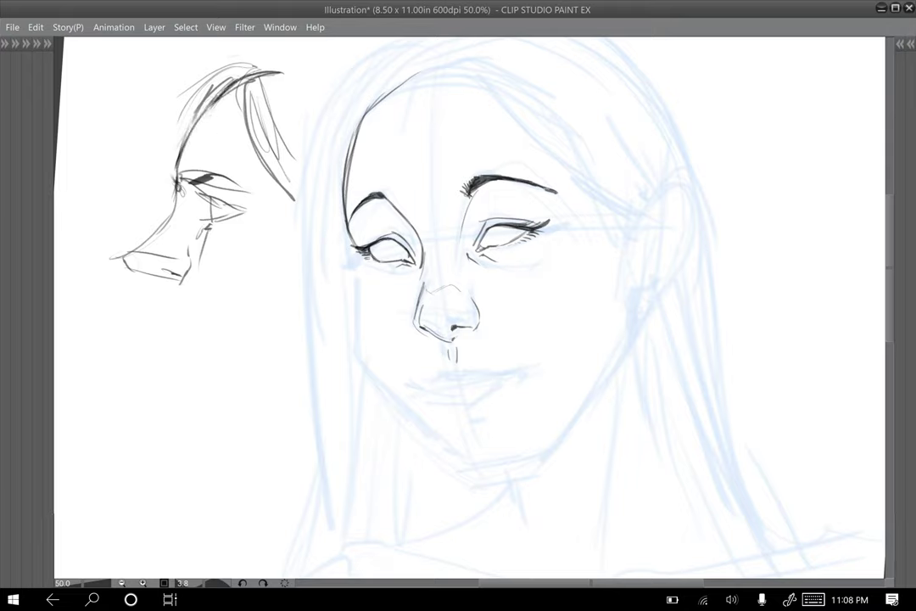
left_click_drag(184, 145, 248, 76)
left_click_drag(176, 162, 212, 102)
mouse_move(176, 164)
left_mouse_down()
mouse_move(223, 93)
mouse_move(214, 103)
mouse_move(240, 83)
left_mouse_up()
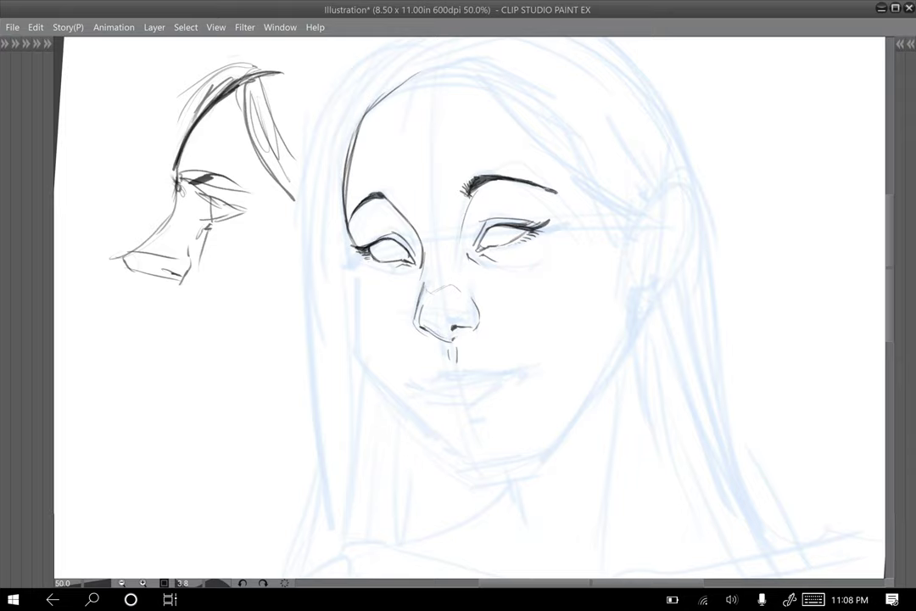
Step: Undo the profile's hair strands and the extra forehead darkening
key("ctrl+z")
key("ctrl+z")
key("ctrl+z")
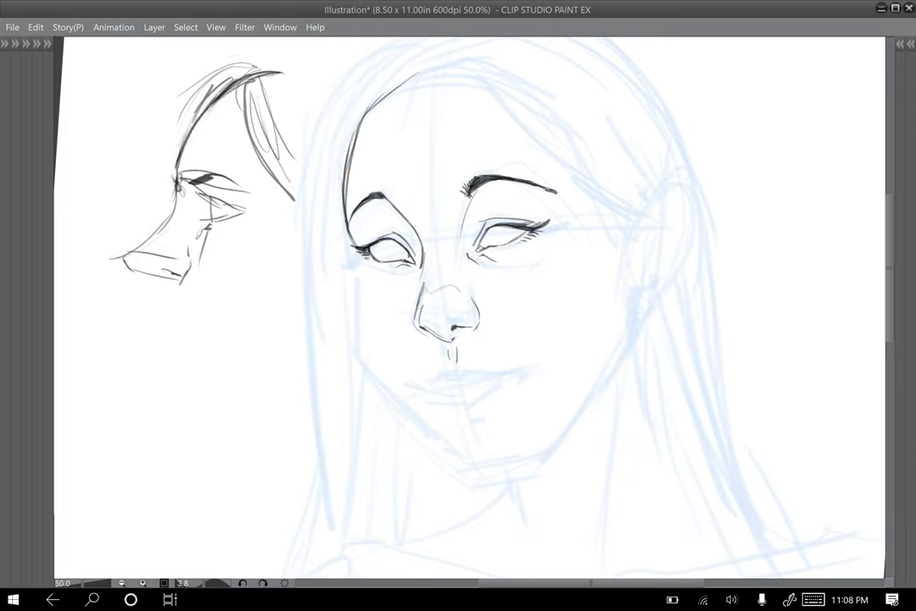
left_click_drag(179, 160, 218, 101)
key("ctrl+z")
key("ctrl+z")
key("ctrl+z")
key("ctrl+z")
key("ctrl+z")
key("ctrl+z")
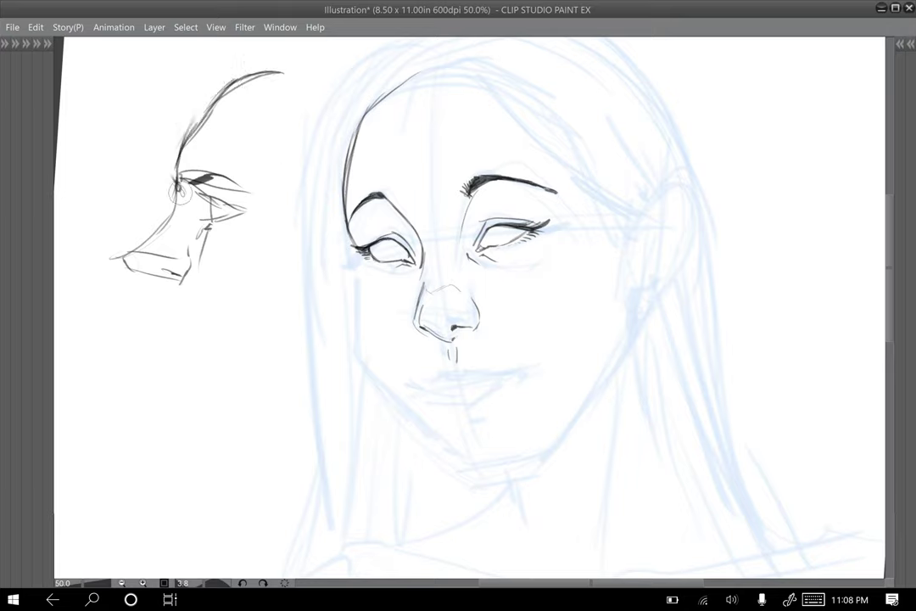
Step: Erase the profile's lower forehead and redraw it with a protruding brow ridge above the nose
mouse_move(181, 196)
left_mouse_down()
mouse_move(189, 141)
mouse_move(212, 104)
left_mouse_up()
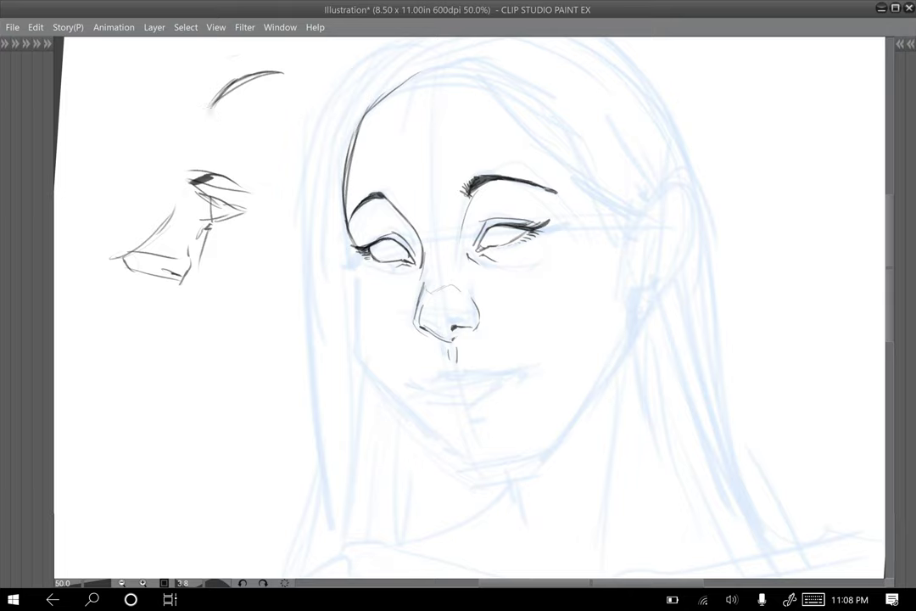
left_click_drag(173, 173, 185, 184)
mouse_move(189, 144)
left_mouse_down()
mouse_move(176, 159)
mouse_move(255, 68)
mouse_move(200, 132)
left_mouse_up()
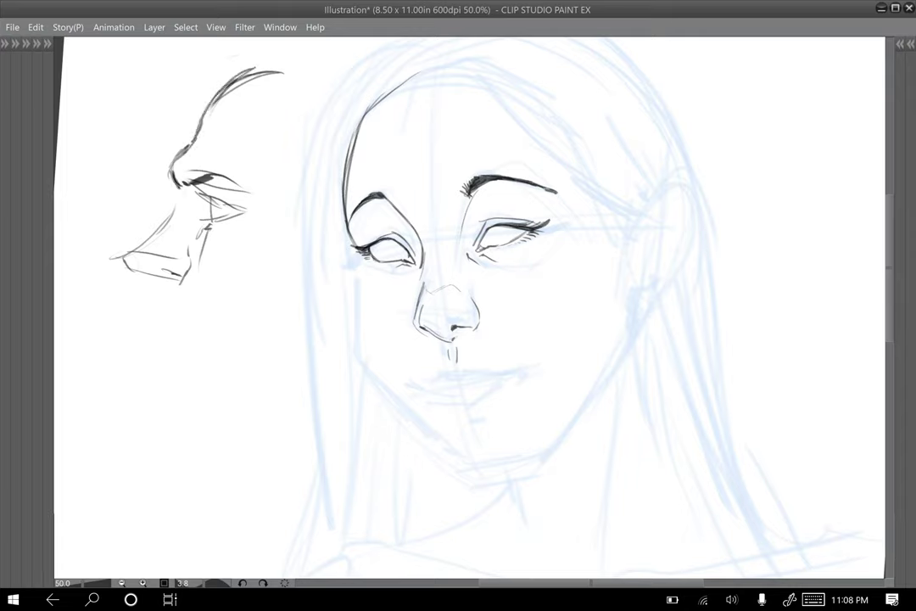
Step: Redraw the profile's nose with a straighter bridge, defined tip, nostril and the start of the upper lip
mouse_move(179, 194)
left_mouse_down()
mouse_move(126, 257)
mouse_move(180, 196)
mouse_move(128, 256)
mouse_move(175, 210)
mouse_move(178, 219)
mouse_move(143, 242)
left_mouse_up()
right_click(176, 206)
left_click(113, 202)
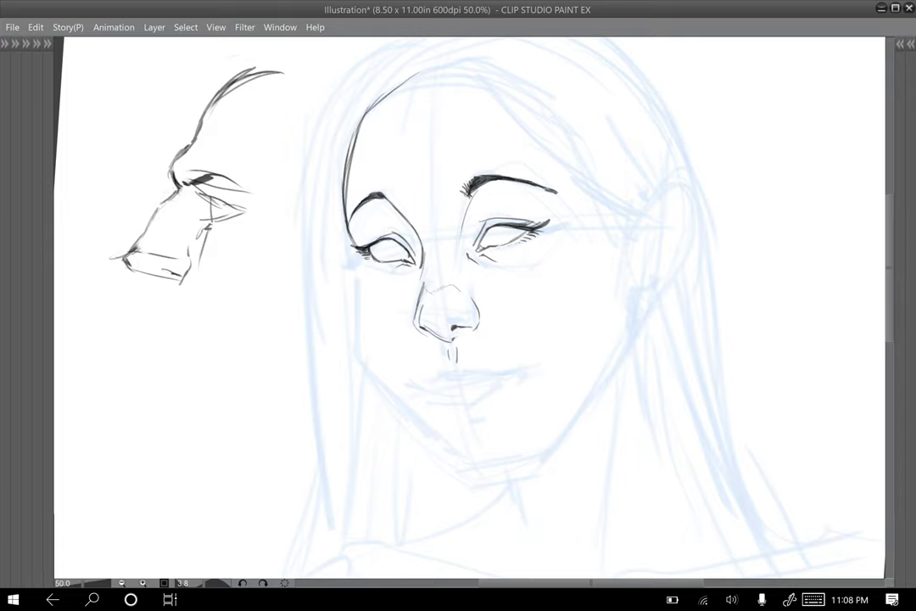
mouse_move(130, 250)
left_mouse_down()
mouse_move(152, 232)
mouse_move(169, 248)
mouse_move(156, 268)
mouse_move(194, 273)
mouse_move(159, 283)
mouse_move(165, 289)
mouse_move(153, 284)
mouse_move(164, 286)
mouse_move(169, 316)
left_mouse_up()
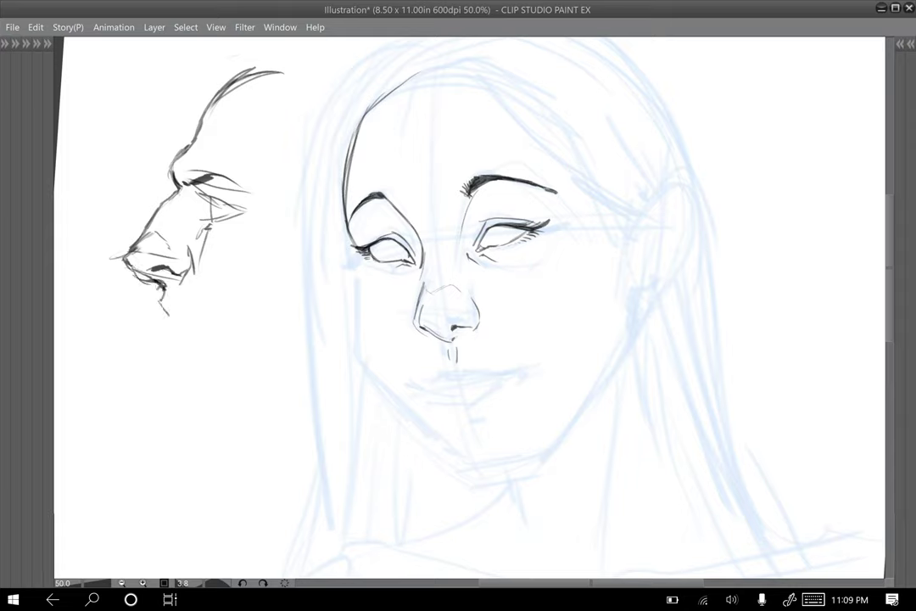
Step: Fill in the profile's heavy eyebrow, darken its eye and add a cheek line beside the nose
mouse_move(186, 190)
left_mouse_down()
mouse_move(209, 185)
mouse_move(224, 169)
left_mouse_up()
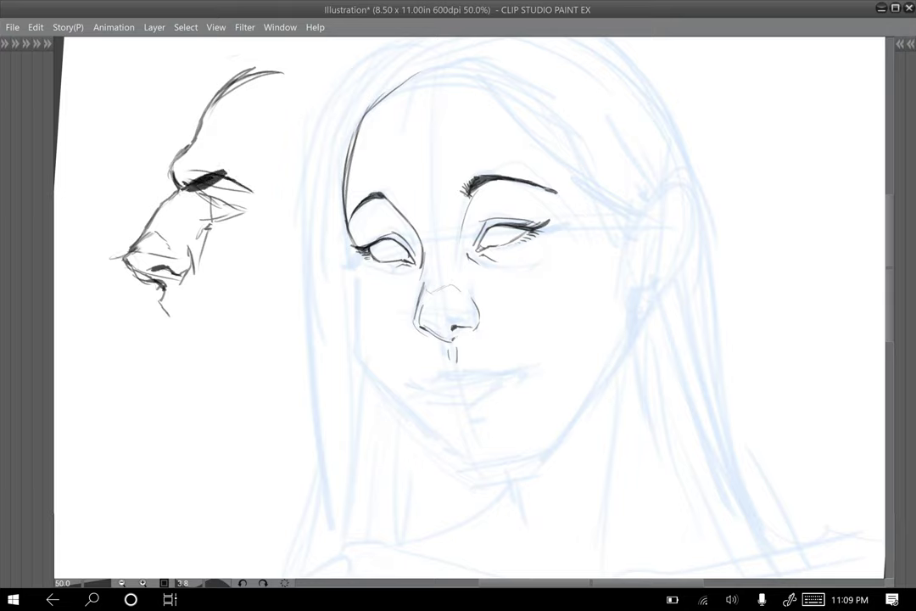
left_click_drag(195, 203, 247, 206)
left_click_drag(213, 201, 209, 228)
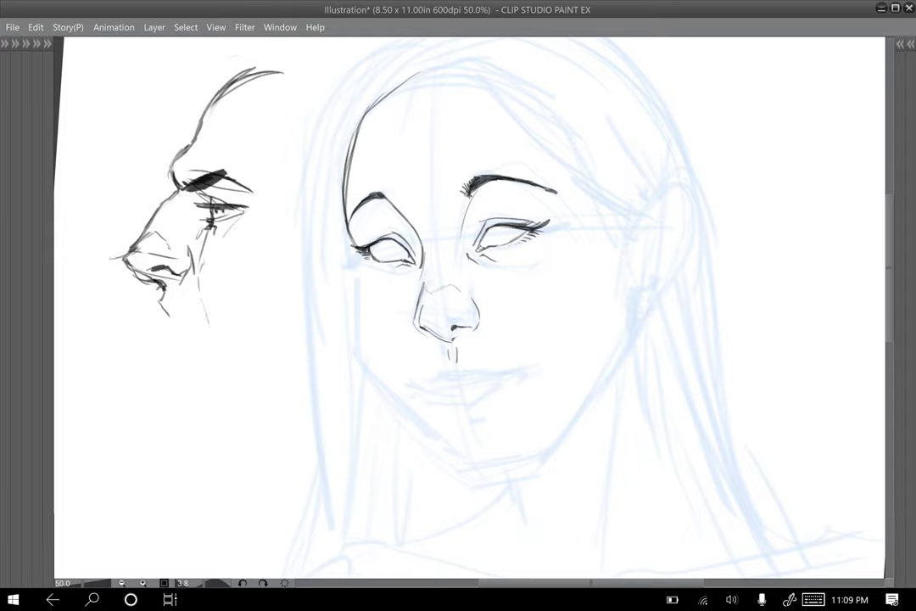
left_click_drag(202, 259, 209, 327)
Step: Undo the recent strokes on the side profile back through the eyebrow and eye shading, nose, brow ridge and forehead redraws
key("ctrl+z")
key("ctrl+z")
key("ctrl+z")
key("ctrl+z")
key("ctrl+z")
key("ctrl+z")
key("ctrl+z")
key("ctrl+z")
key("ctrl+z")
key("ctrl+z")
key("ctrl+z")
key("ctrl+z")
key("ctrl+z")
key("ctrl+z")
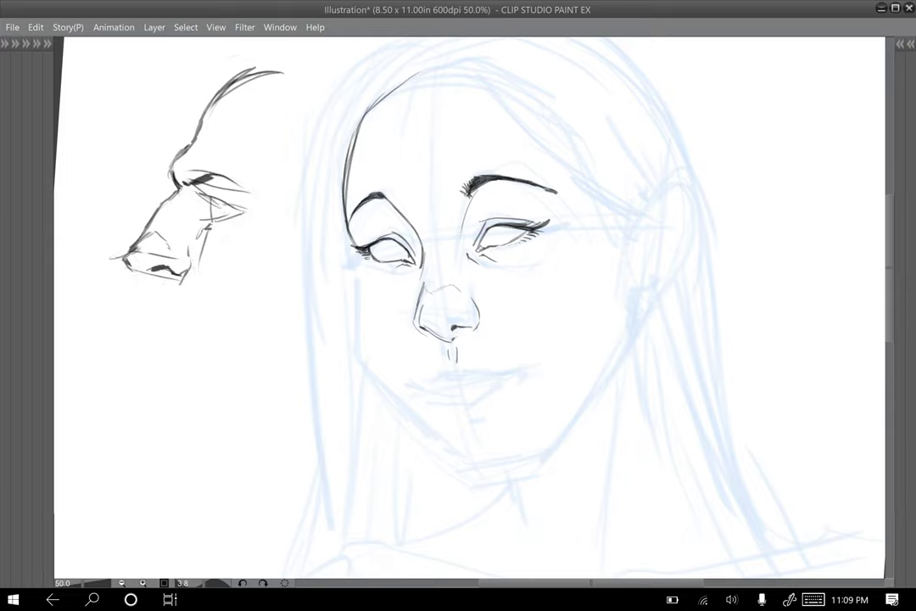
key("ctrl+z")
key("ctrl+z")
key("ctrl+z")
key("ctrl+z")
key("ctrl+z")
key("ctrl+z")
key("ctrl+z")
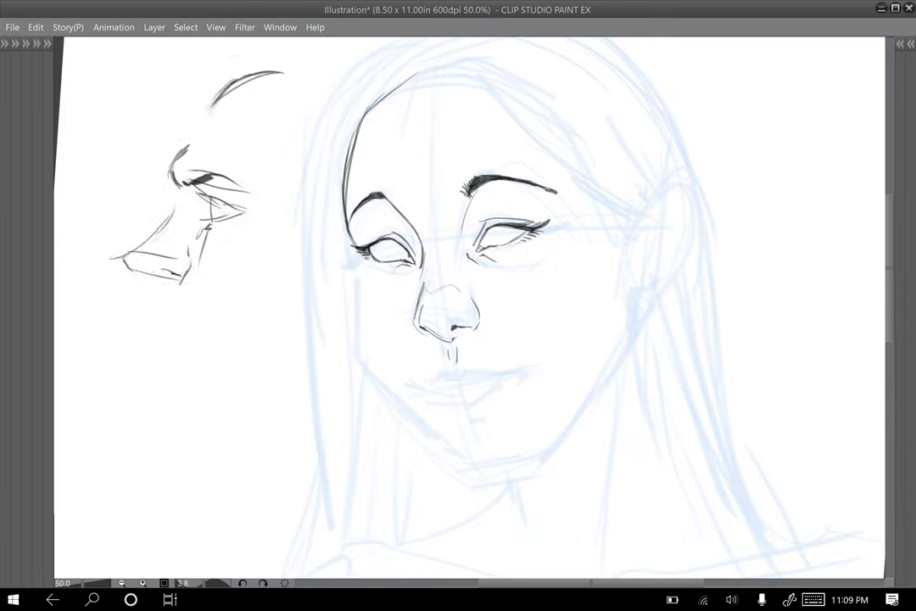
key("ctrl+z")
key("ctrl+z")
key("ctrl+z")
key("ctrl+z")
key("ctrl+z")
key("ctrl+z")
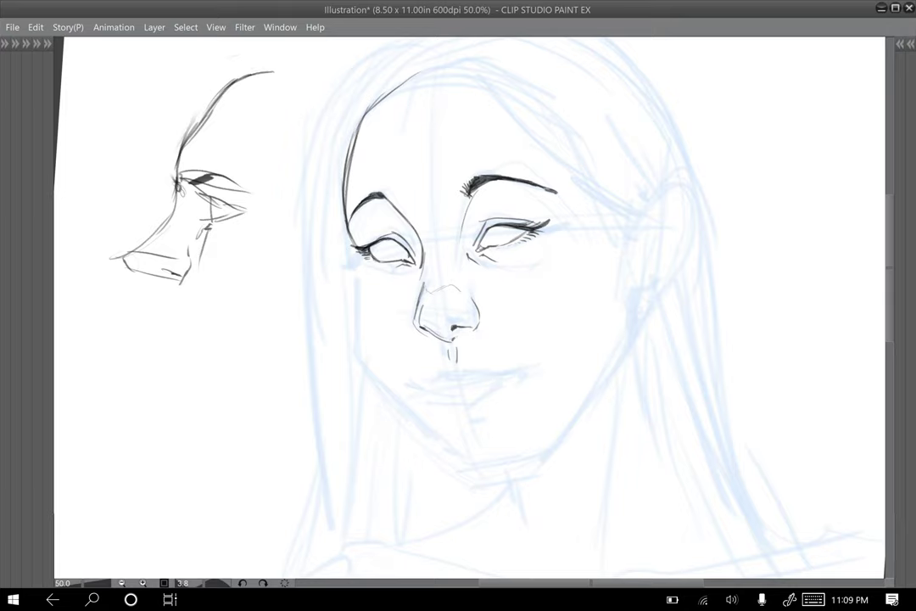
key("ctrl+z")
key("ctrl+z")
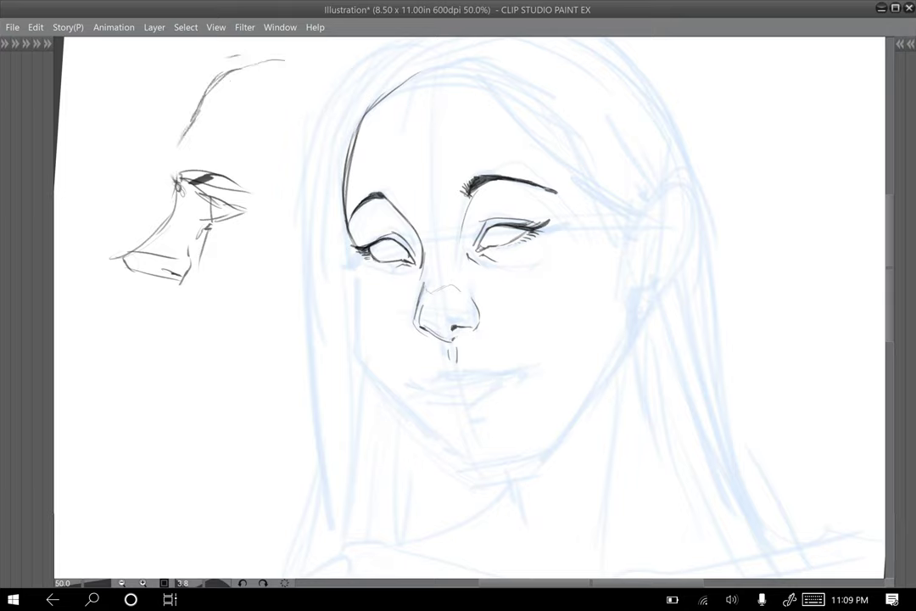
key("ctrl+z")
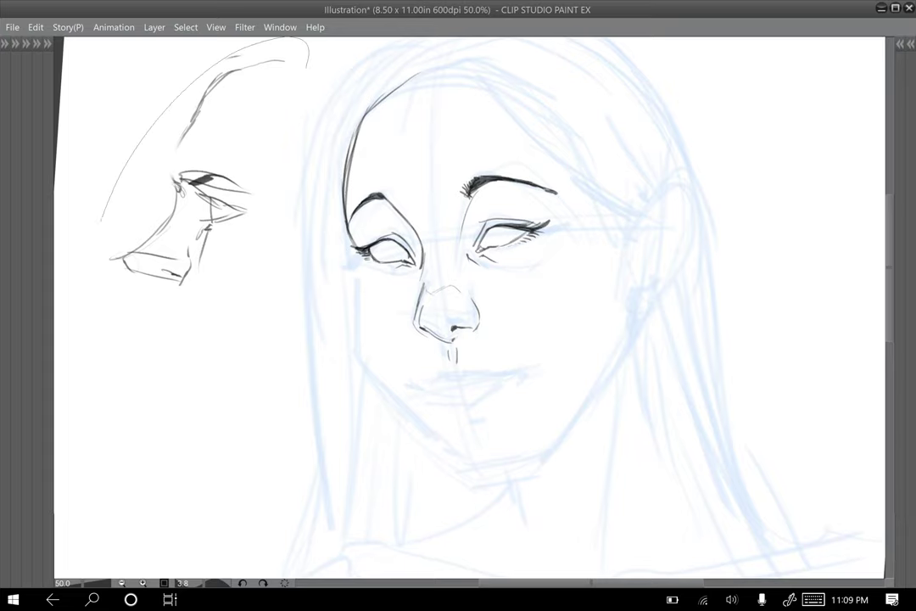
Step: Select the whole side-profile study beside the head, delete it and clear the selection
mouse_move(254, 51)
left_mouse_down()
mouse_move(307, 93)
mouse_move(272, 47)
left_mouse_up()
key("Delete")
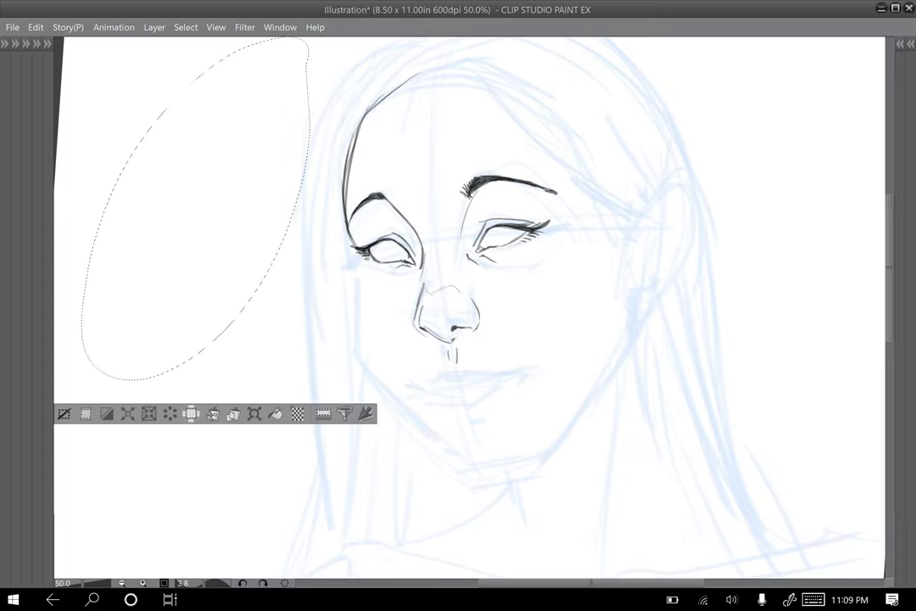
key("ctrl+d")
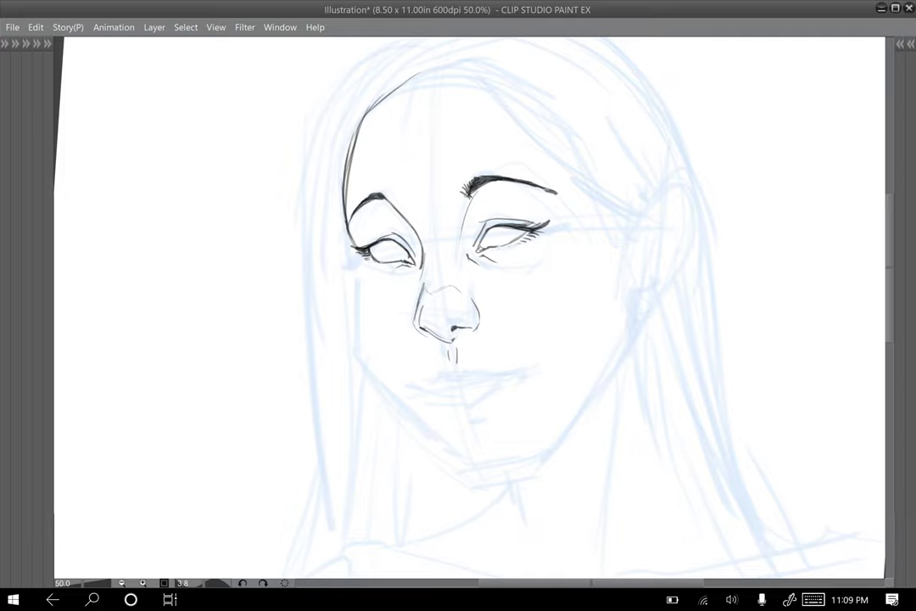
Step: Draw the face outline from the far eye down the cheek, around the chin and up to the near jaw corner
left_click(26, 44)
left_click(509, 356)
left_click_drag(346, 222, 360, 322)
left_click_drag(359, 283, 365, 344)
key("ctrl+z")
key("ctrl+z")
mouse_move(356, 261)
left_mouse_down()
mouse_move(354, 337)
mouse_move(394, 397)
left_mouse_up()
left_click_drag(354, 339, 415, 414)
left_click_drag(353, 284, 376, 380)
mouse_move(356, 258)
left_mouse_down()
mouse_move(353, 299)
mouse_move(409, 408)
left_mouse_up()
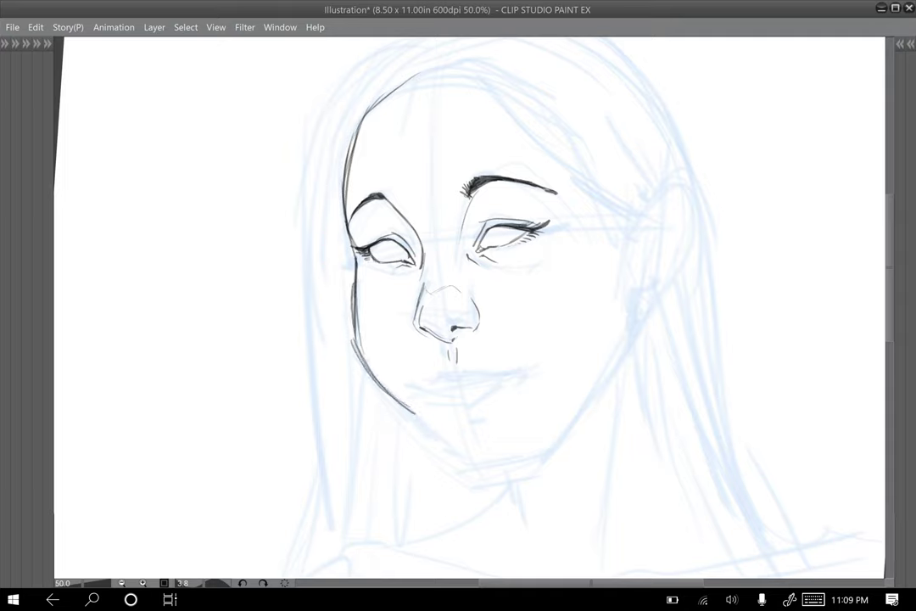
mouse_move(353, 343)
left_mouse_down()
mouse_move(465, 448)
mouse_move(507, 450)
mouse_move(555, 421)
mouse_move(636, 329)
mouse_move(634, 297)
mouse_move(625, 343)
left_mouse_up()
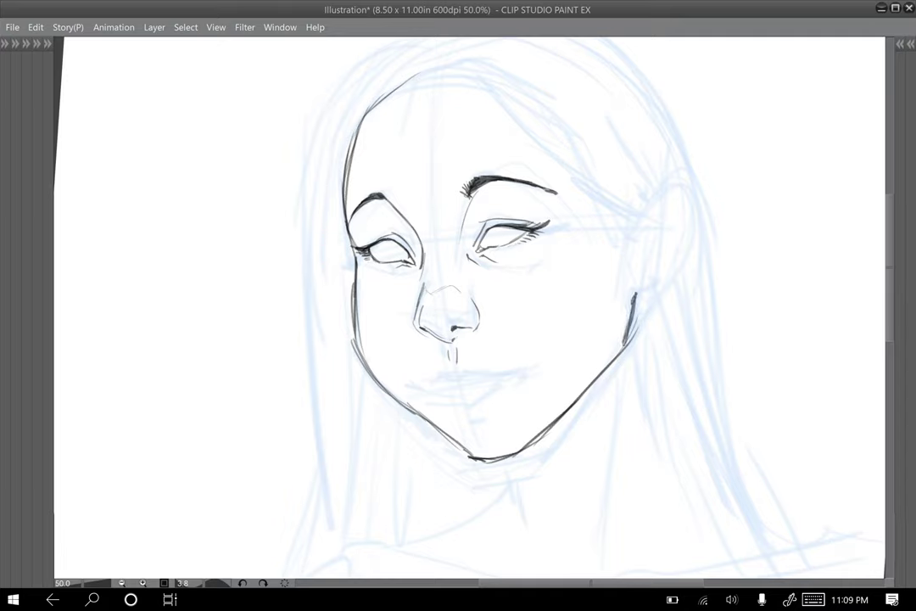
Step: Draw the mouth over the blue sketch with an upper lip, a parting line and an angular lower lip
mouse_move(465, 365)
left_mouse_down()
mouse_move(410, 379)
mouse_move(532, 365)
left_mouse_up()
left_click_drag(412, 381, 455, 381)
left_click_drag(459, 381, 514, 368)
left_click_drag(412, 381, 444, 396)
left_click_drag(448, 400, 513, 369)
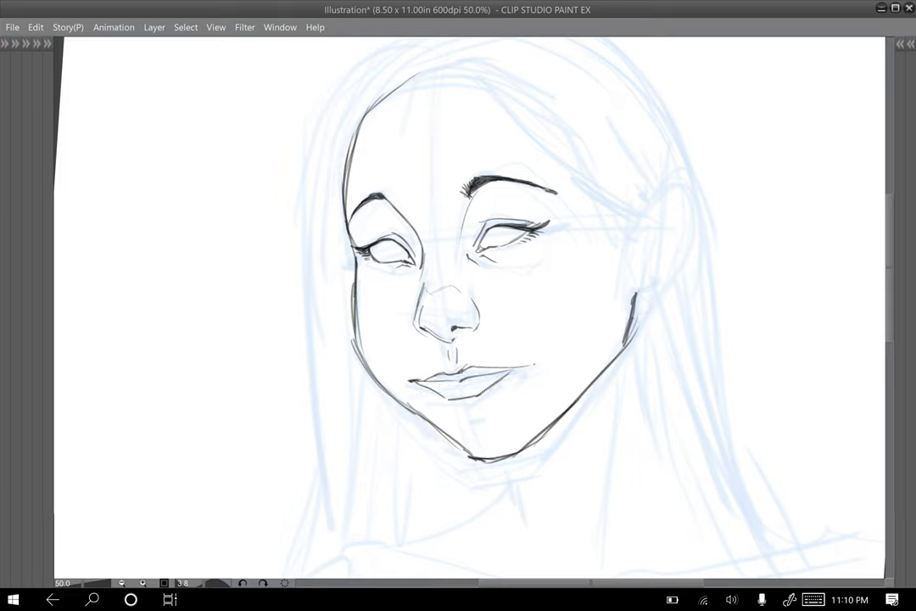
left_click_drag(352, 278, 356, 285)
Step: Open the reference illustration in Sub View, examine the red-haired woman's face up close and close the reference
scroll(354, 288, "down", 2)
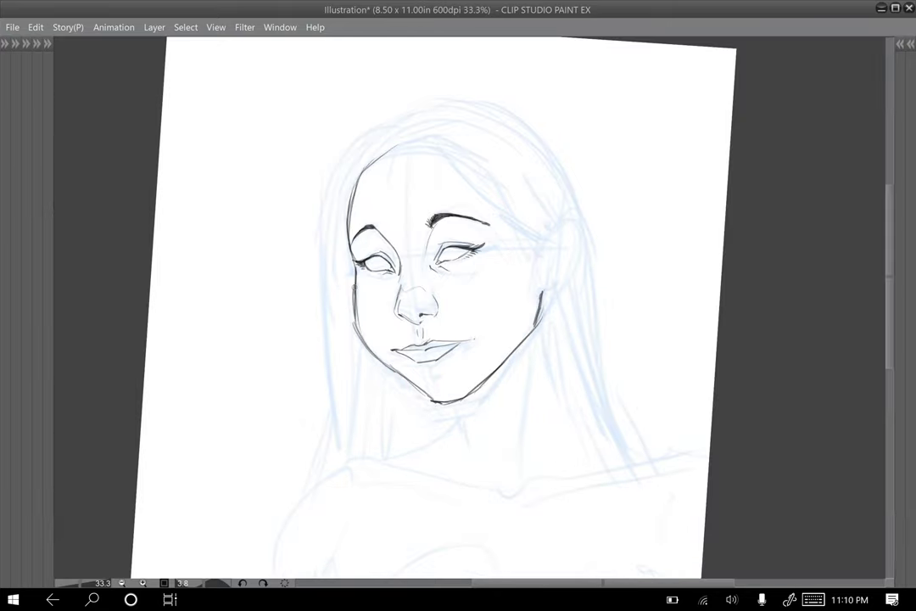
key("F6")
left_click(407, 269)
scroll(410, 252, "up", 1)
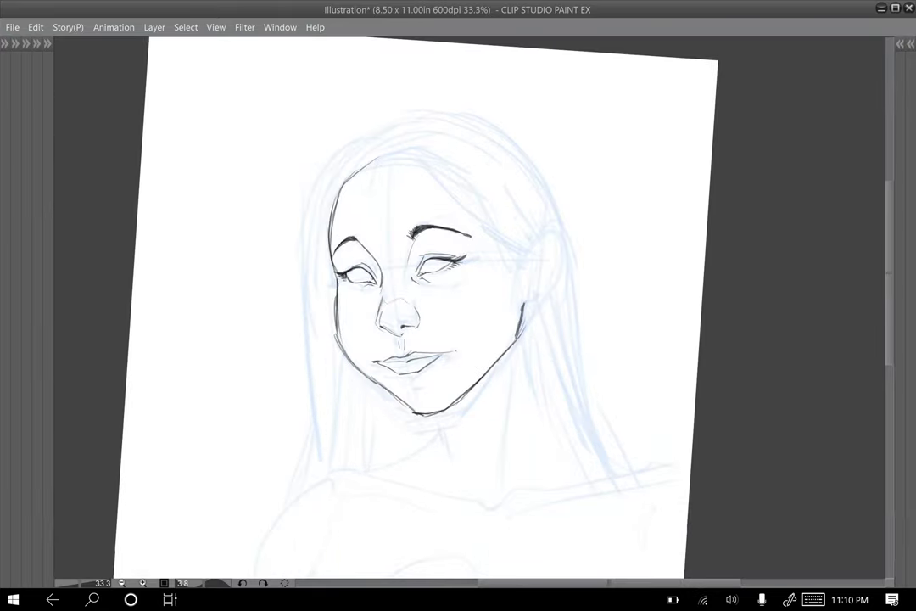
key("F7")
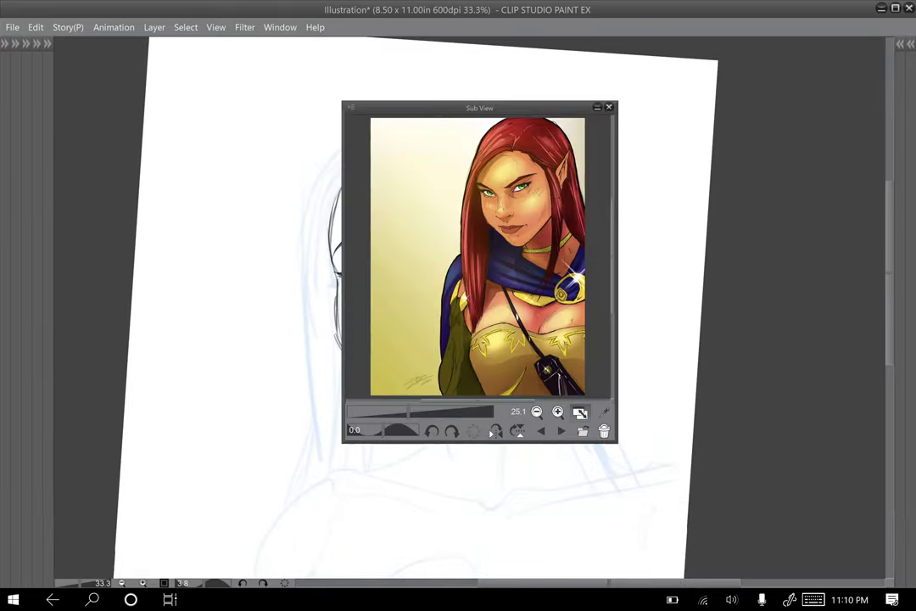
key("ctrl+plus")
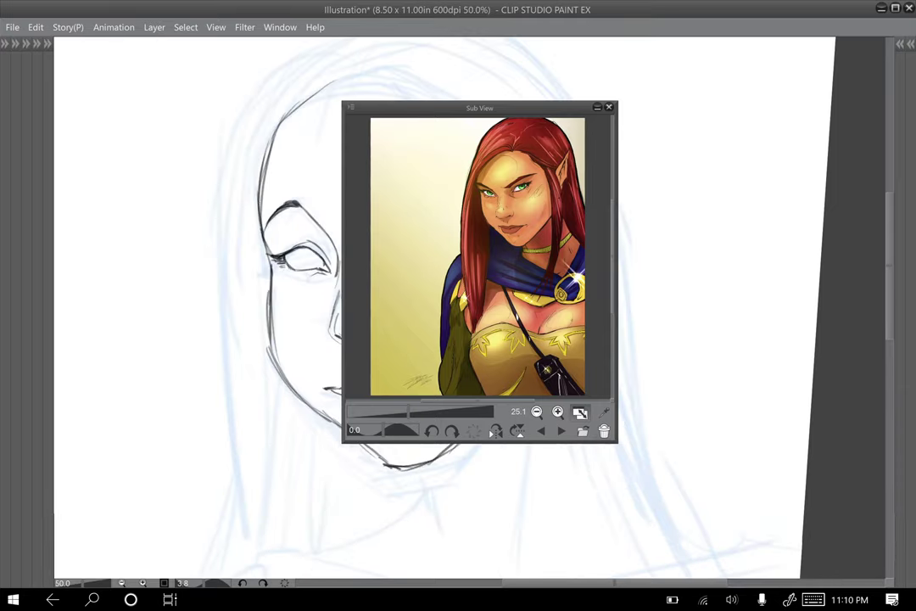
left_click_drag(408, 411, 430, 411)
left_click_drag(526, 203, 408, 352)
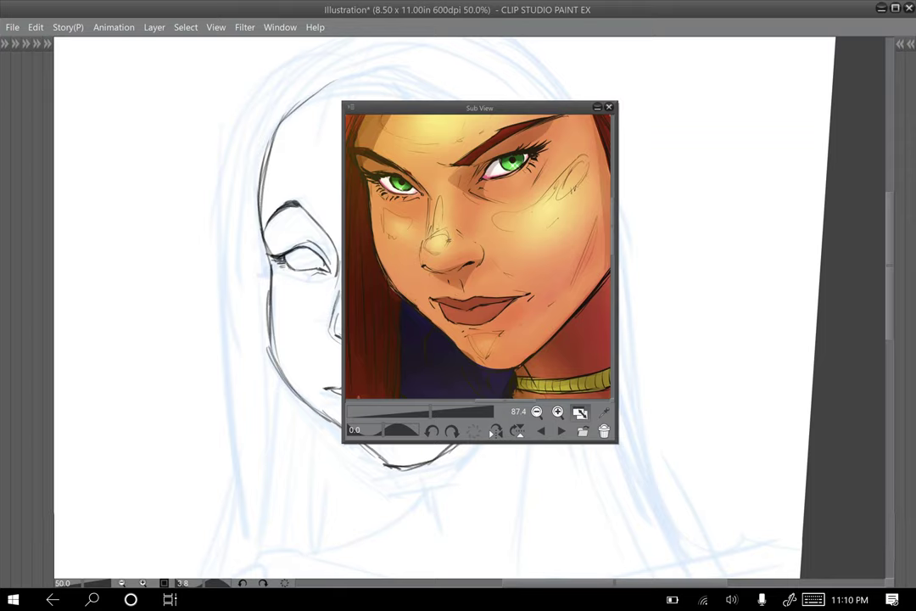
left_click(609, 107)
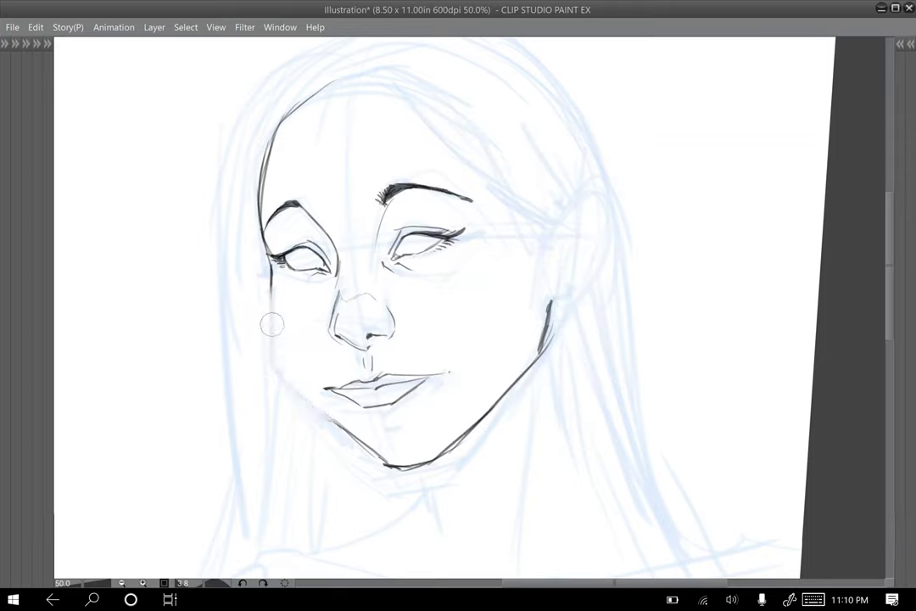
Step: Erase the far cheek line and redraw it as a smoother curve from the eye down to the chin
left_click_drag(272, 254, 277, 330)
mouse_move(272, 280)
left_mouse_down()
mouse_move(274, 342)
mouse_move(311, 398)
left_mouse_up()
left_click_drag(277, 337, 326, 413)
left_click_drag(272, 318, 326, 415)
mouse_move(271, 283)
left_mouse_down()
mouse_move(298, 377)
mouse_move(349, 432)
left_mouse_up()
left_click_drag(312, 397, 370, 453)
mouse_move(278, 301)
left_mouse_down()
mouse_move(278, 309)
mouse_move(271, 284)
mouse_move(280, 346)
left_mouse_up()
right_click(274, 276)
left_click(212, 273)
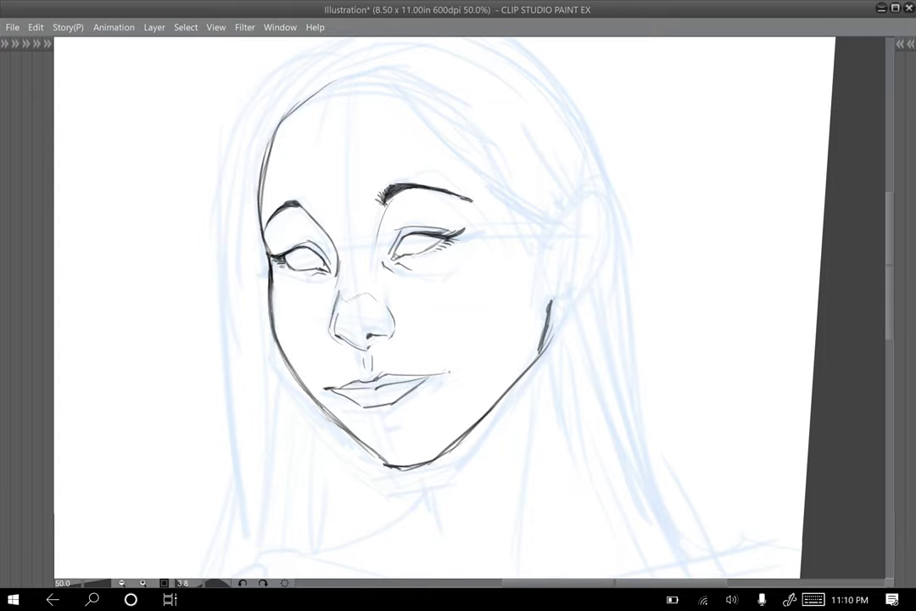
Step: Reinforce the chin line, the near jaw corner and the lower far cheek with extra strokes
mouse_move(361, 442)
left_mouse_down()
mouse_move(405, 465)
mouse_move(441, 450)
left_mouse_up()
left_click_drag(549, 317, 530, 365)
left_click_drag(279, 349, 353, 435)
Step: Replace the near eyebrow with a sharply angled, angry one and add a furrow line between the brows
mouse_move(383, 202)
left_mouse_down()
mouse_move(409, 188)
mouse_move(478, 198)
left_mouse_up()
mouse_move(386, 203)
left_mouse_down()
mouse_move(393, 212)
mouse_move(426, 187)
mouse_move(462, 181)
left_mouse_up()
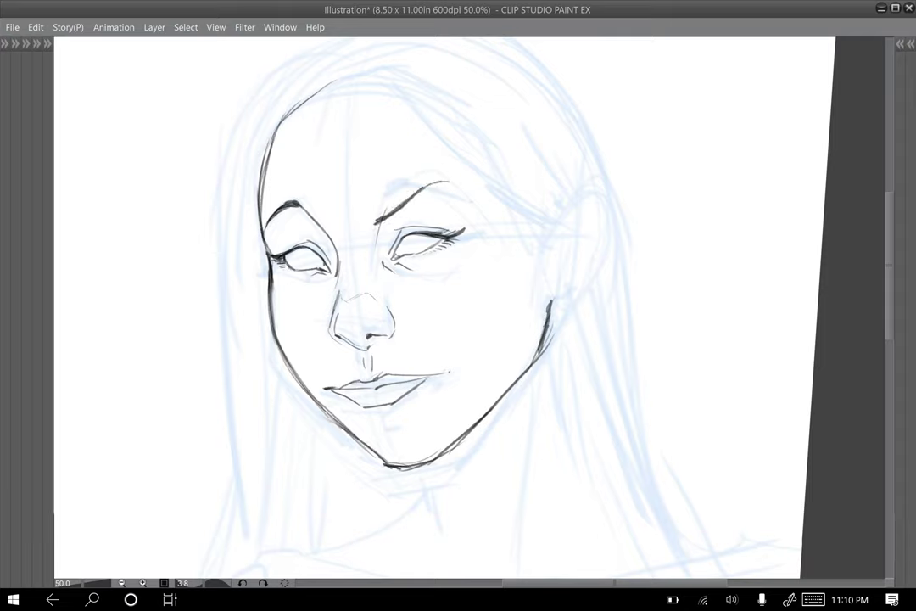
mouse_move(367, 222)
left_mouse_down()
mouse_move(442, 179)
mouse_move(467, 182)
left_mouse_up()
left_click_drag(347, 196, 355, 225)
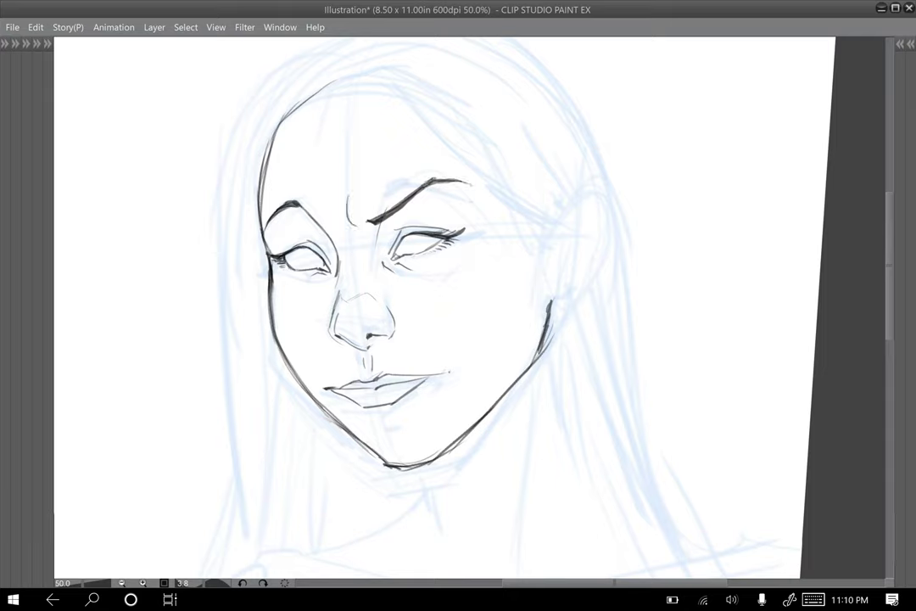
Step: Select the near eyebrow, move it slightly lower toward the eye, apply the transform and clear the selection
mouse_move(392, 181)
left_mouse_down()
mouse_move(366, 234)
mouse_move(433, 201)
mouse_move(423, 160)
mouse_move(394, 179)
mouse_move(425, 202)
mouse_move(420, 209)
left_mouse_up()
left_click(464, 266)
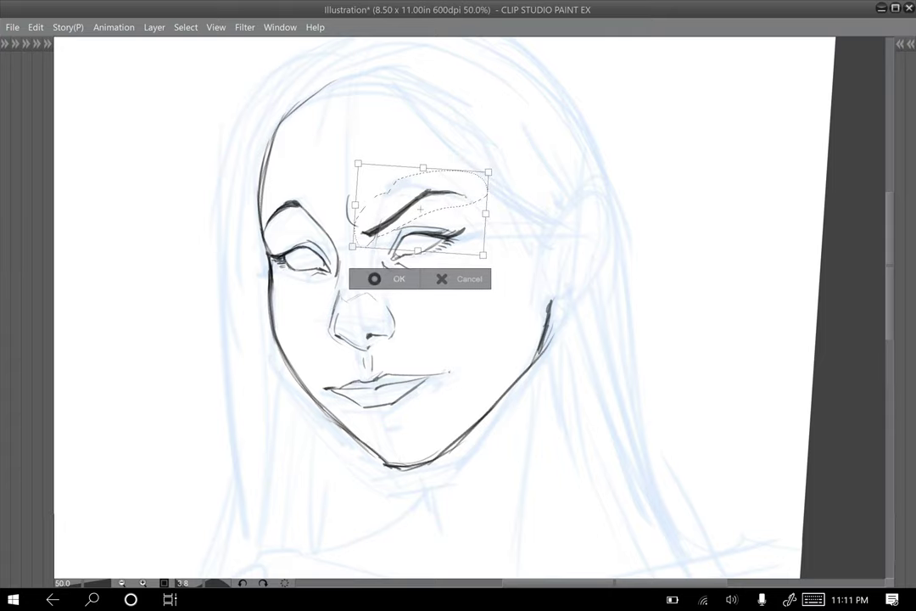
left_click(374, 279)
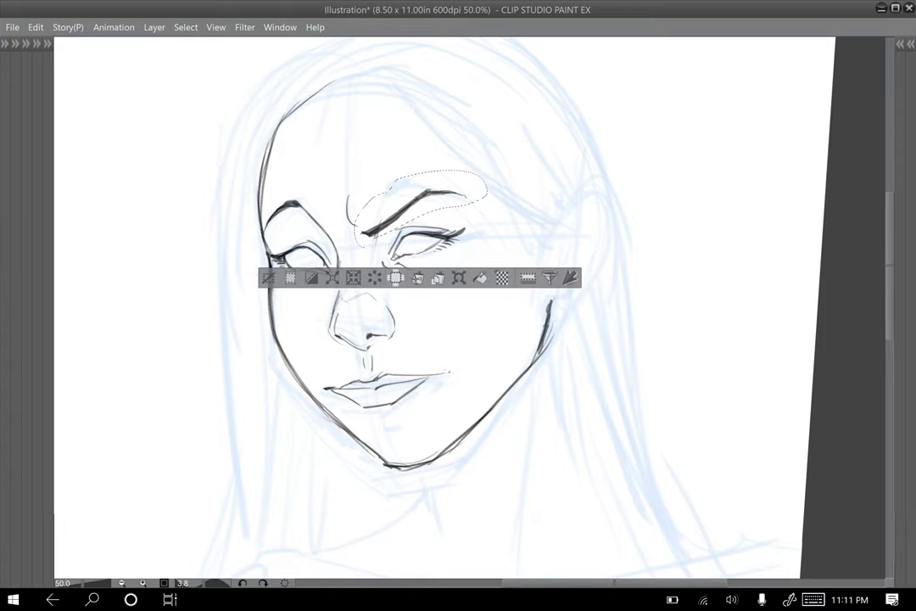
key("ctrl+d")
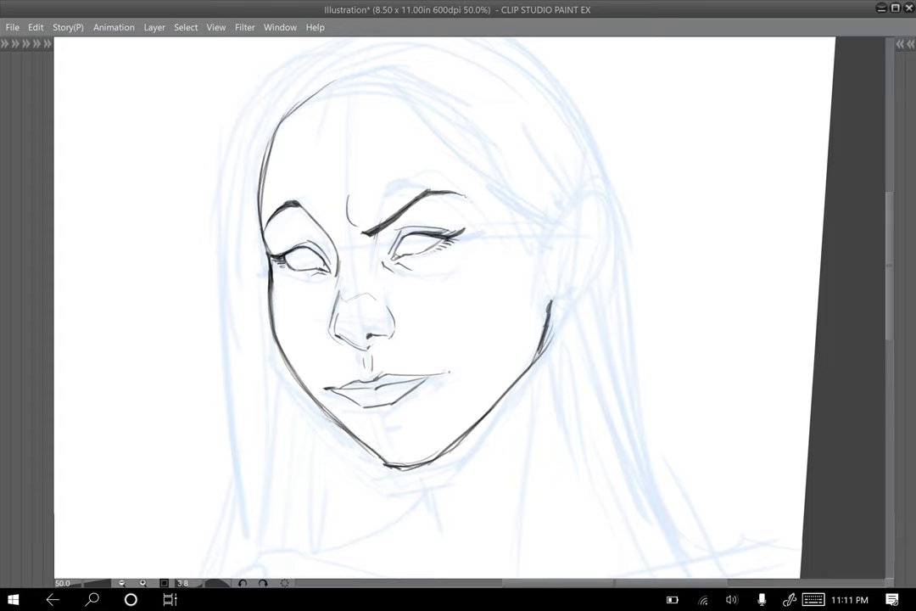
Step: Add lower lashes to the near eye and light crease lines beside its outer corner
scroll(416, 256, "up", 1)
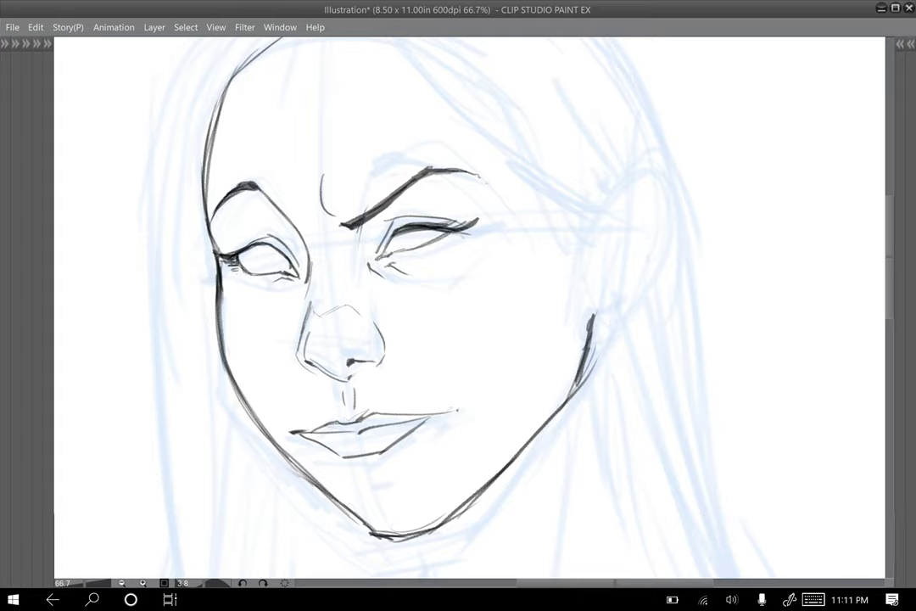
left_click_drag(447, 231, 462, 237)
left_click_drag(446, 237, 455, 240)
mouse_move(496, 226)
left_mouse_down()
mouse_move(476, 257)
mouse_move(531, 223)
mouse_move(473, 261)
left_mouse_up()
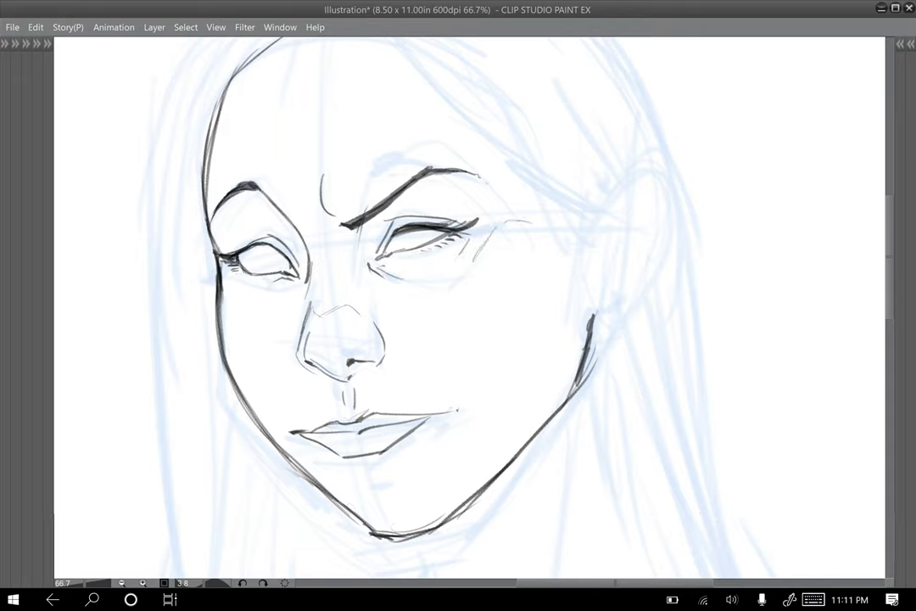
Step: Outline the rounded plane of the nose tip on the face
key("ctrl+minus")
key("ctrl+minus")
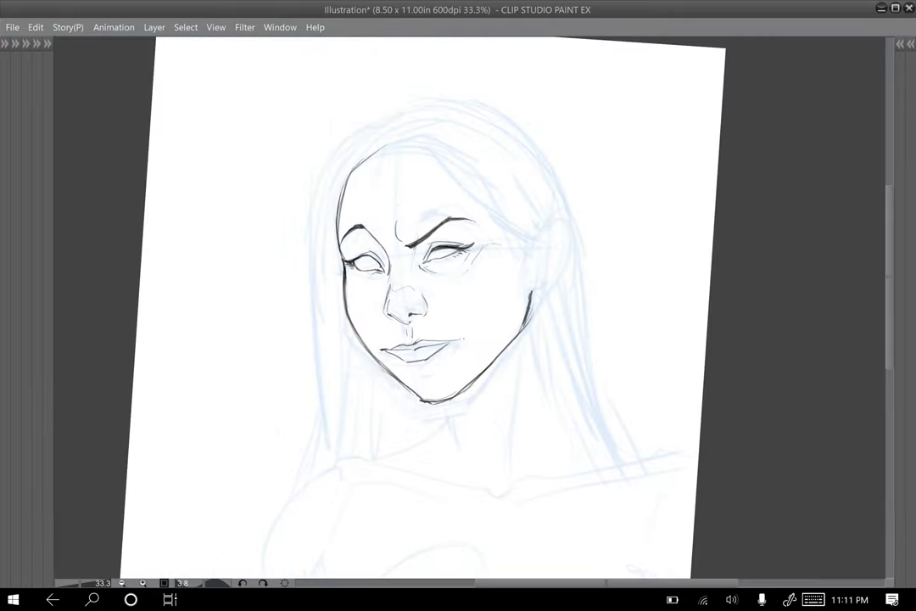
key("ctrl+plus")
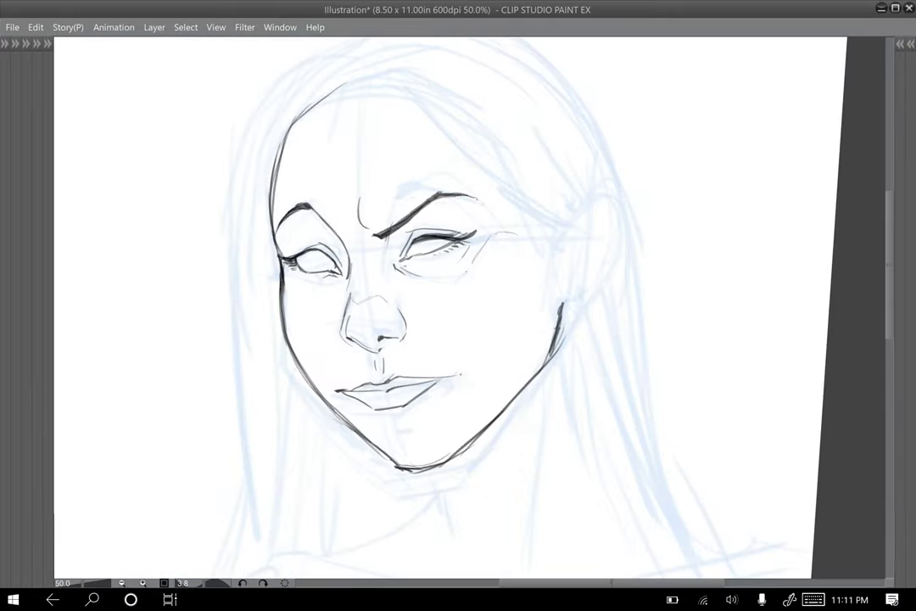
left_click_drag(347, 318, 378, 313)
left_click_drag(377, 312, 364, 337)
Step: Sketch a small nose study beside the head with a narrow bridge, ball-shaped tip, shaded side plane and nostril wing
mouse_move(725, 223)
left_mouse_down()
mouse_move(690, 311)
mouse_move(721, 328)
mouse_move(761, 324)
left_mouse_up()
mouse_move(700, 287)
left_mouse_down()
mouse_move(733, 286)
mouse_move(719, 311)
left_mouse_up()
left_click_drag(691, 301, 722, 321)
mouse_move(732, 293)
left_mouse_down()
mouse_move(722, 311)
mouse_move(696, 301)
mouse_move(728, 312)
left_mouse_up()
left_click_drag(706, 277, 729, 277)
mouse_move(728, 278)
left_mouse_down()
mouse_move(732, 291)
mouse_move(701, 305)
mouse_move(715, 314)
left_mouse_up()
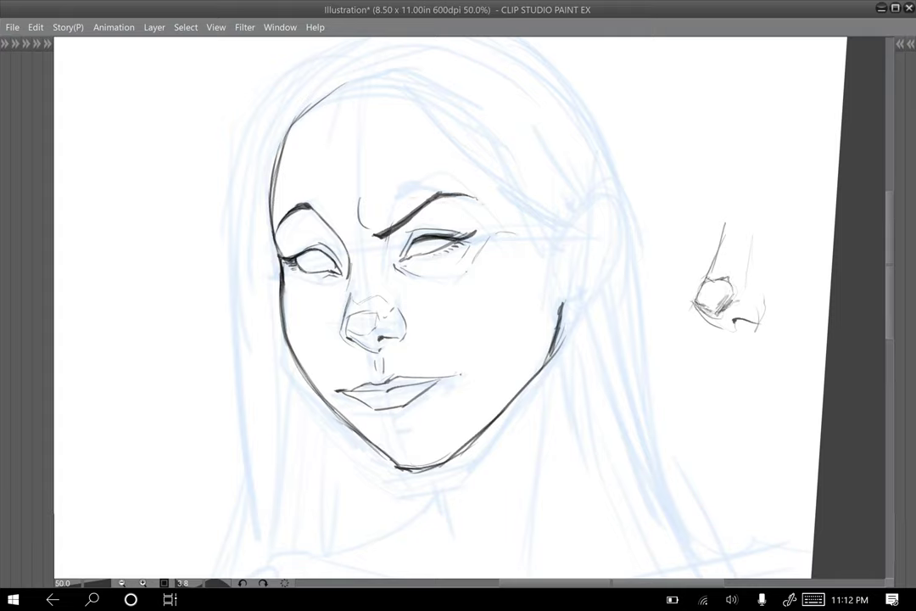
left_click_drag(718, 319, 726, 328)
left_click_drag(757, 309, 756, 325)
left_click_drag(710, 287, 713, 300)
left_click_drag(725, 223, 731, 255)
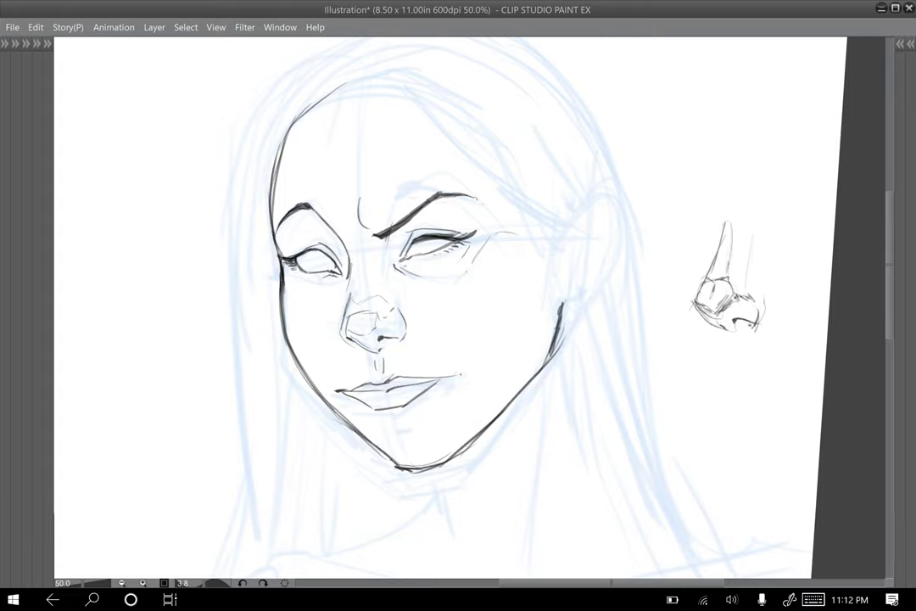
Step: Sketch a second small study below the nose study, showing two angular planes split by a centre line
mouse_move(706, 357)
left_mouse_down()
mouse_move(698, 394)
mouse_move(752, 361)
mouse_move(729, 373)
mouse_move(735, 405)
mouse_move(720, 407)
left_mouse_up()
mouse_move(726, 374)
left_mouse_down()
mouse_move(751, 365)
mouse_move(748, 393)
mouse_move(703, 413)
left_mouse_up()
left_click_drag(724, 411, 723, 420)
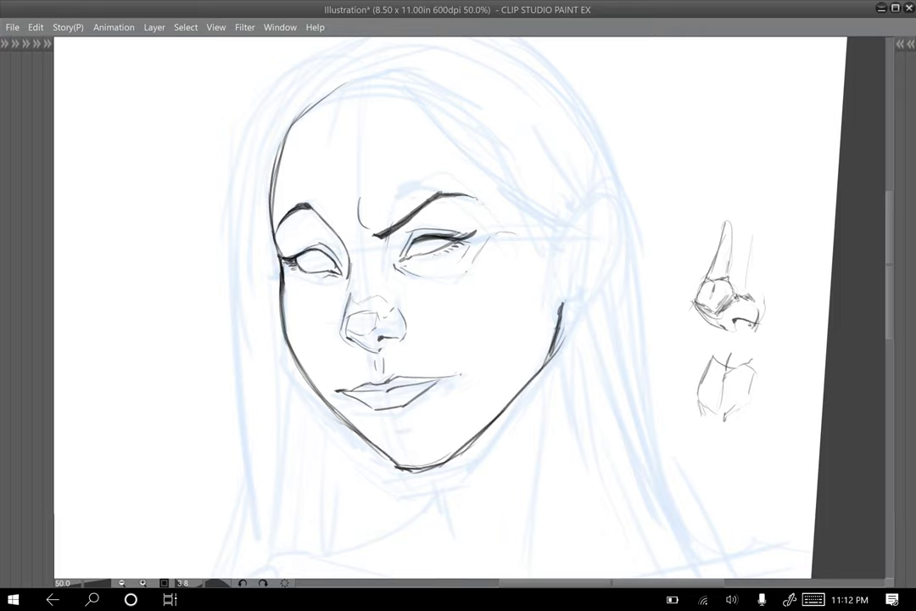
Step: Select both small studies beside the head, delete them and clear the selection
left_click_drag(731, 183, 727, 181)
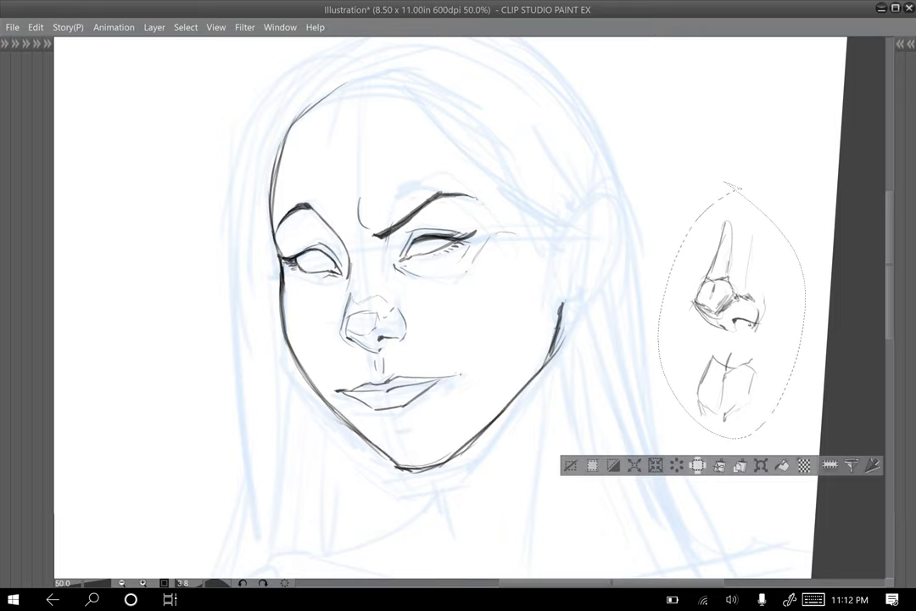
key("Delete")
key("ctrl+d")
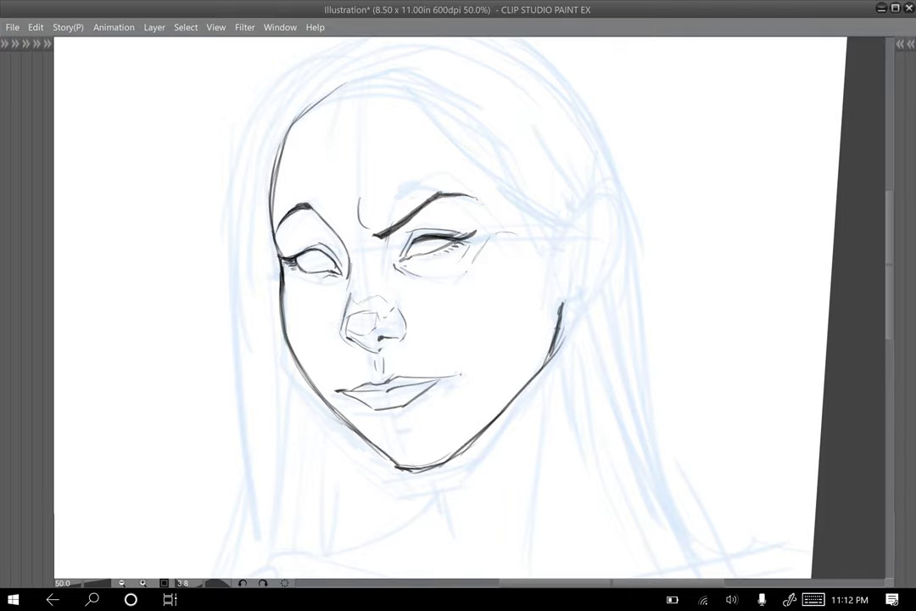
key("ctrl+minus")
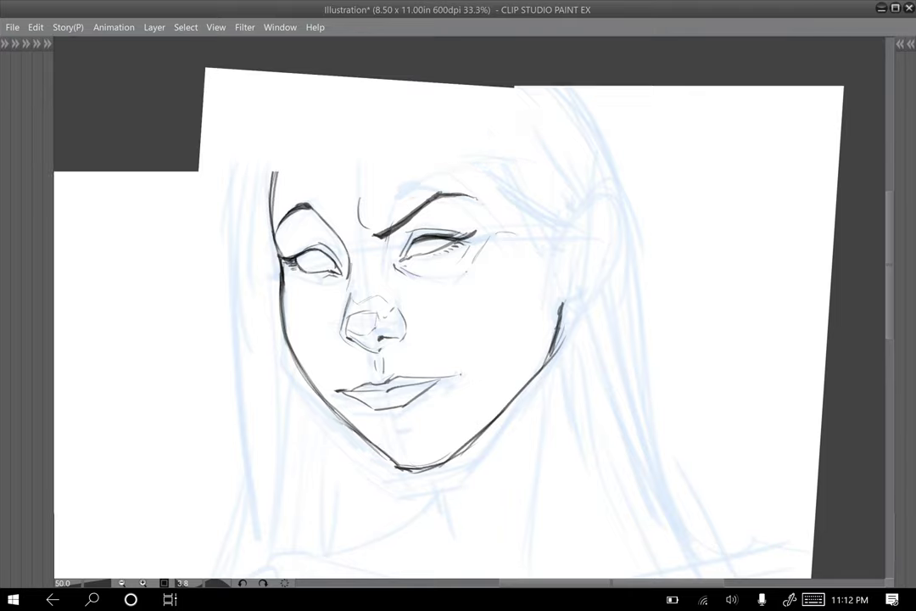
scroll(628, 373, "up", 1)
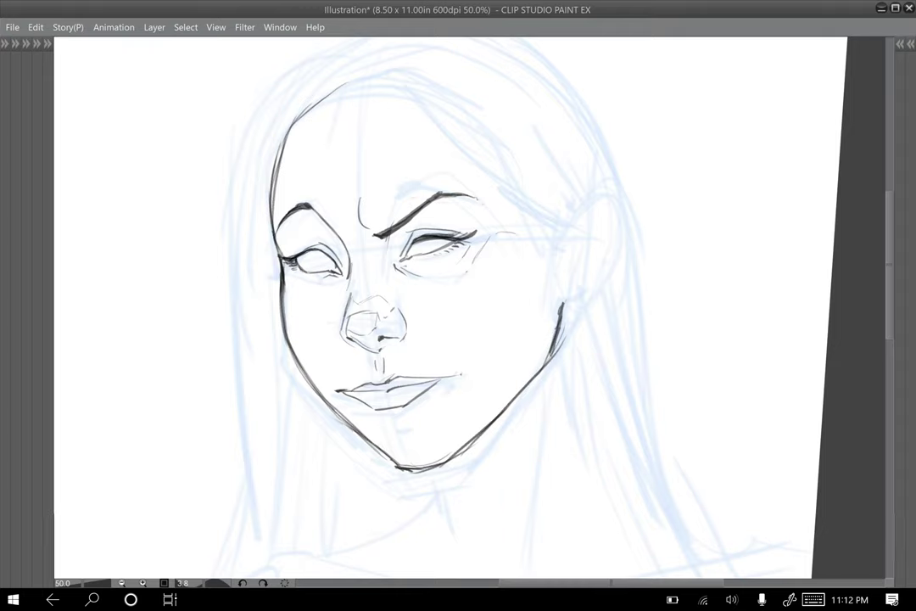
left_click_drag(628, 373, 635, 349)
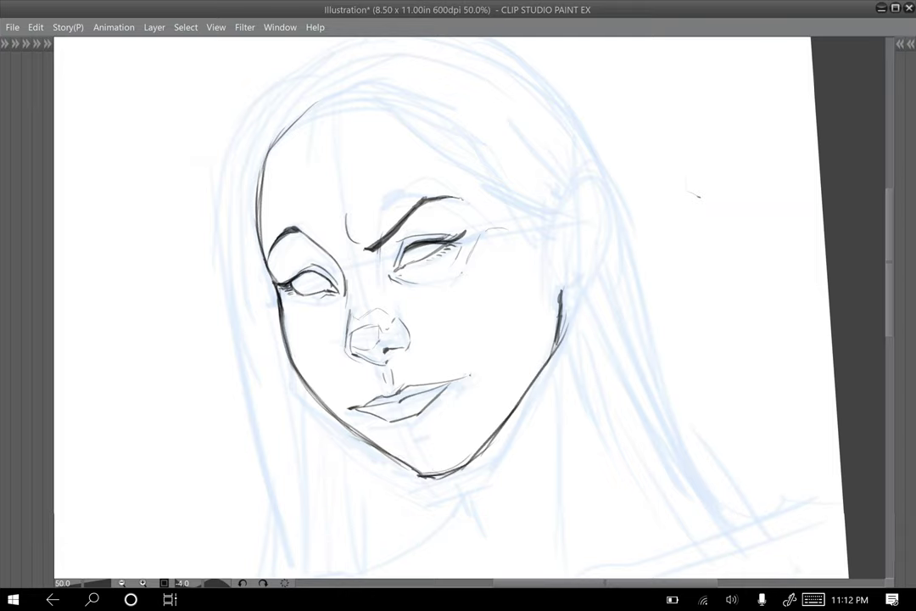
left_click_drag(630, 357, 629, 364)
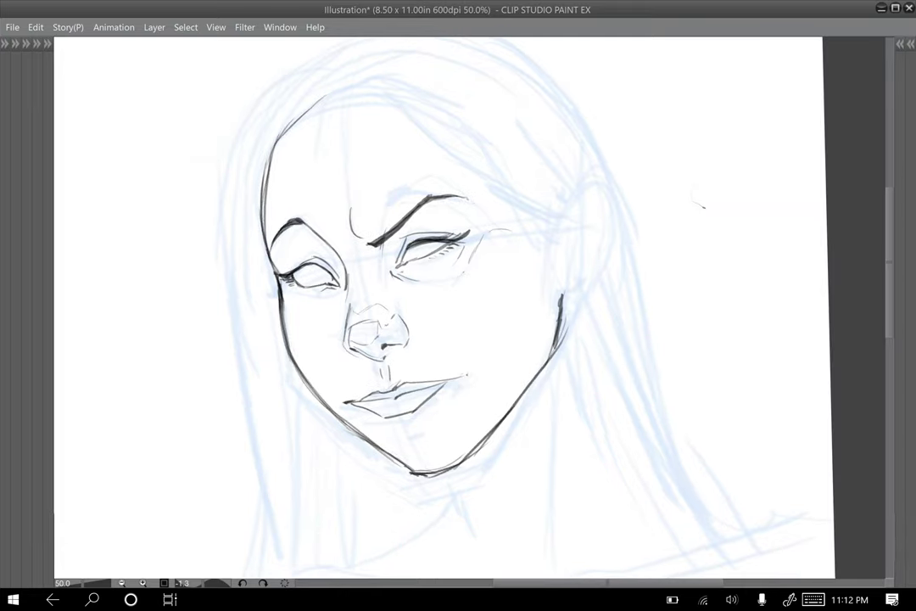
Step: Draw the hairline sweeping from the upper forehead back toward the ear, ending in the short front edge of the ear
left_click_drag(415, 124, 512, 194)
left_click_drag(435, 142, 545, 214)
left_click_drag(479, 177, 555, 222)
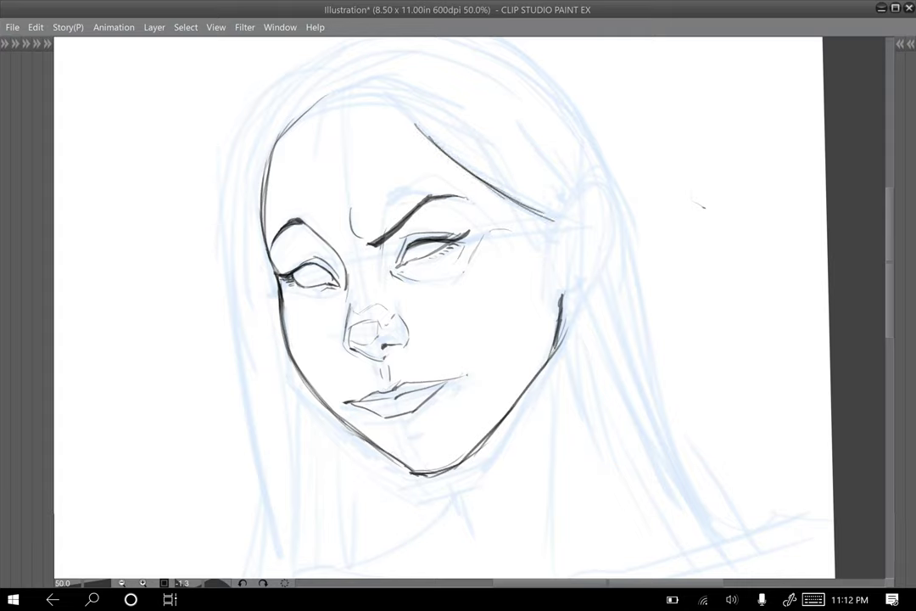
left_click_drag(494, 197, 551, 226)
left_click_drag(517, 212, 549, 233)
left_click_drag(598, 133, 579, 137)
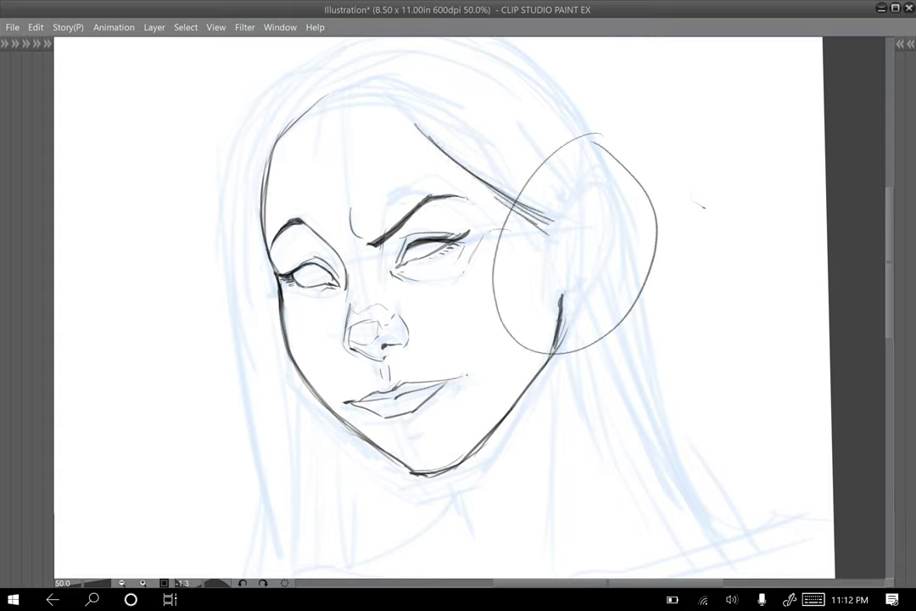
key("ctrl+z")
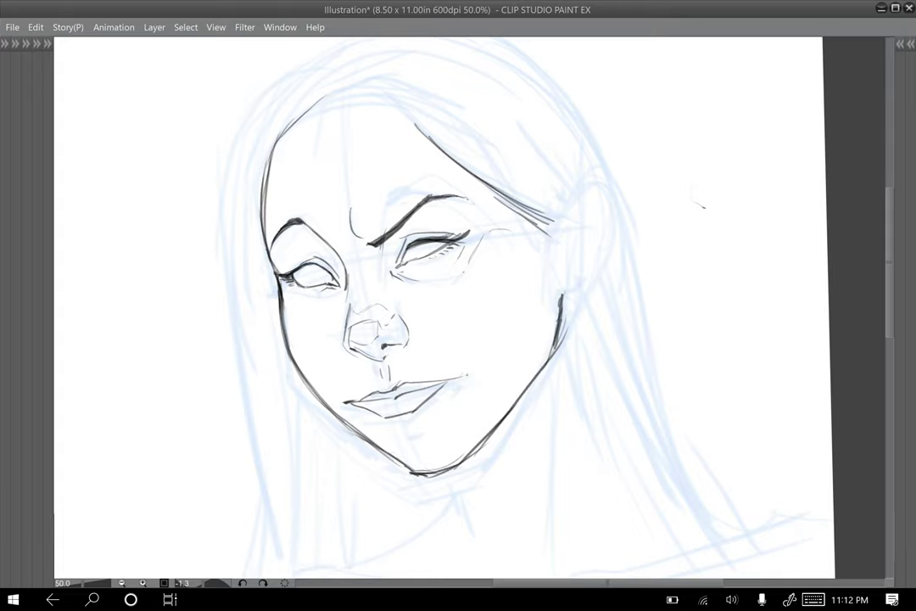
left_click_drag(566, 199, 546, 232)
mouse_move(547, 230)
left_mouse_down()
mouse_move(609, 147)
mouse_move(611, 201)
left_mouse_up()
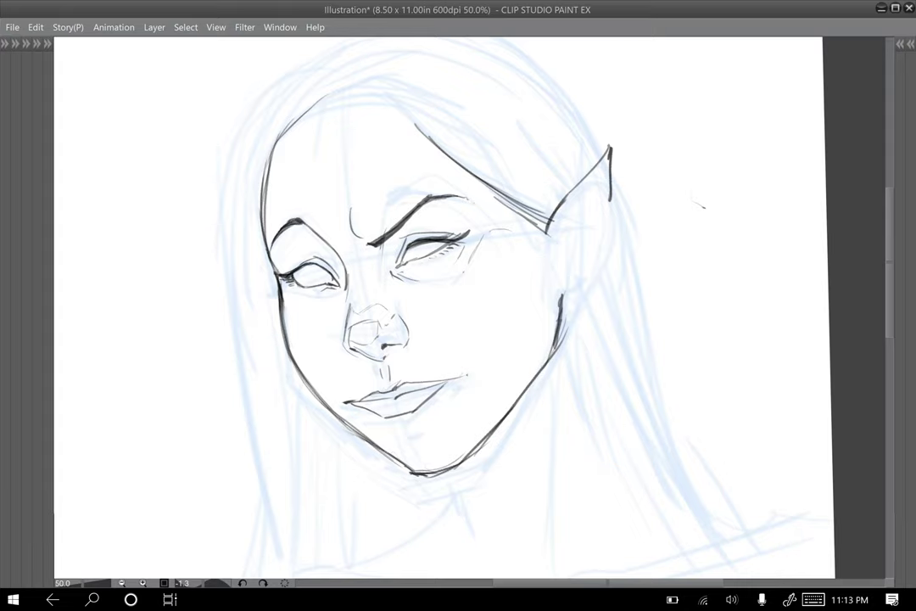
mouse_move(608, 151)
left_mouse_down()
mouse_move(609, 139)
mouse_move(609, 200)
left_mouse_up()
mouse_move(597, 167)
left_mouse_down()
mouse_move(570, 184)
mouse_move(597, 165)
left_mouse_up()
Step: Examine the pointed ear in the coloured reference image of the red-haired character
key("Tab")
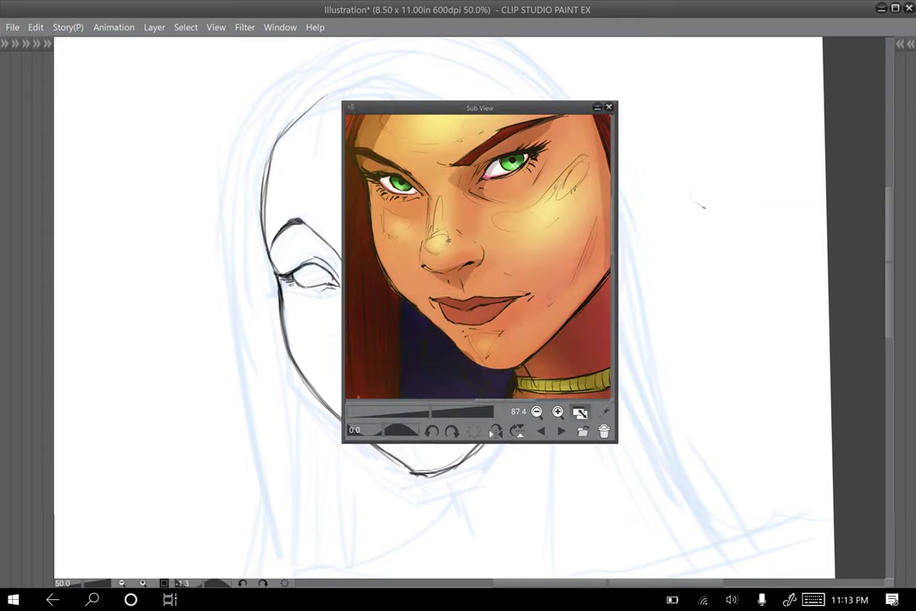
left_click_drag(547, 199, 411, 317)
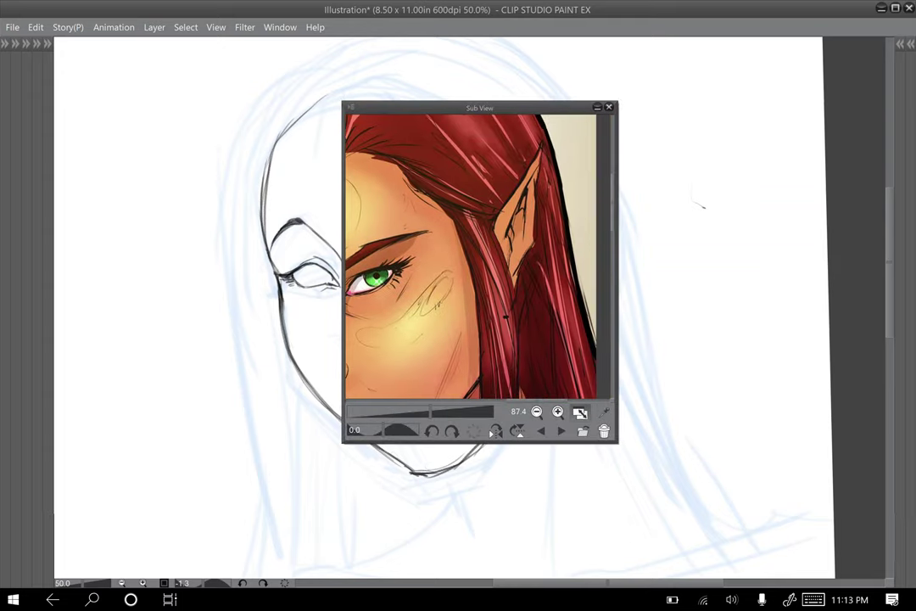
key("F8")
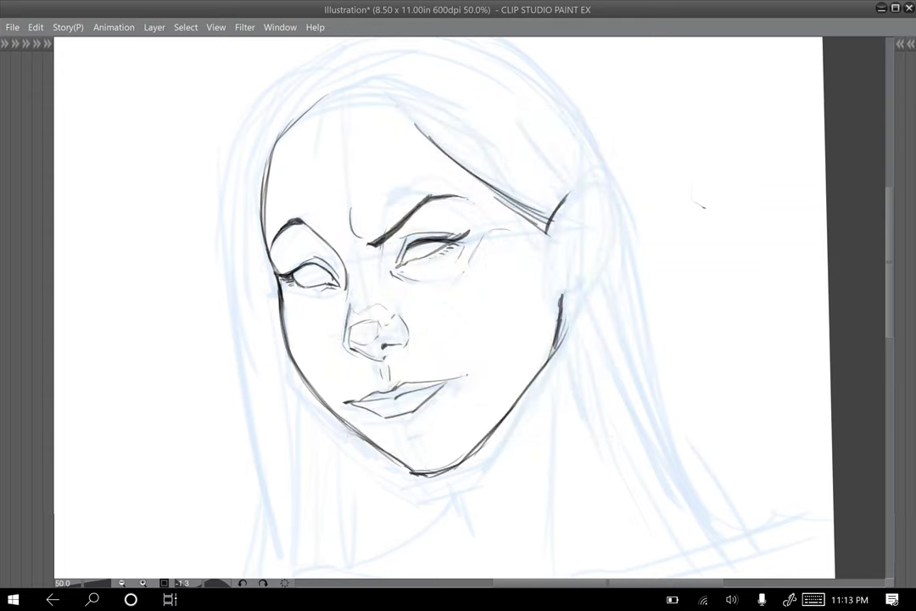
Step: Outline a long pointed elf ear from the hairline to the jaw, with a tall tip, front fold and small lobe
left_click_drag(564, 201, 587, 169)
left_click_drag(563, 250, 592, 167)
left_click_drag(570, 226, 572, 276)
mouse_move(586, 191)
left_mouse_down()
mouse_move(569, 226)
mouse_move(614, 129)
left_mouse_up()
left_click_drag(591, 174, 615, 128)
mouse_move(615, 127)
left_mouse_down()
mouse_move(608, 235)
mouse_move(591, 287)
mouse_move(563, 303)
left_mouse_up()
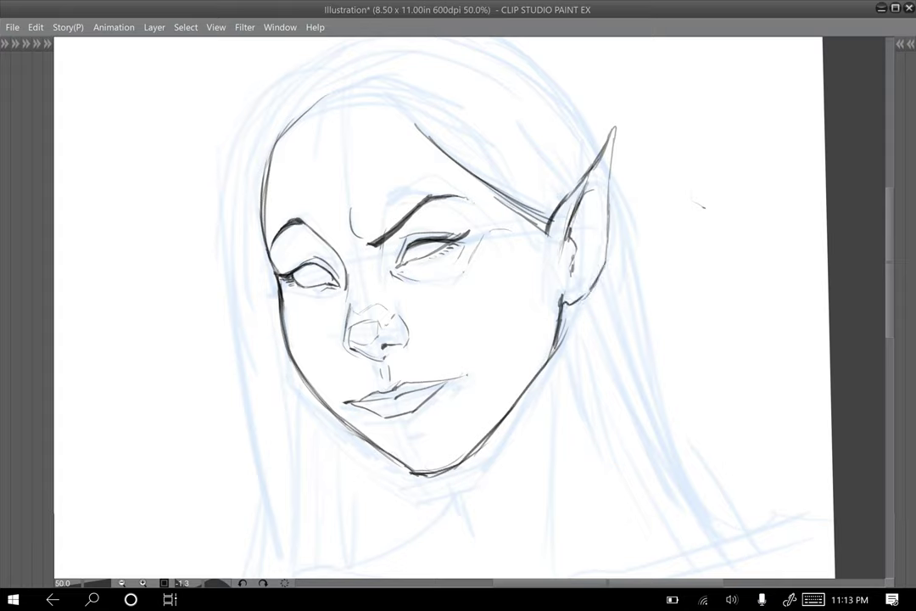
Step: Add the inner folds and hollow of the pointed ear and darken its back edge
left_click_drag(579, 202, 603, 159)
mouse_move(585, 188)
left_mouse_down()
mouse_move(608, 151)
mouse_move(572, 265)
left_mouse_up()
mouse_move(575, 232)
left_mouse_down()
mouse_move(577, 257)
mouse_move(574, 218)
mouse_move(594, 253)
mouse_move(574, 279)
mouse_move(592, 262)
left_mouse_up()
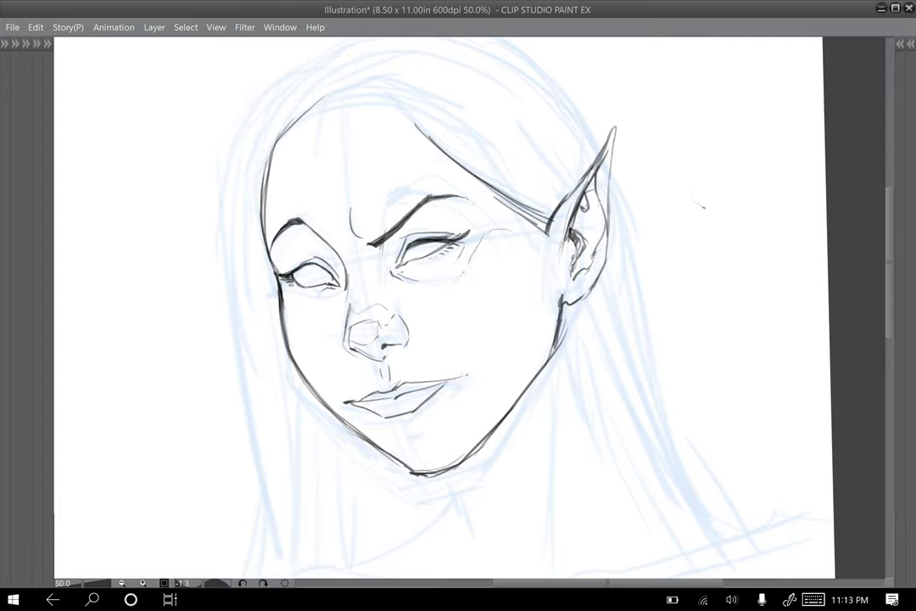
left_click_drag(612, 150, 607, 220)
left_click_drag(613, 145, 607, 243)
left_click_drag(607, 204, 595, 283)
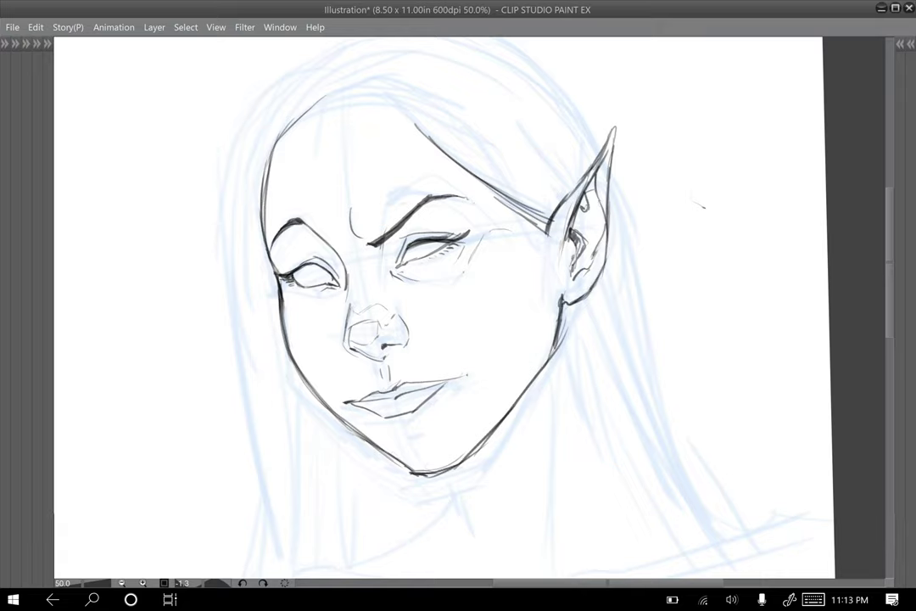
key("ctrl+minus")
key("ctrl+plus")
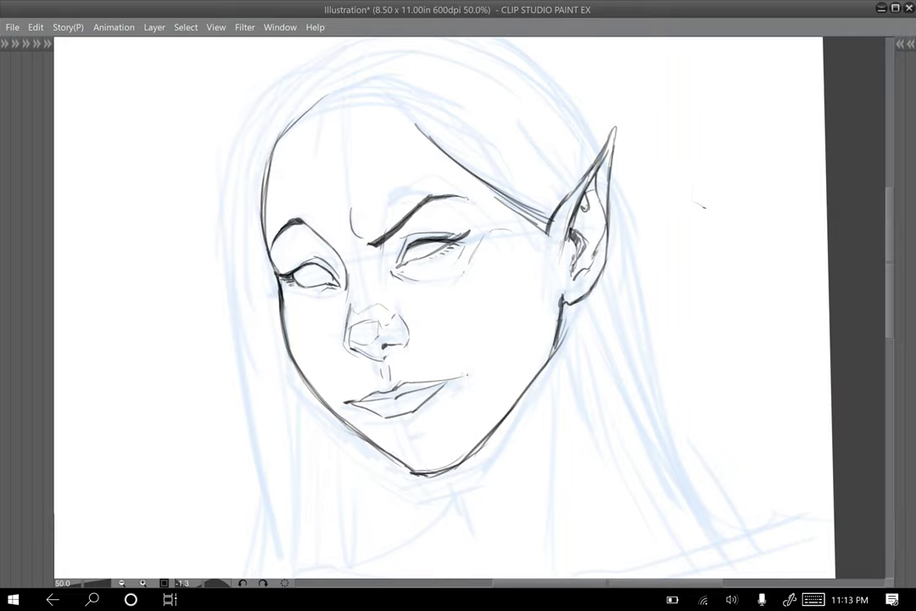
Step: Sketch an enlarged ear study beside the head with inner folds, an outer rim and a lobe
mouse_move(685, 174)
left_mouse_down()
mouse_move(717, 164)
mouse_move(695, 263)
left_mouse_up()
mouse_move(736, 157)
left_mouse_down()
mouse_move(734, 229)
mouse_move(706, 269)
mouse_move(738, 154)
mouse_move(669, 201)
mouse_move(666, 278)
left_mouse_up()
left_click_drag(664, 158, 756, 103)
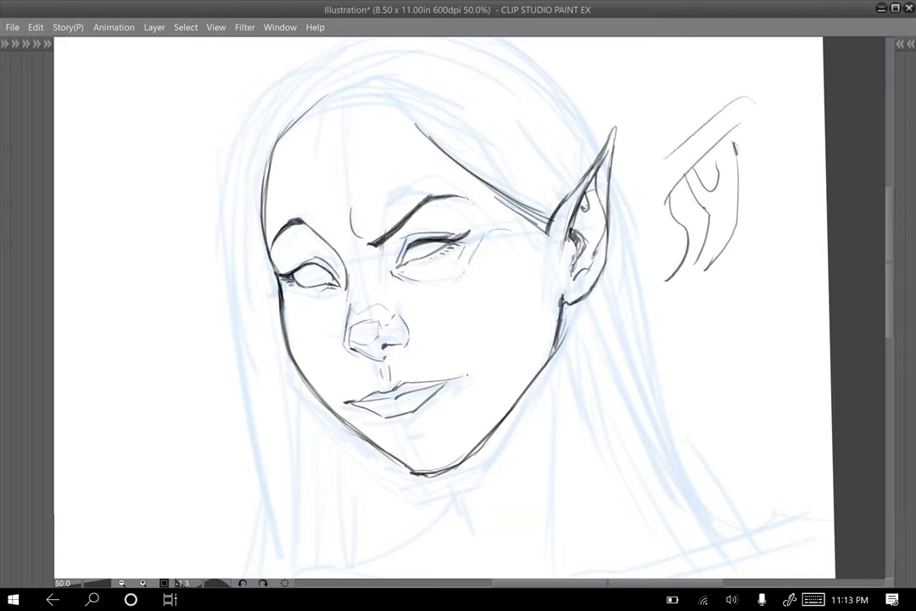
left_click_drag(650, 159, 730, 105)
mouse_move(730, 104)
left_mouse_down()
mouse_move(747, 162)
mouse_move(734, 250)
mouse_move(714, 294)
left_mouse_up()
left_click_drag(693, 164, 718, 179)
key("ctrl+z")
left_click_drag(718, 142, 721, 154)
mouse_move(704, 252)
left_mouse_down()
mouse_move(694, 266)
mouse_move(707, 272)
mouse_move(703, 292)
mouse_move(710, 271)
mouse_move(664, 327)
mouse_move(654, 314)
left_mouse_up()
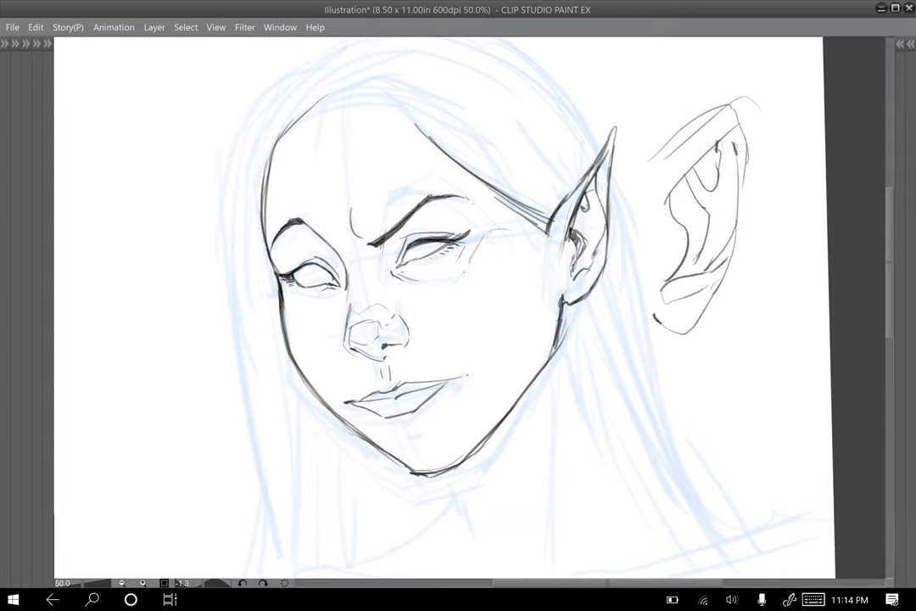
Step: Strengthen the outer rim and top edge of the ear study beside the head
mouse_move(651, 168)
left_mouse_down()
mouse_move(730, 105)
mouse_move(737, 221)
mouse_move(712, 263)
left_mouse_up()
left_click_drag(745, 170, 712, 266)
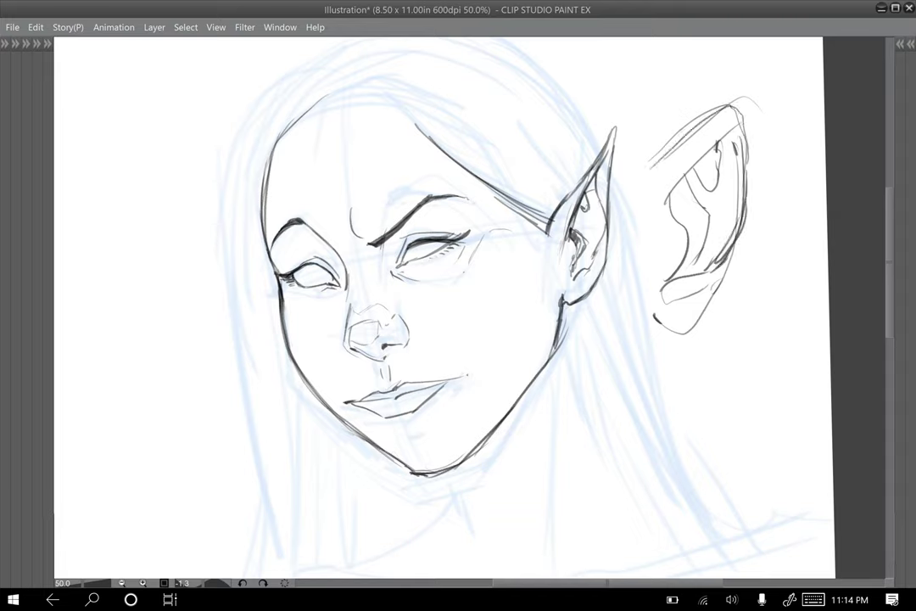
left_click_drag(743, 115, 738, 125)
mouse_move(648, 149)
left_mouse_down()
mouse_move(701, 113)
mouse_move(745, 136)
mouse_move(747, 158)
left_mouse_up()
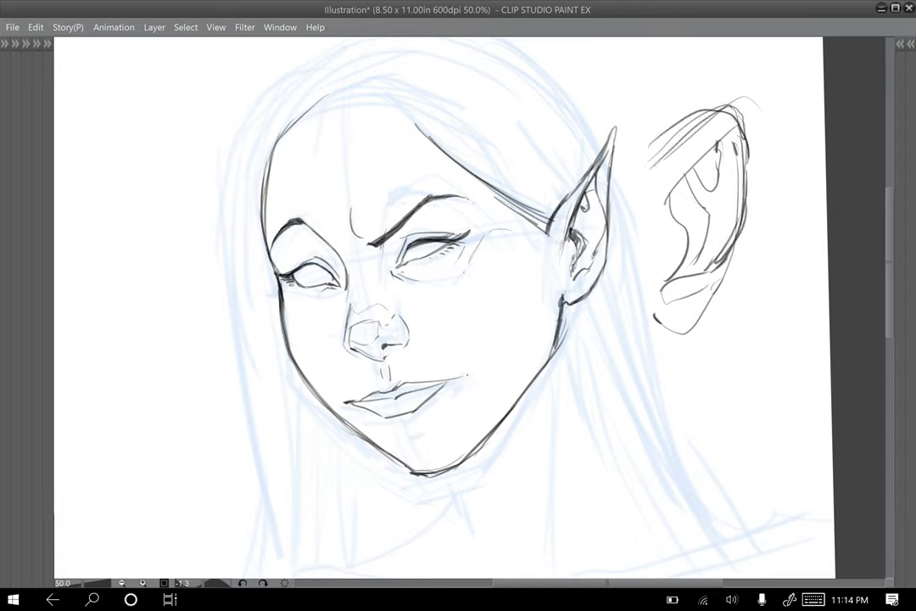
Step: Undo all the strokes of the ear study beside the head
key("ctrl+z")
key("ctrl+z")
key("ctrl+z")
key("ctrl+z")
key("ctrl+z")
key("ctrl+z")
key("ctrl+z")
key("ctrl+z")
key("ctrl+z")
key("ctrl+z")
key("ctrl+z")
key("ctrl+z")
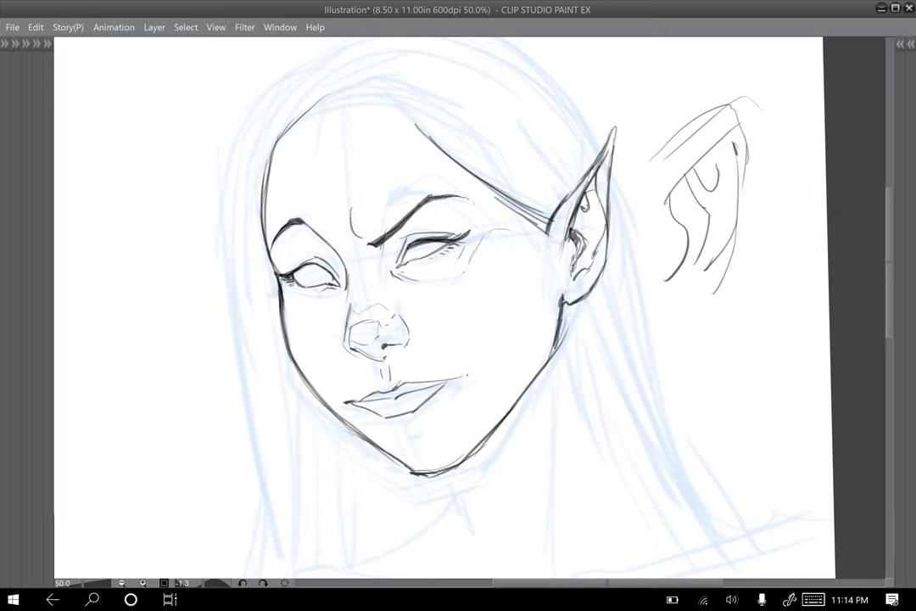
key("ctrl+z")
key("ctrl+z")
key("ctrl+z")
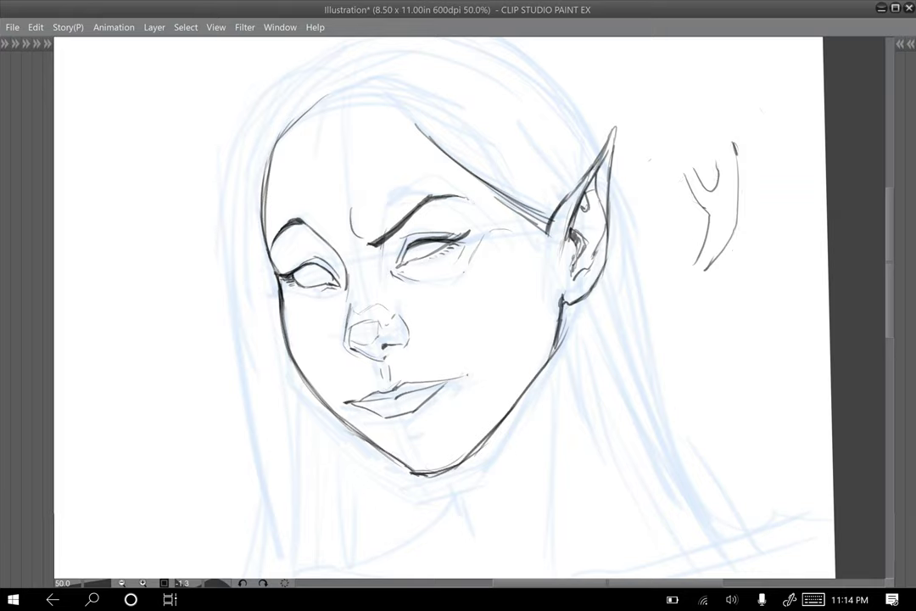
key("ctrl+z")
key("ctrl+z")
key("ctrl+z")
key("ctrl+z")
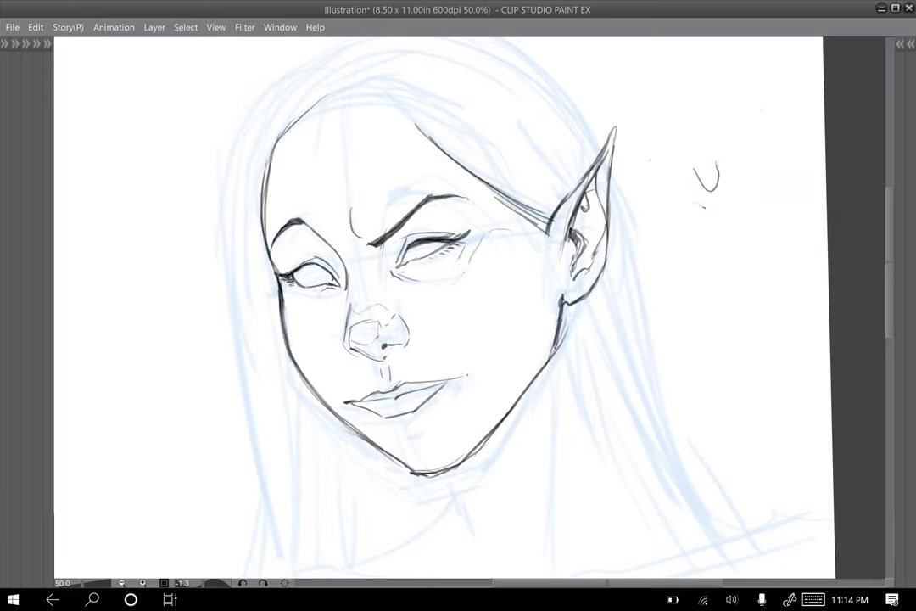
key("ctrl+z")
key("ctrl+z")
key("ctrl+z")
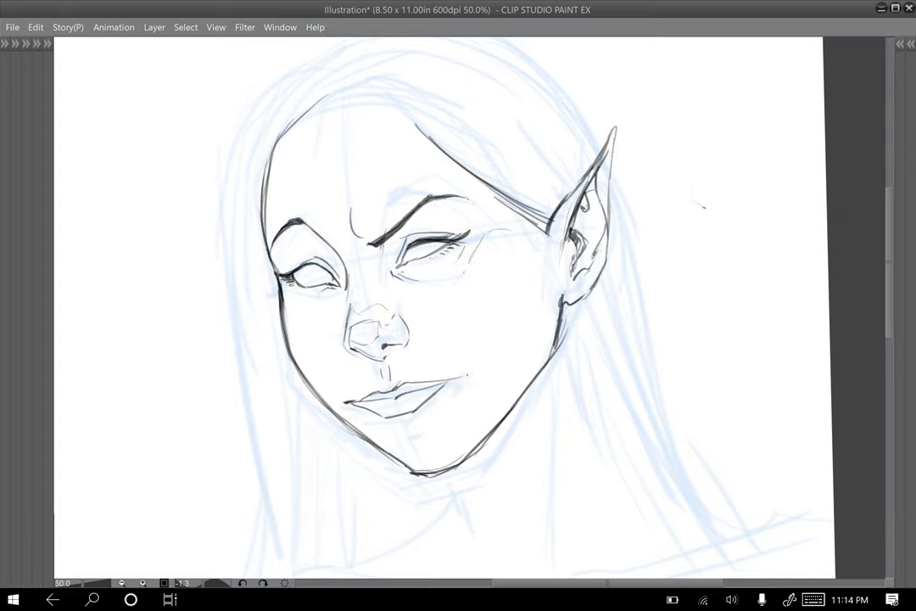
key("ctrl+y")
Step: Draw a thin lock of hair falling from the temple in front of the ear, past the jaw to the neck
mouse_move(699, 203)
left_mouse_down()
mouse_move(691, 198)
mouse_move(705, 198)
left_mouse_up()
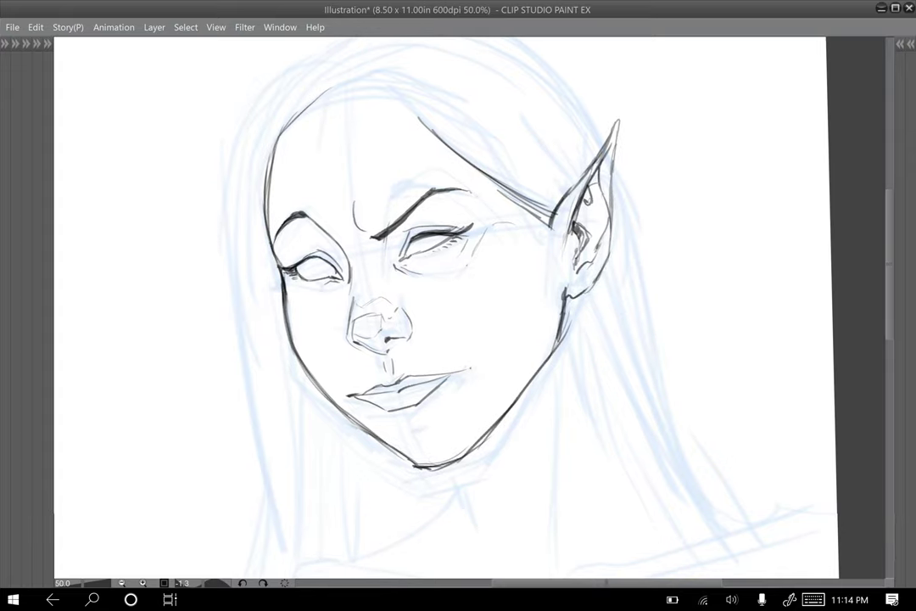
left_click_drag(502, 183, 544, 232)
left_click_drag(490, 178, 542, 234)
left_click_drag(504, 199, 539, 235)
left_click_drag(491, 179, 528, 242)
left_click_drag(507, 201, 546, 273)
mouse_move(509, 203)
left_mouse_down()
mouse_move(524, 229)
mouse_move(551, 553)
mouse_move(561, 322)
mouse_move(563, 408)
left_mouse_up()
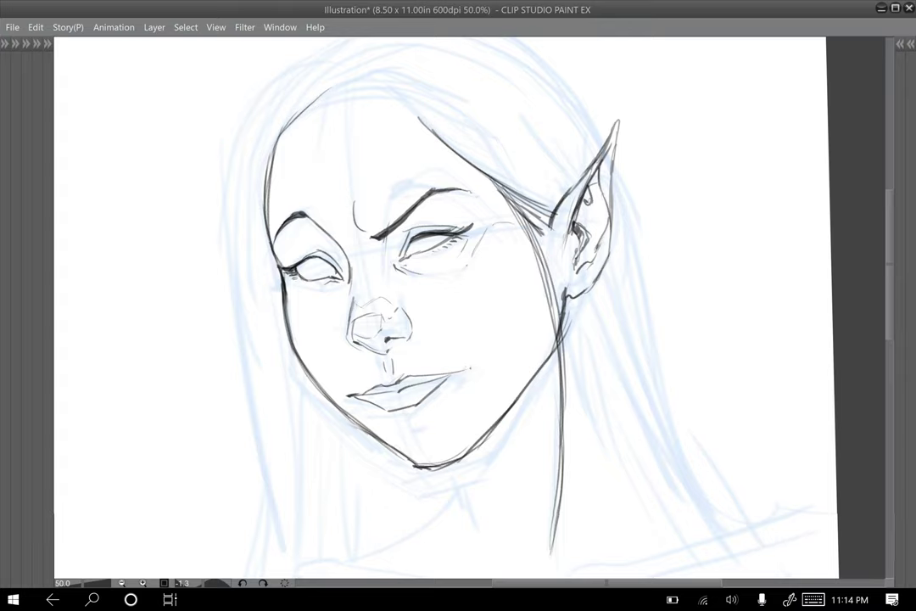
left_click_drag(537, 219, 564, 363)
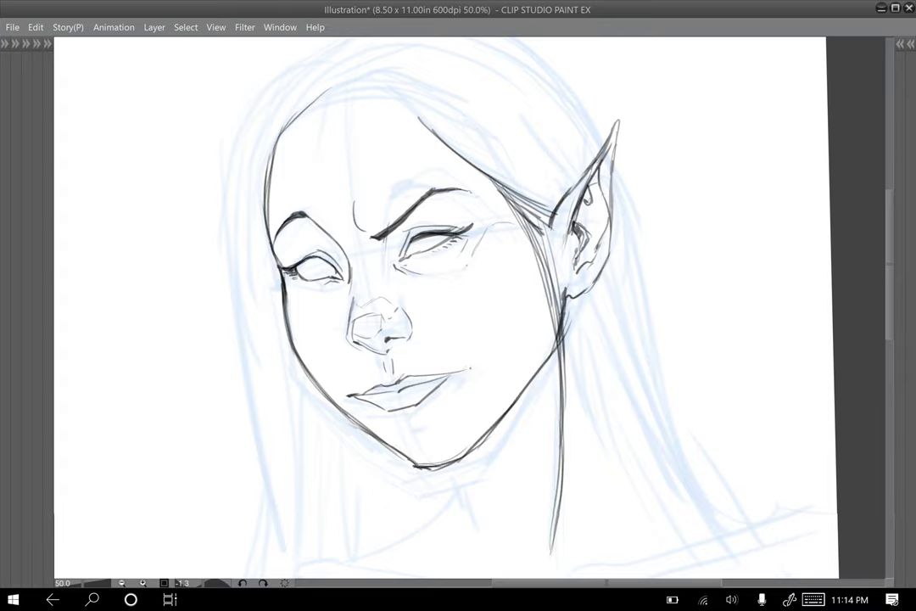
Step: Try out long straight bangs over one side of the forehead on a new layer and remove them
scroll(564, 373, "down", 1)
left_click_drag(543, 373, 545, 341)
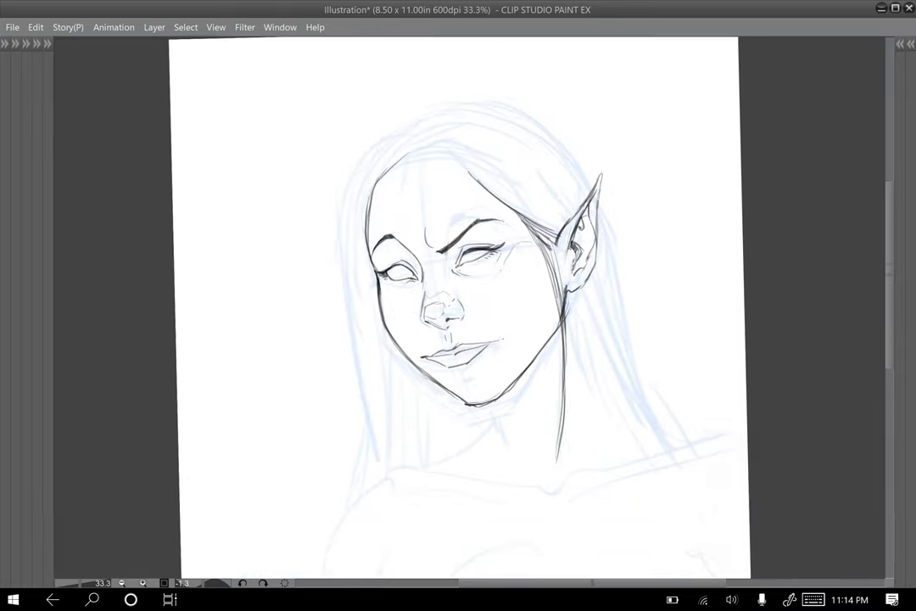
left_click_drag(593, 374, 590, 379)
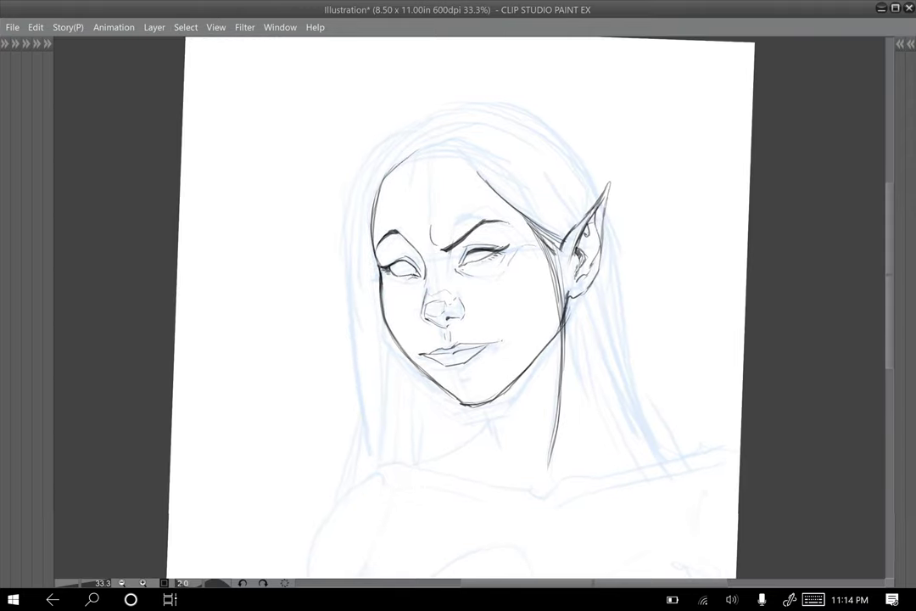
left_click(910, 44)
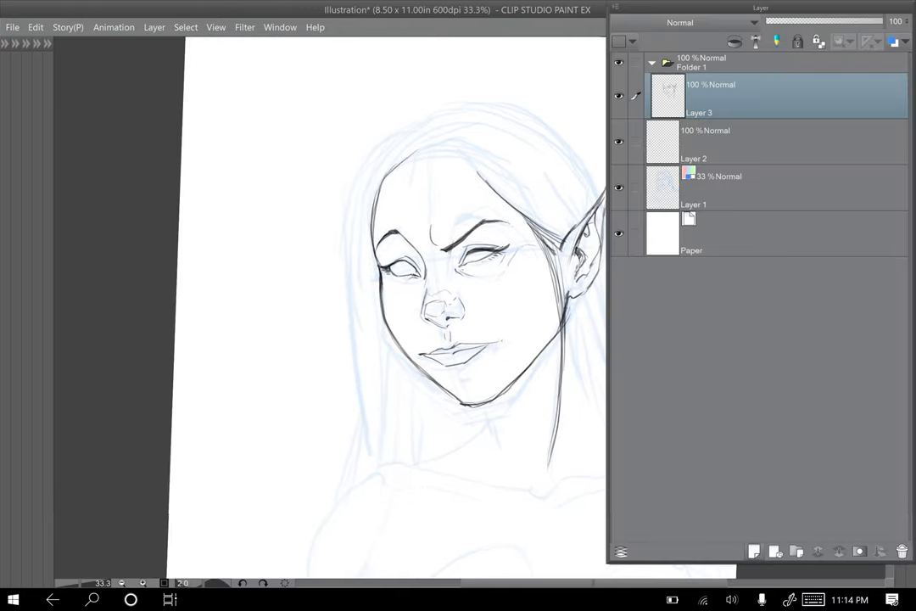
key("ctrl+shift+n")
key("Tab")
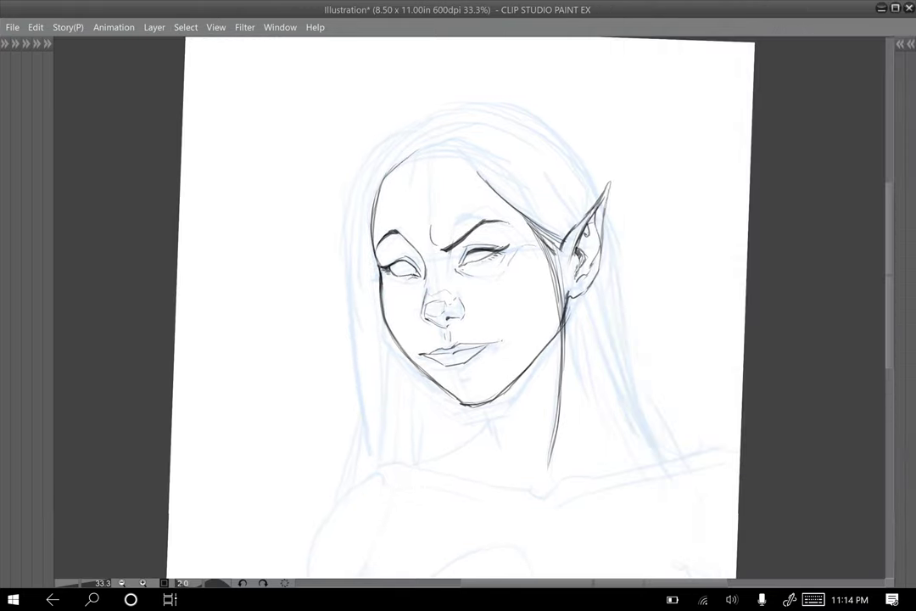
mouse_move(407, 140)
left_mouse_down()
mouse_move(360, 238)
mouse_move(376, 176)
mouse_move(380, 284)
mouse_move(398, 282)
left_mouse_up()
mouse_move(414, 142)
left_mouse_down()
mouse_move(409, 220)
mouse_move(425, 253)
left_mouse_up()
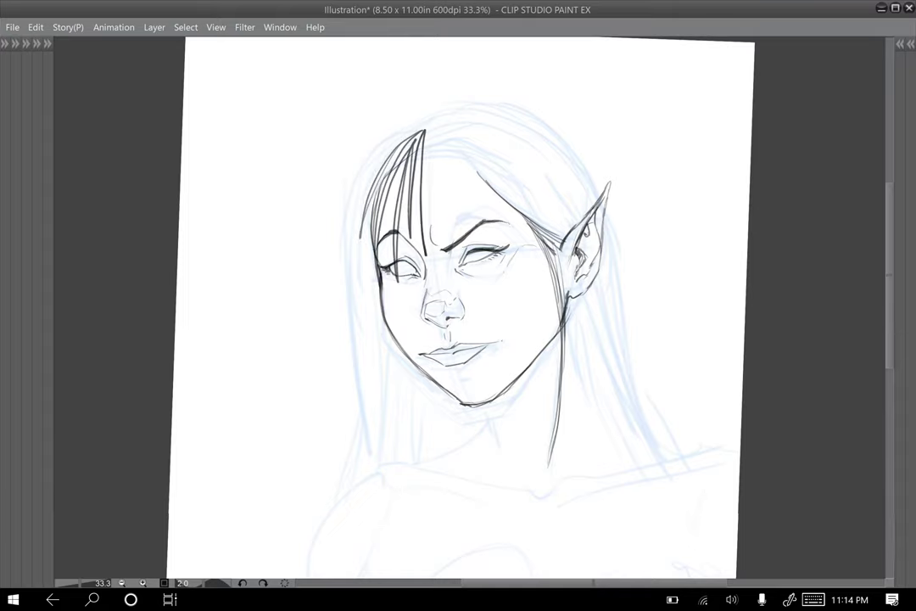
key("F7")
left_click(548, 244)
mouse_move(420, 222)
left_mouse_down()
mouse_move(425, 252)
mouse_move(419, 223)
mouse_move(410, 227)
mouse_move(400, 281)
mouse_move(393, 217)
mouse_move(393, 252)
mouse_move(371, 260)
mouse_move(369, 184)
mouse_move(354, 229)
mouse_move(381, 178)
mouse_move(411, 153)
mouse_move(395, 215)
mouse_move(420, 190)
mouse_move(420, 208)
mouse_move(425, 137)
left_mouse_up()
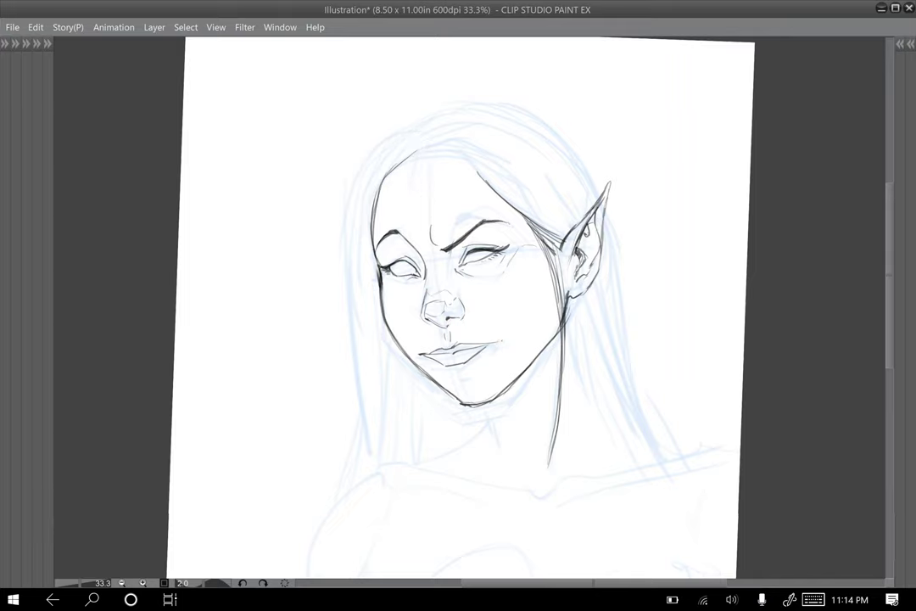
Step: Draw the hair parting above the forehead, the hairline leading from it and the outer curve of the crown
left_click_drag(379, 174, 507, 105)
left_click_drag(454, 140, 489, 117)
left_click_drag(407, 156, 452, 140)
mouse_move(502, 106)
left_mouse_down()
mouse_move(443, 112)
mouse_move(357, 164)
left_mouse_up()
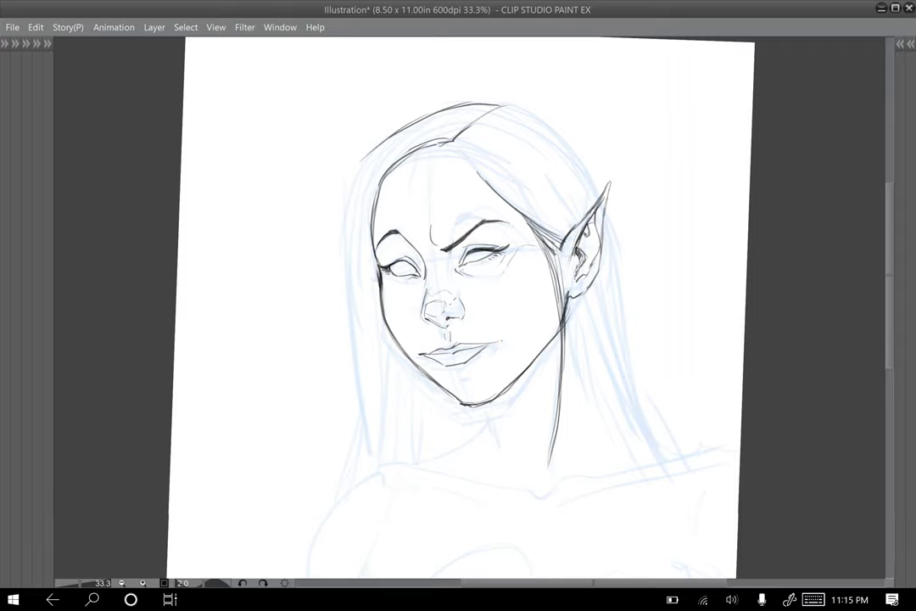
mouse_move(453, 138)
left_mouse_down()
mouse_move(394, 133)
mouse_move(356, 166)
mouse_move(451, 139)
left_mouse_up()
Step: Draw hair strands curving from the parting down the far side of the head, beside the raised brow
left_click_drag(379, 151, 346, 217)
left_click_drag(429, 144, 363, 218)
mouse_move(406, 156)
left_mouse_down()
mouse_move(355, 228)
mouse_move(351, 298)
left_mouse_up()
mouse_move(370, 158)
left_mouse_down()
mouse_move(353, 189)
mouse_move(351, 293)
left_mouse_up()
left_click_drag(356, 204, 359, 371)
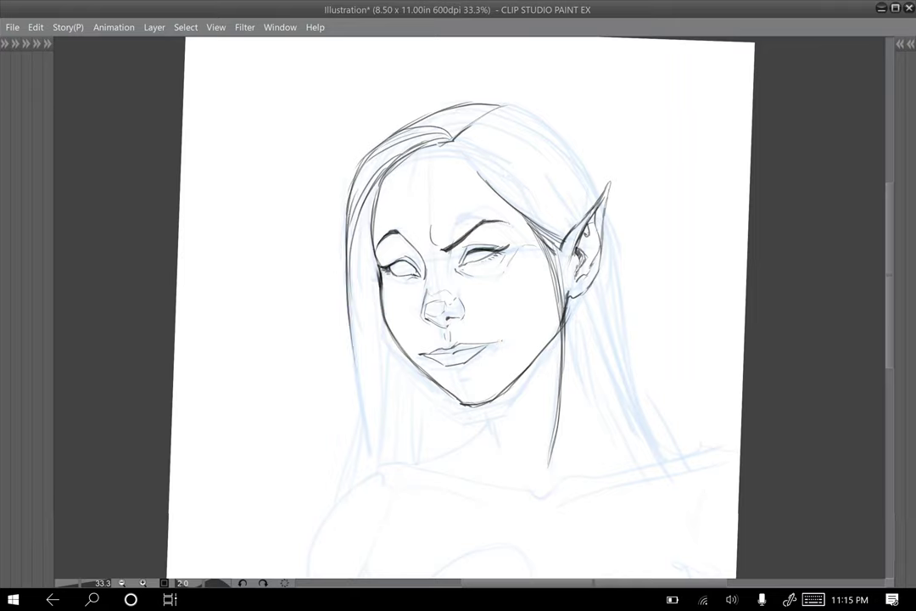
Step: Extend the far-side hair with long tapering strands beside the cheek, behind the jaw and down to the shoulder
left_click_drag(352, 270, 375, 456)
left_click_drag(378, 288, 376, 343)
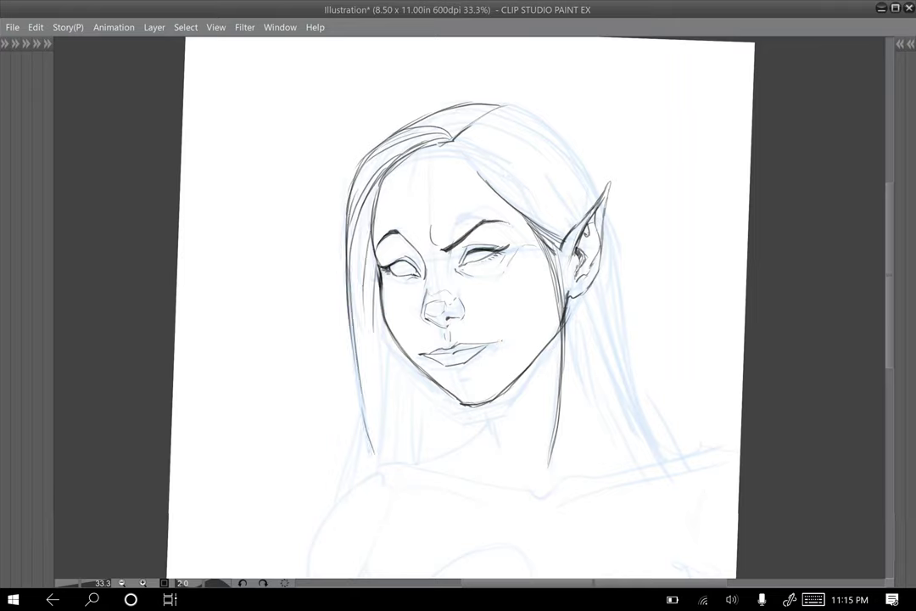
mouse_move(379, 305)
left_mouse_down()
mouse_move(375, 413)
mouse_move(374, 399)
left_mouse_up()
left_click_drag(392, 346, 399, 449)
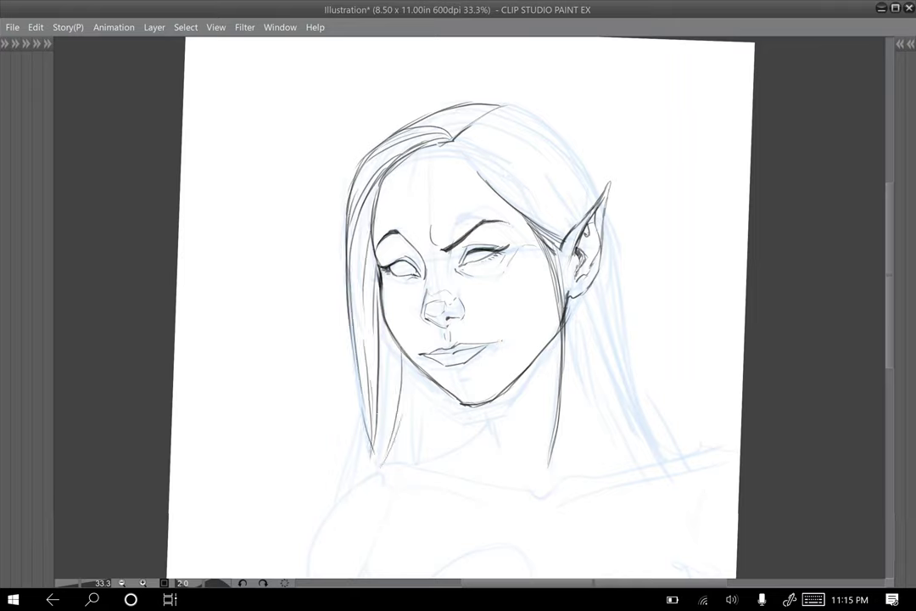
mouse_move(413, 366)
left_mouse_down()
mouse_move(397, 452)
mouse_move(433, 453)
left_mouse_up()
left_click_drag(443, 386, 433, 459)
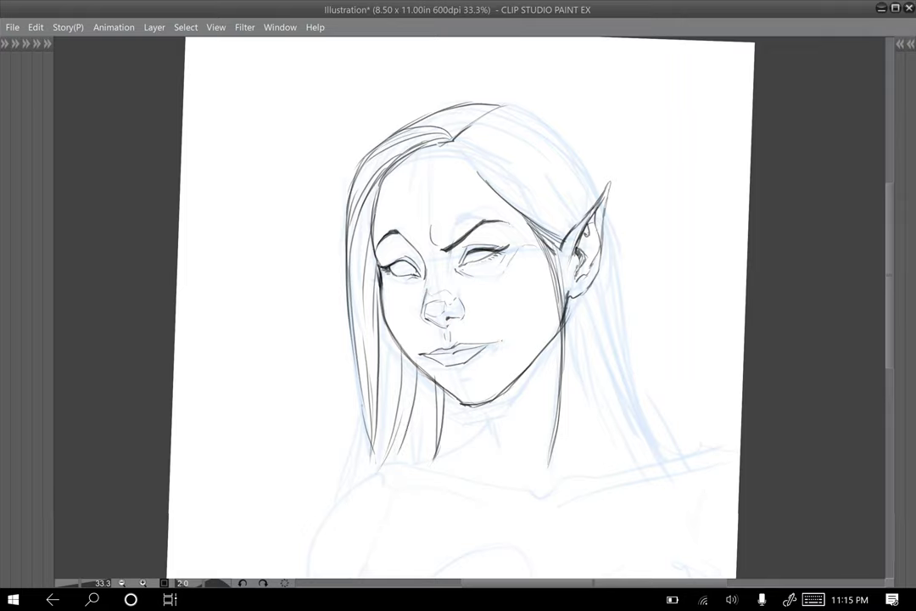
left_click_drag(361, 378, 352, 441)
left_click_drag(359, 399, 346, 494)
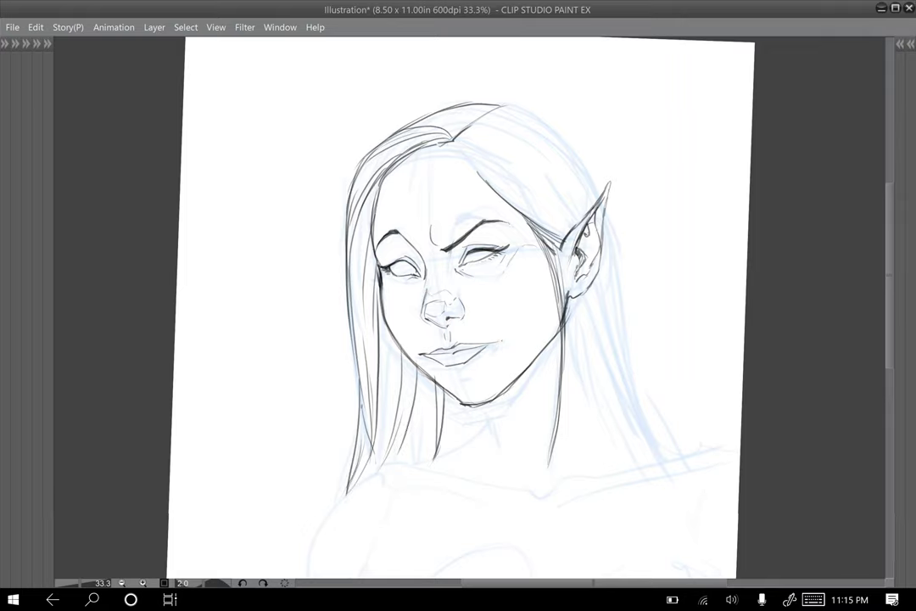
Step: Draw the ear-side hairline from the parting and long strands sweeping back over the crown toward the pointed ear
mouse_move(384, 179)
left_mouse_down()
mouse_move(421, 151)
mouse_move(452, 144)
mouse_move(495, 189)
left_mouse_up()
mouse_move(465, 134)
left_mouse_down()
mouse_move(536, 180)
mouse_move(571, 225)
left_mouse_up()
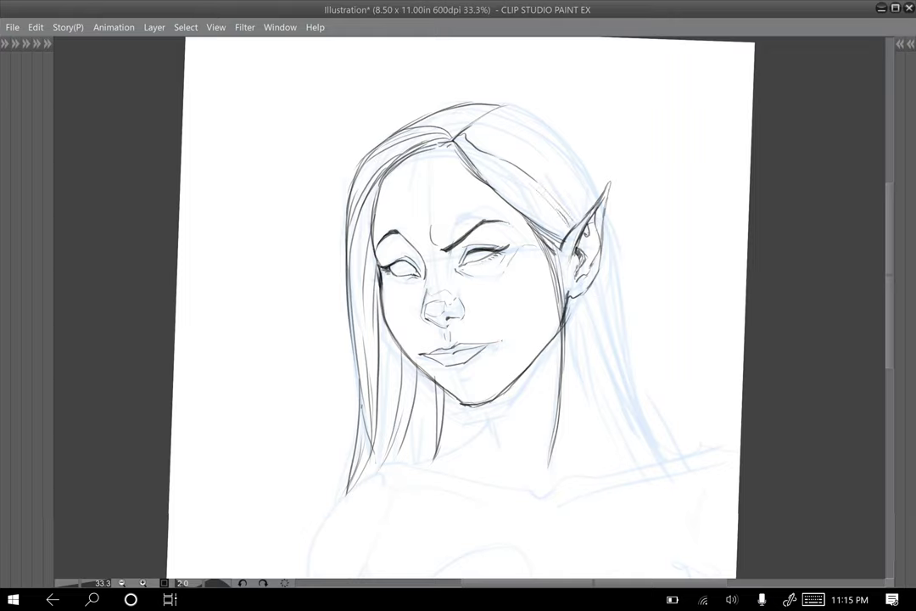
left_click_drag(544, 151, 587, 212)
left_click_drag(483, 103, 512, 106)
Step: Flip the canvas view horizontally and draw the outer contour of the hair from the crown to the ear tip
key("h")
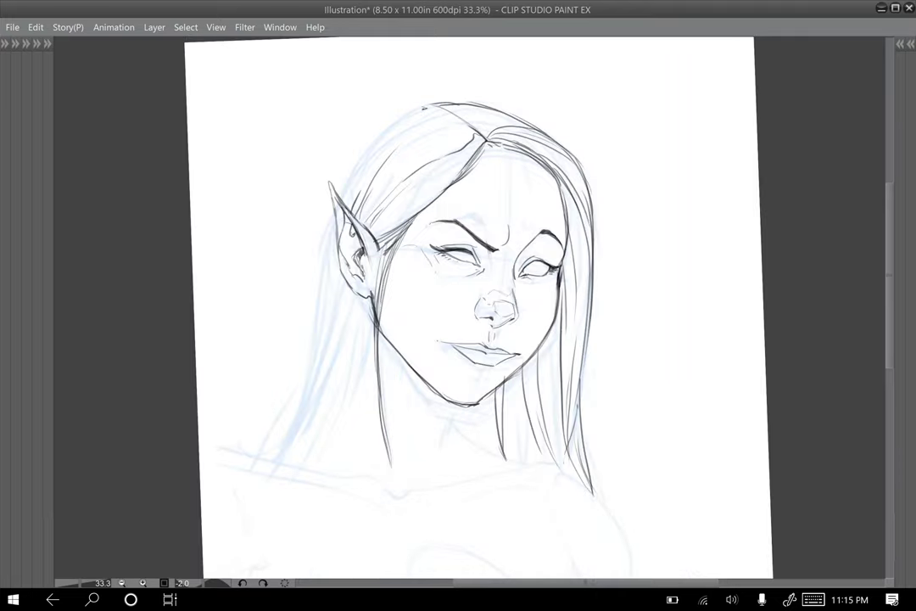
mouse_move(353, 174)
left_mouse_down()
mouse_move(395, 117)
mouse_move(421, 108)
left_mouse_up()
left_click_drag(349, 176, 409, 115)
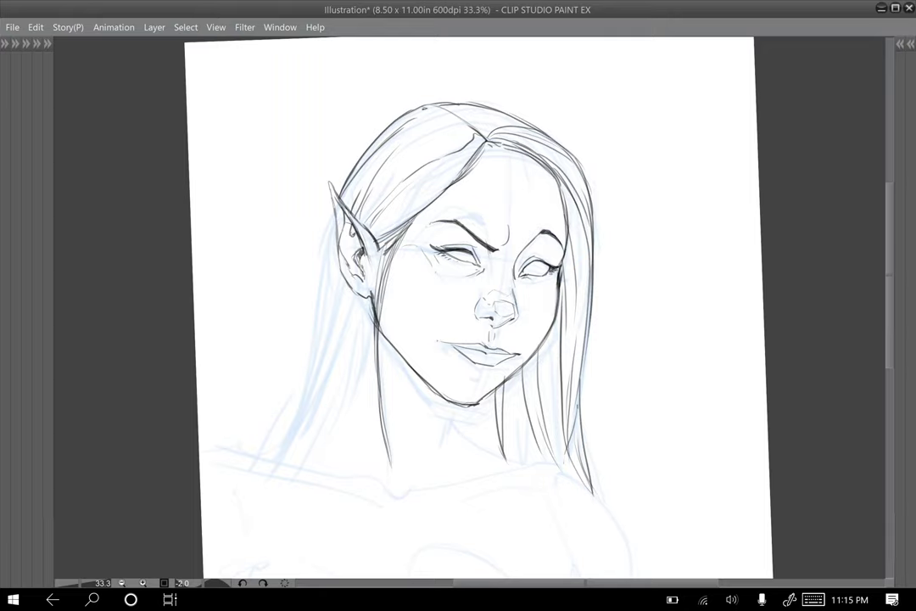
Step: Draw long tapering hair strands from behind the pointed ear down to the shoulder
mouse_move(333, 207)
left_mouse_down()
mouse_move(315, 278)
mouse_move(312, 355)
left_mouse_up()
left_click_drag(317, 285, 305, 379)
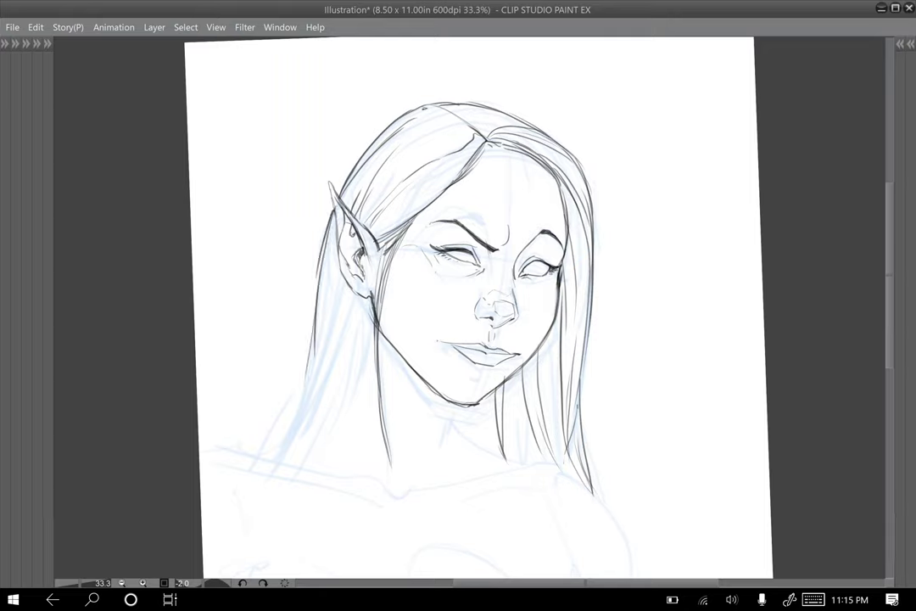
left_click_drag(336, 230, 321, 324)
left_click_drag(336, 264, 322, 324)
left_click_drag(340, 272, 296, 415)
left_click_drag(319, 328, 269, 460)
left_click_drag(349, 297, 345, 319)
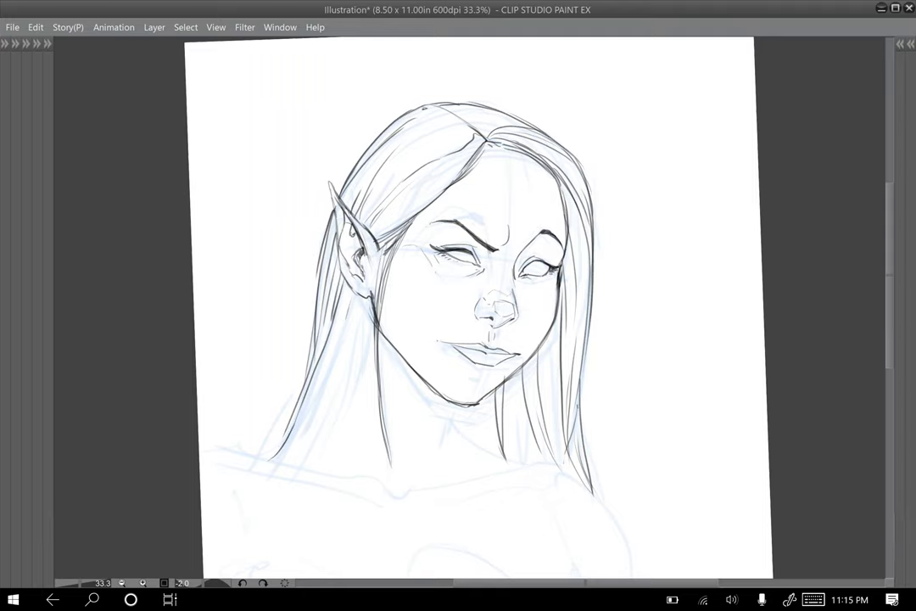
Step: Flip the view back and fill in the inner strands falling from below the earlobe to the shoulder
key("h")
mouse_move(583, 299)
left_mouse_down()
mouse_move(591, 360)
mouse_move(636, 442)
mouse_move(667, 460)
left_mouse_up()
left_click_drag(614, 400, 669, 460)
mouse_move(585, 328)
left_mouse_down()
mouse_move(615, 402)
mouse_move(664, 458)
left_mouse_up()
left_click_drag(604, 342, 645, 435)
left_click_drag(622, 364, 671, 458)
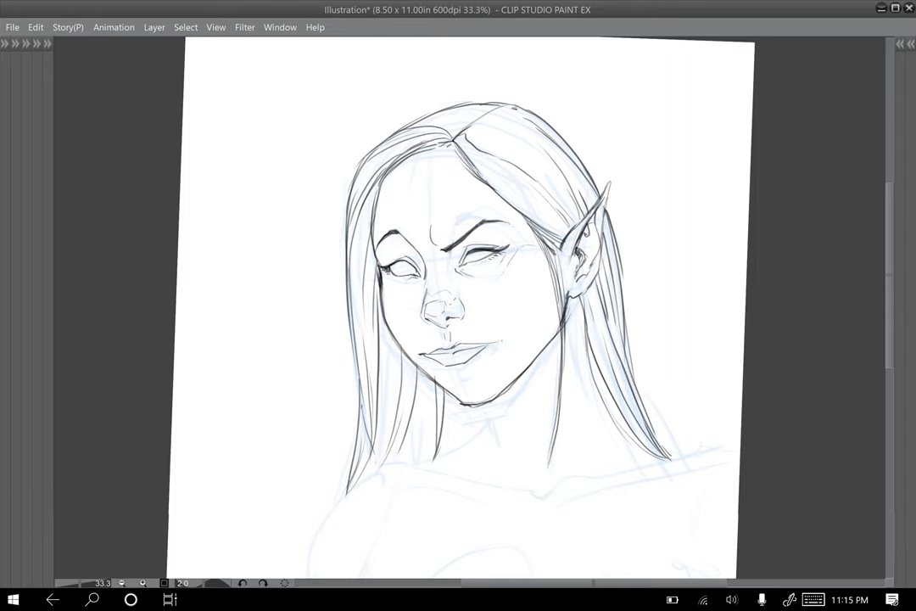
Step: Draw a short neck line below the chin and add a new raster layer above the hair layer
left_click_drag(482, 402, 485, 425)
scroll(469, 307, "down", 1)
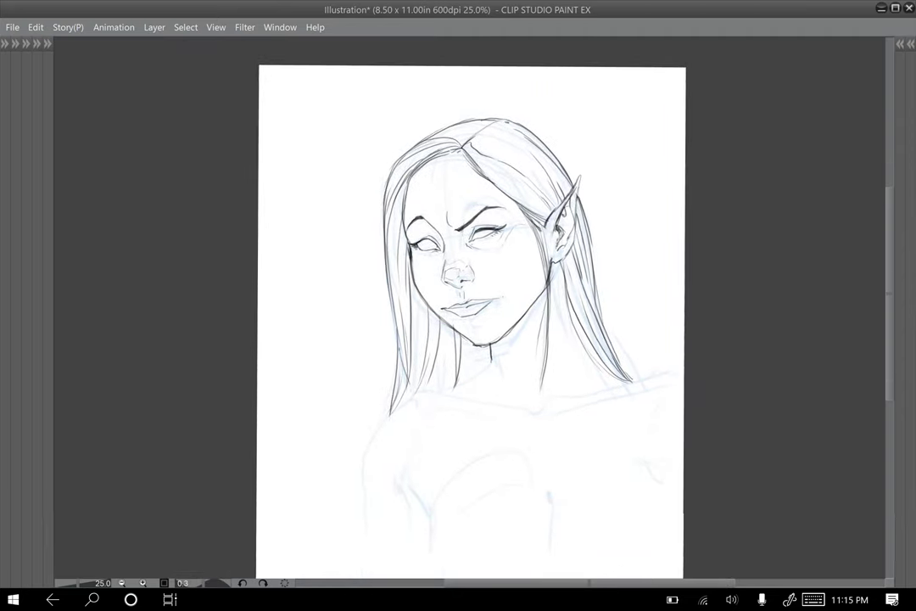
left_click(911, 44)
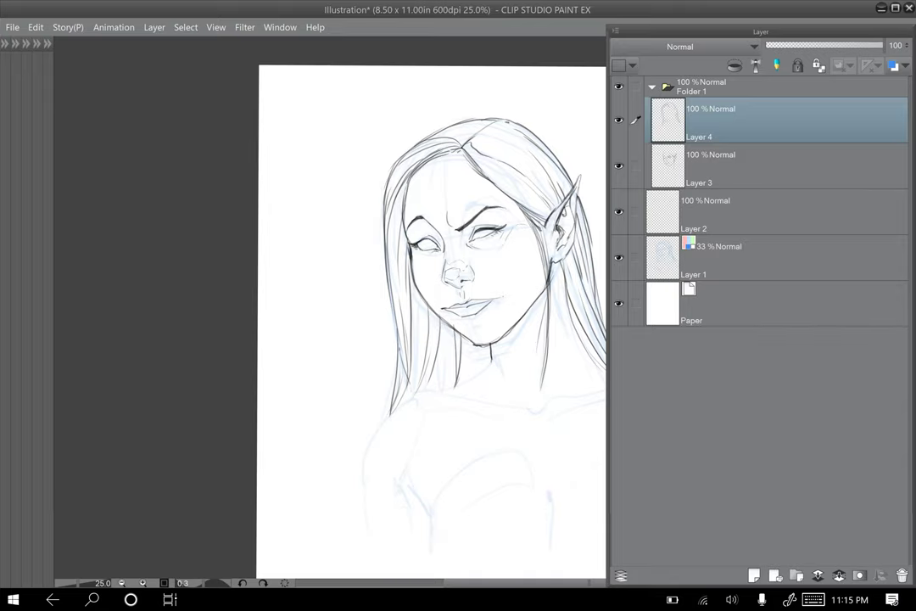
key("F7")
key("F7")
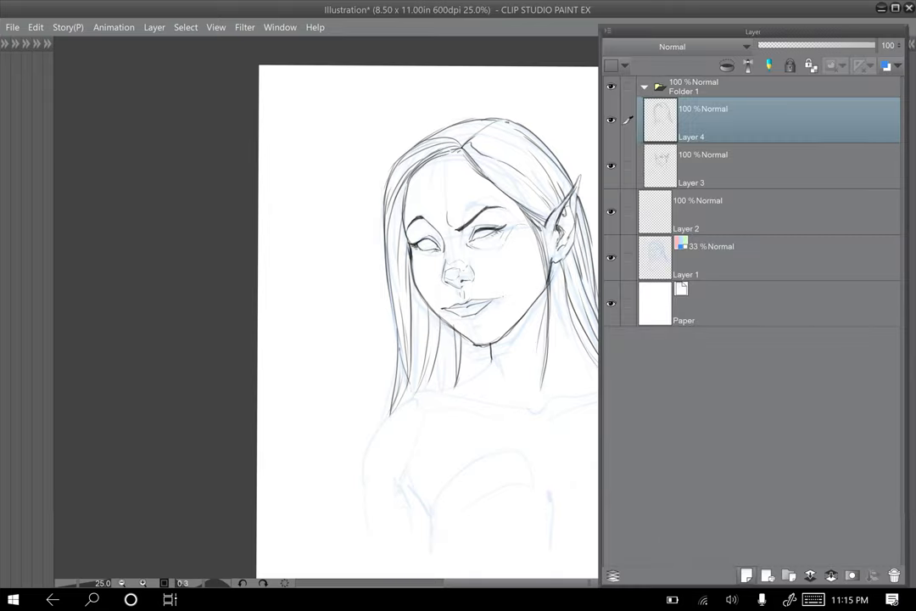
left_click(746, 575)
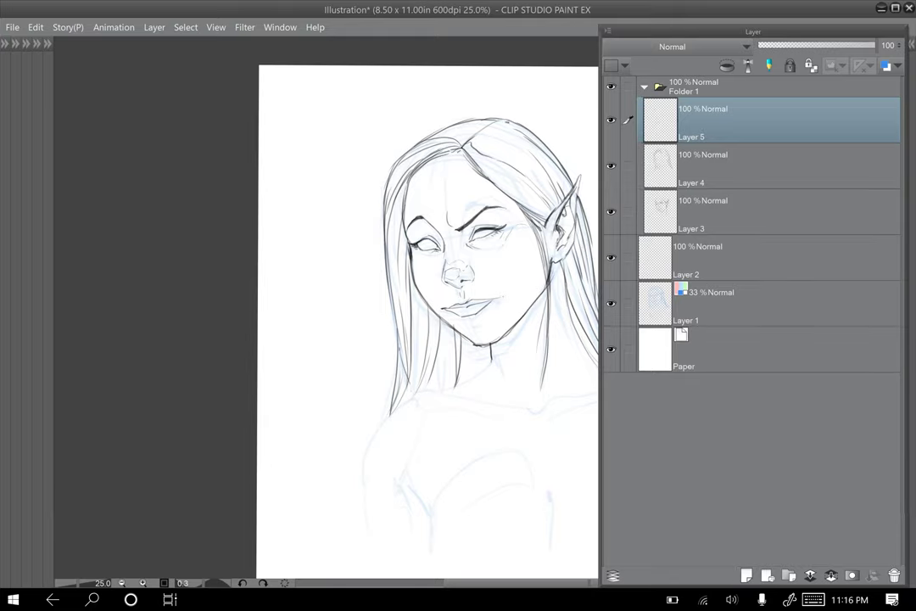
key("F7")
Step: Continue the neck line from the chin, curving it outward to the far shoulder behind the hair
scroll(462, 293, "down", 1)
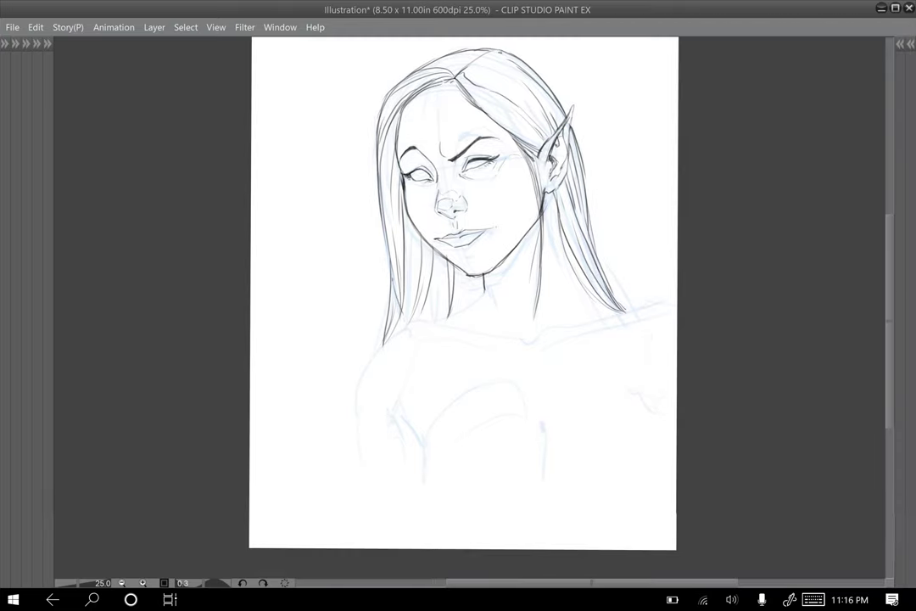
left_click_drag(484, 277, 481, 293)
mouse_move(485, 287)
left_mouse_down()
mouse_move(480, 300)
mouse_move(428, 322)
mouse_move(456, 312)
left_mouse_up()
Step: Add another raster layer for the outfit and switch to the Real Pencil (Red) 2 brush
key("F7")
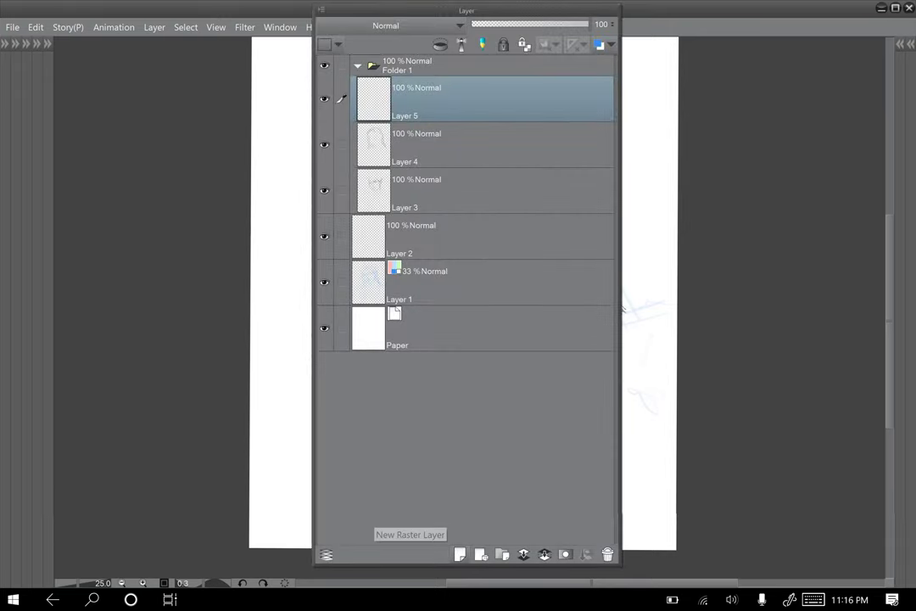
left_click(459, 553)
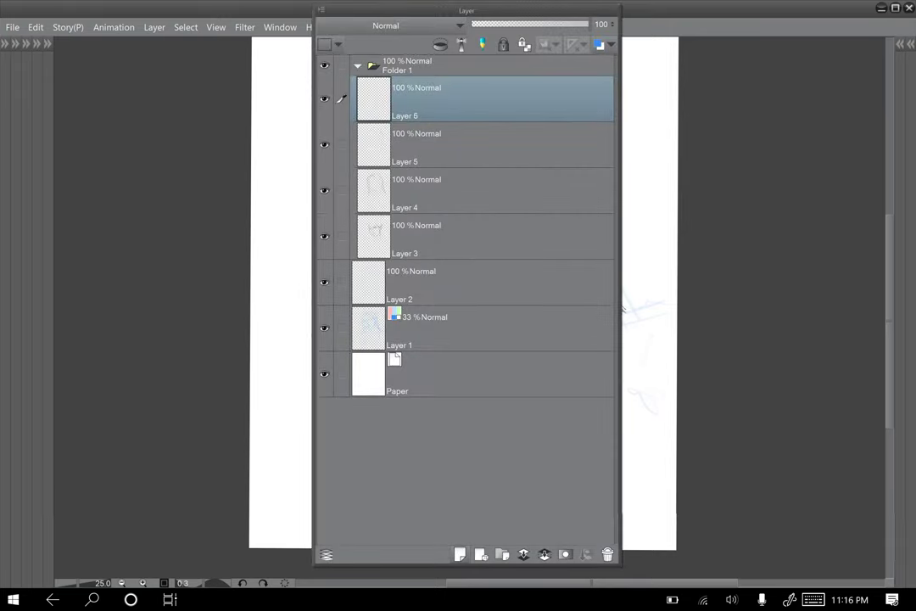
key("F7")
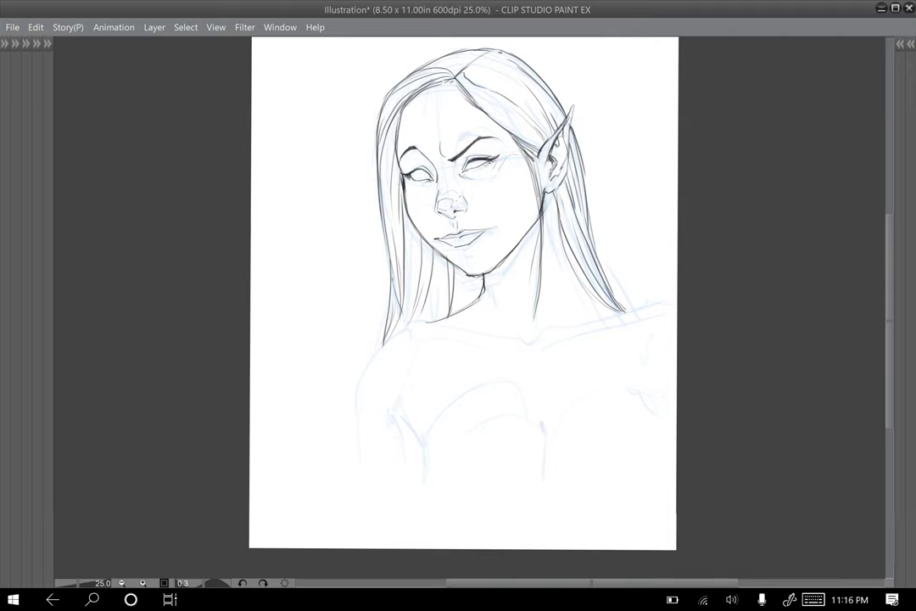
key("Tab")
left_click(36, 200)
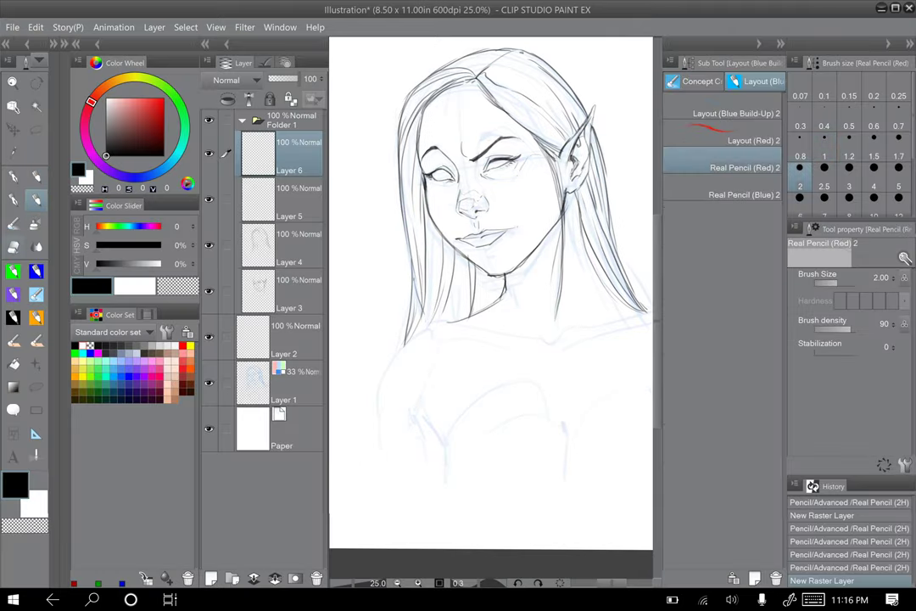
key("Tab")
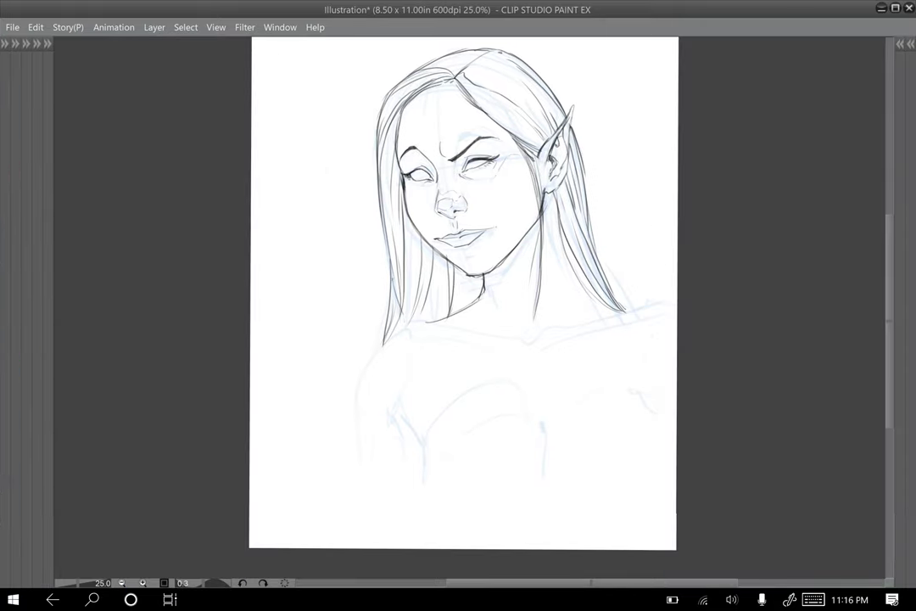
Step: Sketch a red double-lined curved band around the far shoulder after undoing a rough trial line across the chest
mouse_move(417, 397)
left_mouse_down()
mouse_move(433, 356)
mouse_move(472, 337)
mouse_move(563, 329)
mouse_move(557, 378)
mouse_move(578, 386)
mouse_move(605, 371)
mouse_move(648, 320)
mouse_move(651, 327)
mouse_move(584, 297)
left_mouse_up()
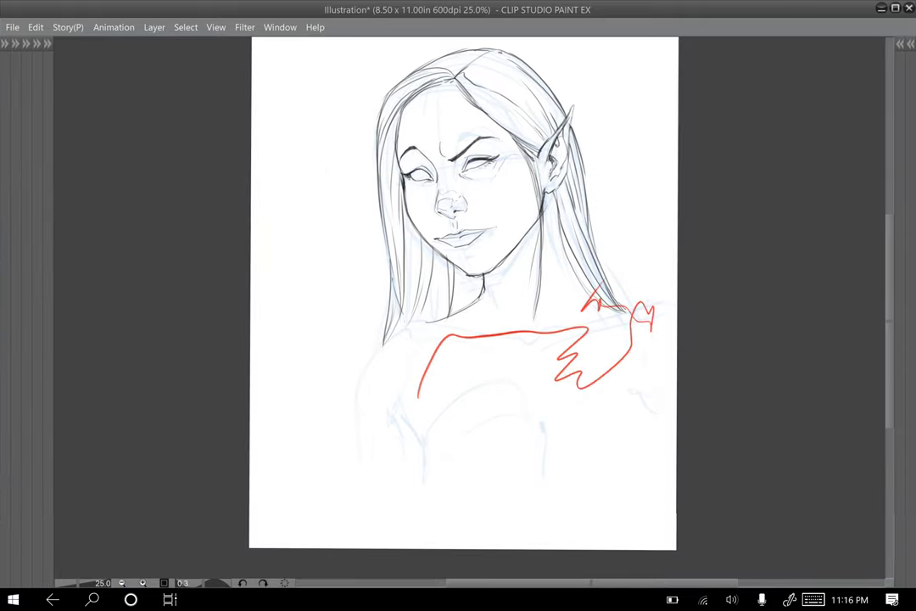
key("ctrl+z")
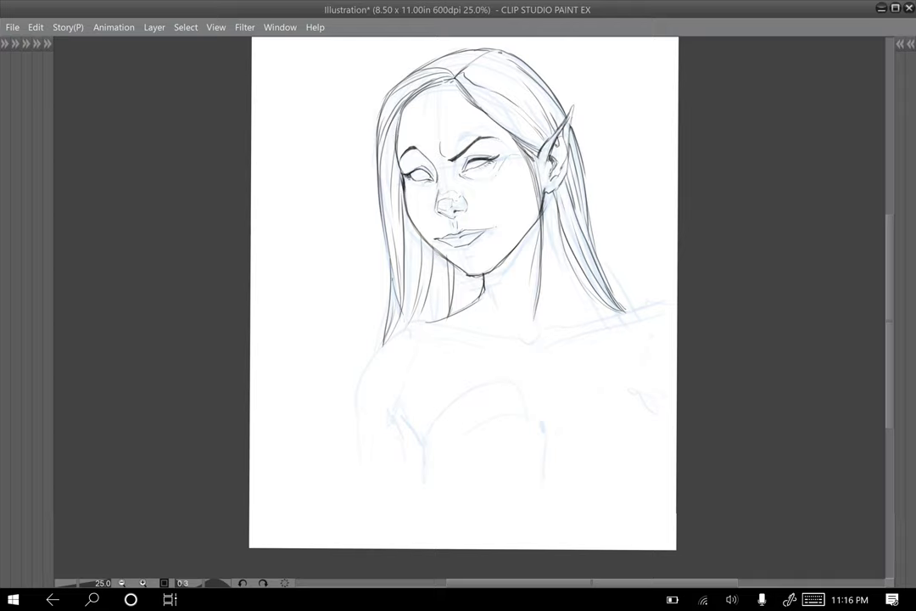
left_click_drag(355, 397, 384, 419)
mouse_move(399, 343)
left_mouse_down()
mouse_move(390, 413)
mouse_move(396, 388)
left_mouse_up()
mouse_move(387, 342)
left_mouse_down()
mouse_move(399, 368)
mouse_move(376, 419)
mouse_move(355, 397)
mouse_move(362, 427)
left_mouse_up()
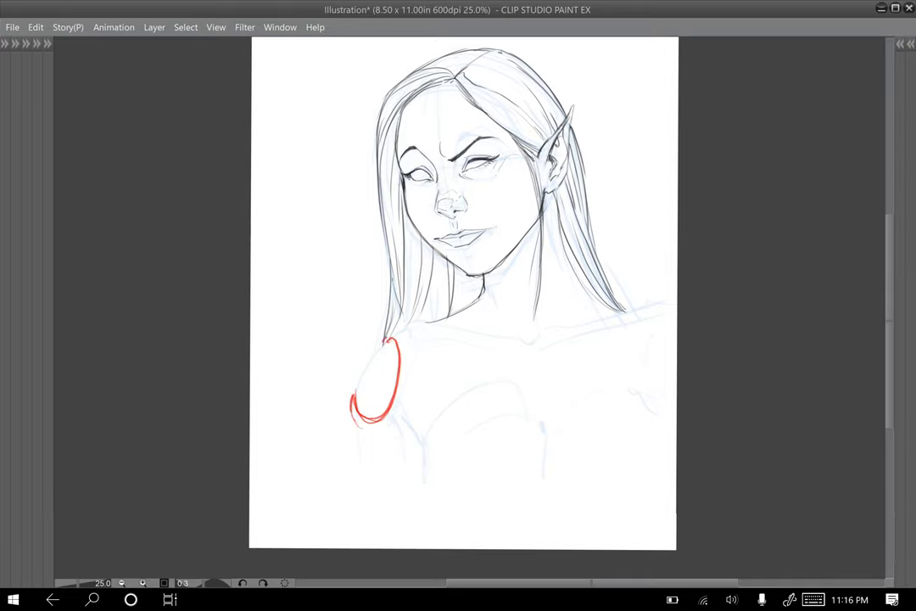
mouse_move(387, 338)
left_mouse_down()
mouse_move(408, 352)
mouse_move(396, 418)
left_mouse_up()
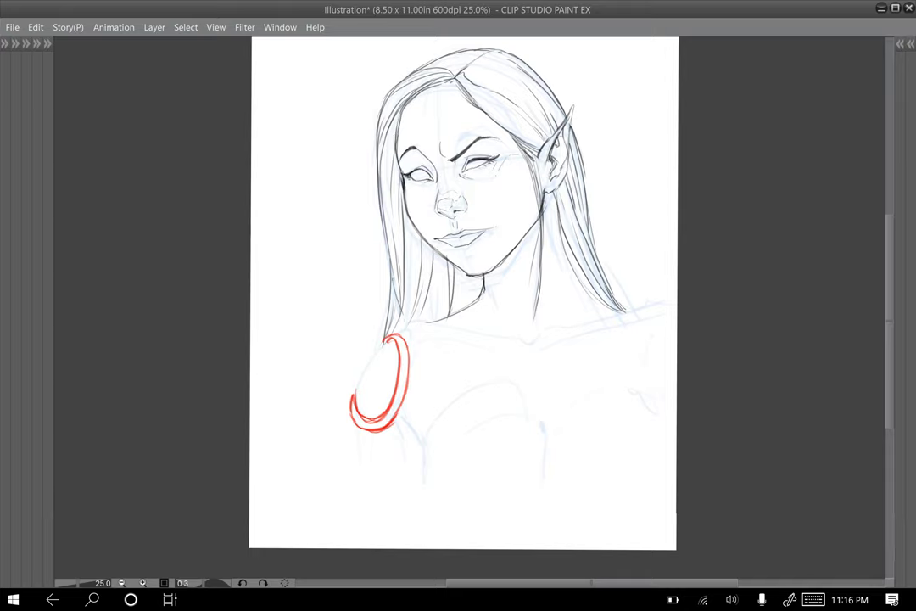
mouse_move(383, 342)
left_mouse_down()
mouse_move(395, 343)
mouse_move(408, 378)
left_mouse_up()
Step: Sketch the two sides of the far upper arm's sleeve hanging below the shoulder band in red
left_click_drag(361, 413, 354, 443)
mouse_move(364, 413)
left_mouse_down()
mouse_move(364, 439)
mouse_move(371, 420)
mouse_move(425, 476)
left_mouse_up()
left_click_drag(360, 437, 357, 485)
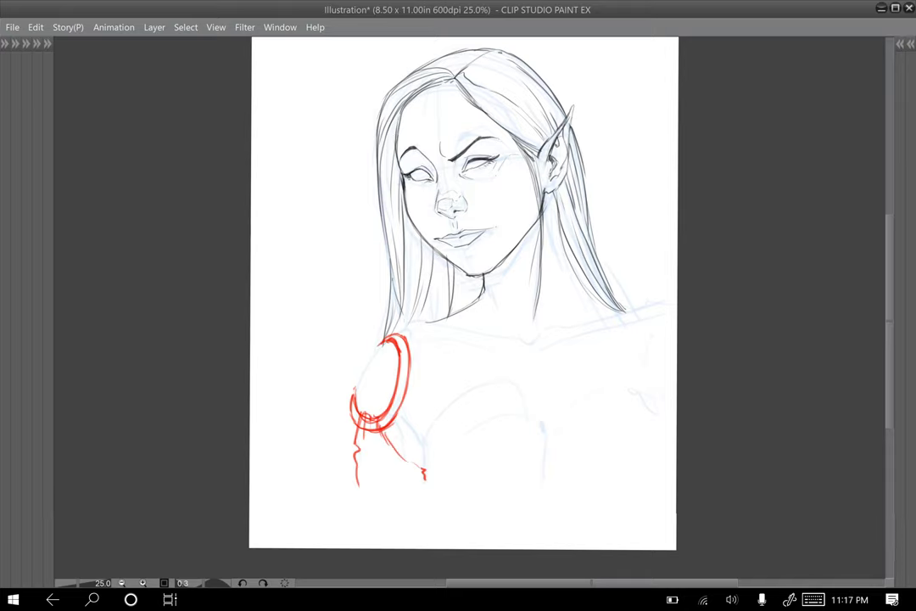
Step: Sketch a thin red choker band curving around the neck
left_click_drag(481, 290, 572, 278)
left_click_drag(480, 299, 573, 280)
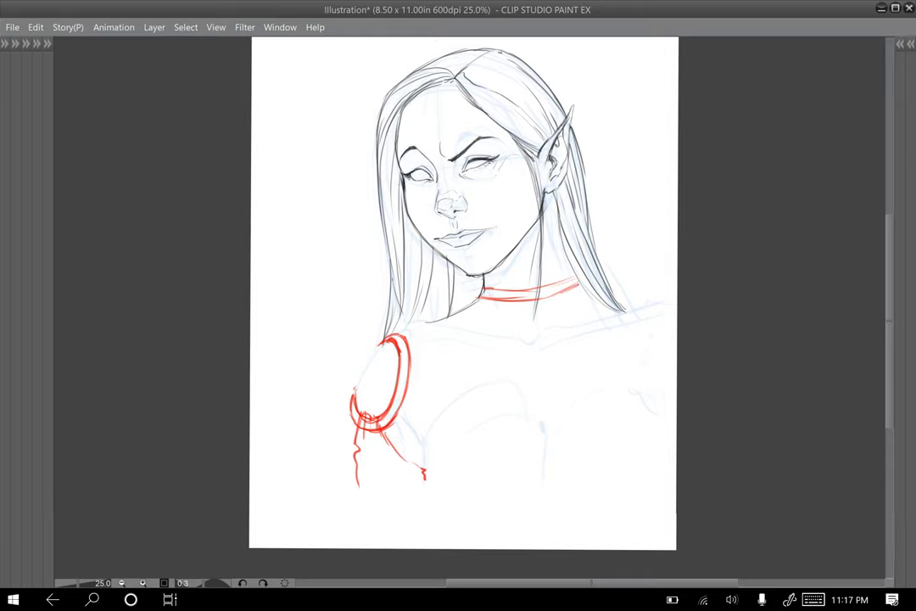
left_click_drag(541, 297, 579, 284)
Step: Sketch the double-curved upper edge of the bodice across the bust in red, dipping at the centre
left_click_drag(423, 494, 442, 466)
left_click_drag(435, 469, 543, 473)
mouse_move(430, 456)
left_mouse_down()
mouse_move(547, 466)
mouse_move(675, 455)
left_mouse_up()
Step: Sketch both shoulder slopes, the near arm and armpit creases, and the collarbones in red
mouse_move(662, 393)
left_mouse_down()
mouse_move(676, 434)
mouse_move(670, 420)
left_mouse_up()
left_click_drag(655, 355, 656, 371)
mouse_move(408, 334)
left_mouse_down()
mouse_move(391, 354)
mouse_move(422, 321)
mouse_move(392, 351)
mouse_move(451, 316)
left_mouse_up()
mouse_move(609, 288)
left_mouse_down()
mouse_move(643, 307)
mouse_move(676, 301)
mouse_move(656, 372)
left_mouse_up()
left_click_drag(429, 383, 415, 430)
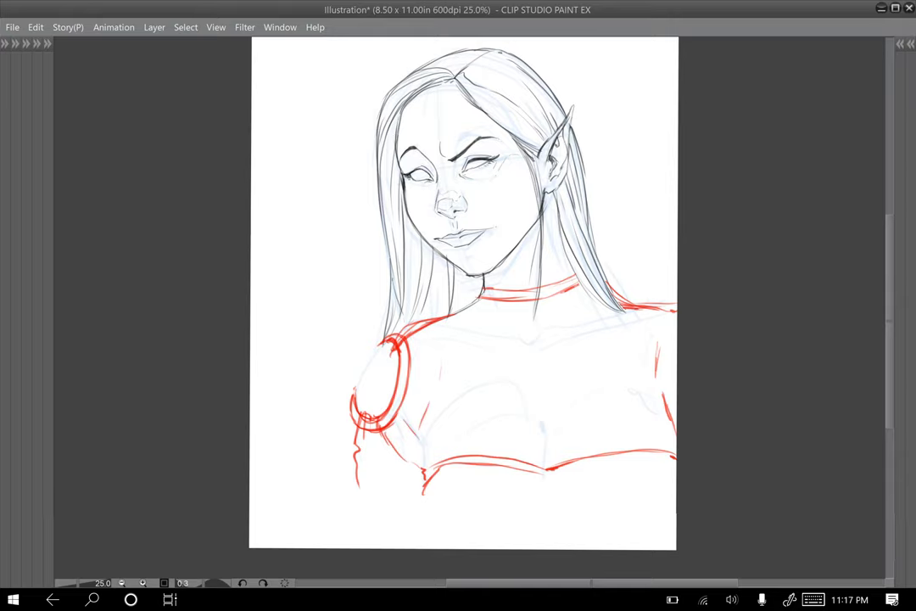
left_click_drag(436, 344, 561, 325)
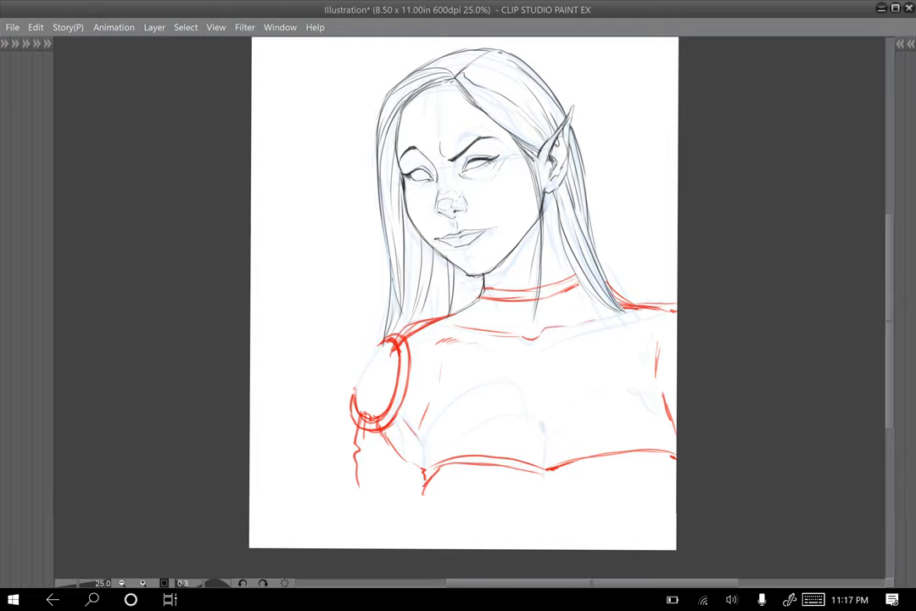
Step: Sketch a pointed chest plate with two rivets and straps up to the choker, plus a centre line below it
left_click_drag(543, 421, 543, 434)
mouse_move(492, 353)
left_mouse_down()
mouse_move(491, 374)
mouse_move(593, 341)
mouse_move(597, 364)
mouse_move(490, 380)
mouse_move(546, 405)
mouse_move(597, 372)
left_mouse_up()
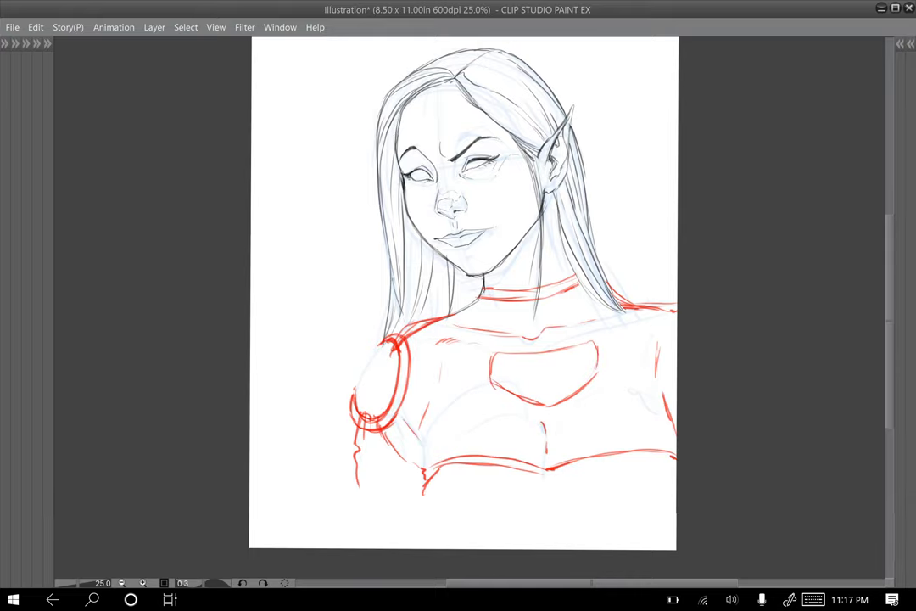
left_click(589, 349)
left_click_drag(605, 301, 594, 342)
left_click(500, 357)
left_click_drag(473, 298, 495, 352)
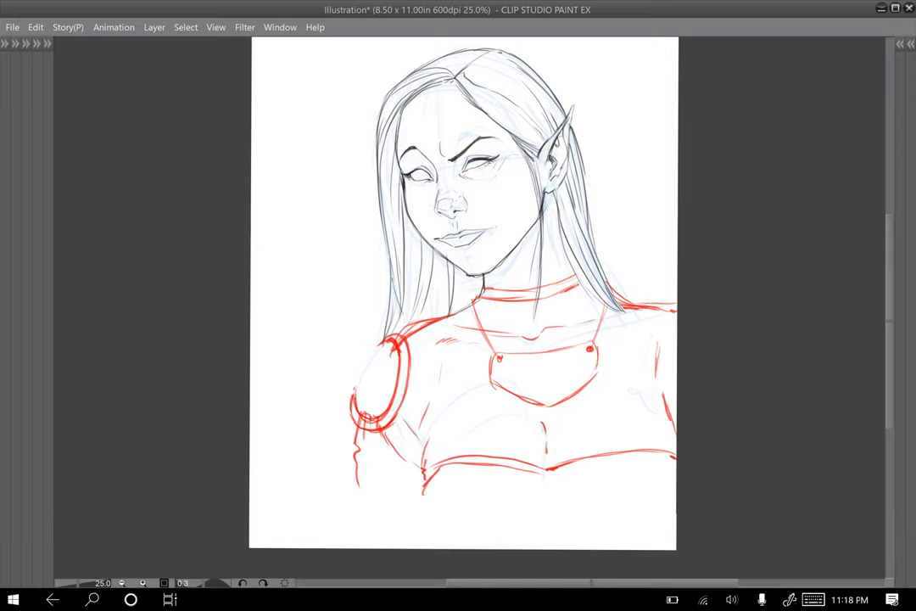
Step: Add red crease lines at the far armpit and between the breasts, and tendon lines on the neck
left_click_drag(430, 438, 424, 468)
left_click_drag(557, 417, 549, 436)
left_click_drag(542, 309, 535, 329)
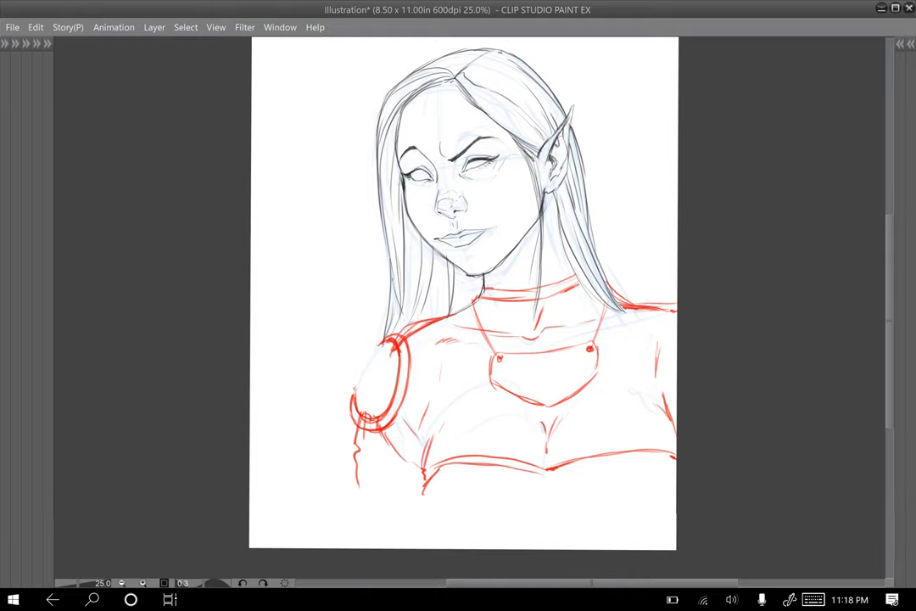
left_click_drag(551, 243, 547, 274)
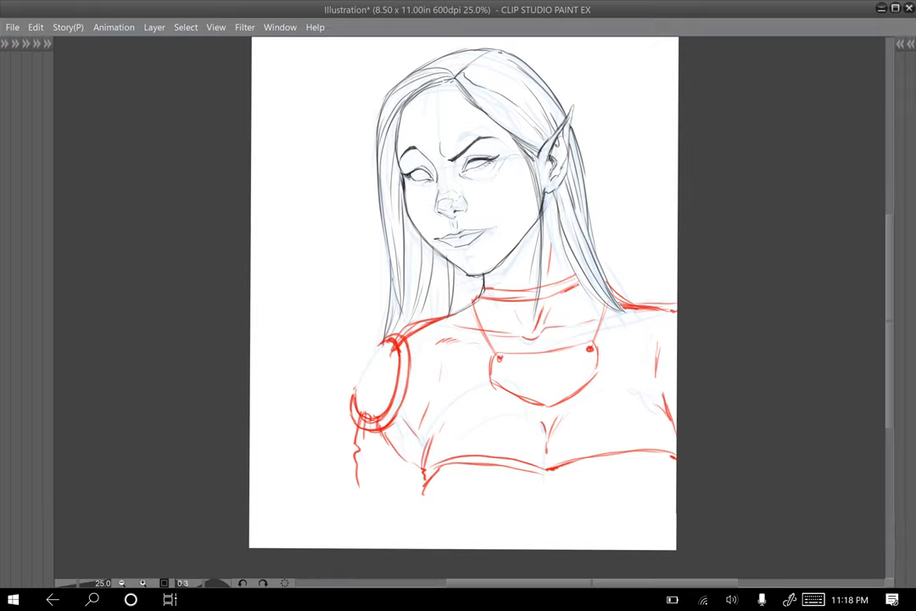
Step: Add another raster layer above the red outfit sketch and check the coloured elf reference picture
key("F7")
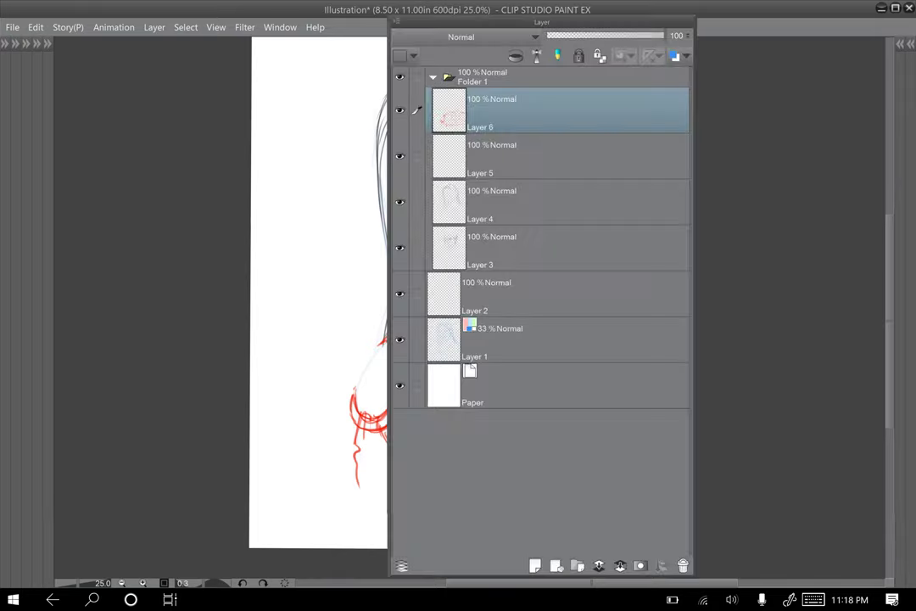
left_click(535, 565)
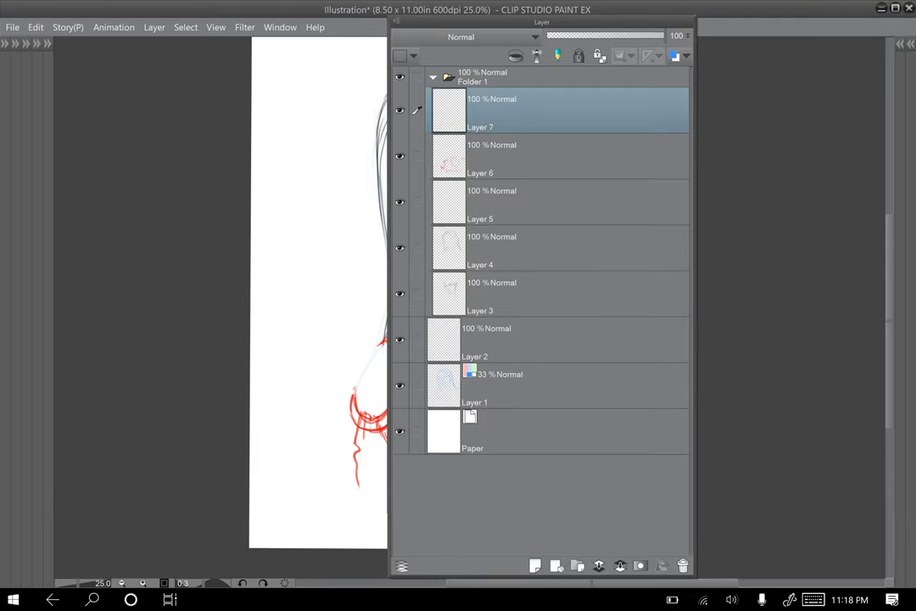
key("F7")
key("F8")
left_click_drag(430, 411, 409, 411)
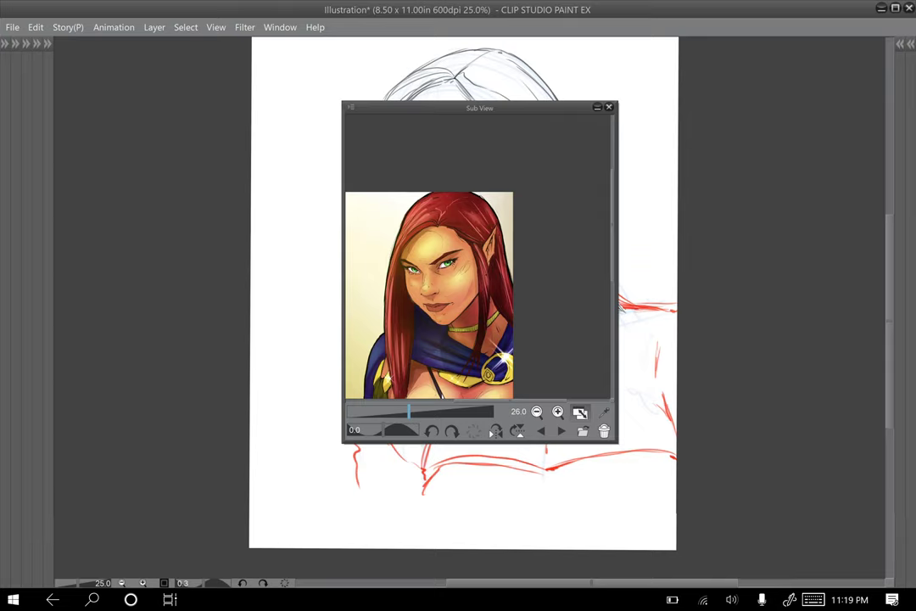
key("F8")
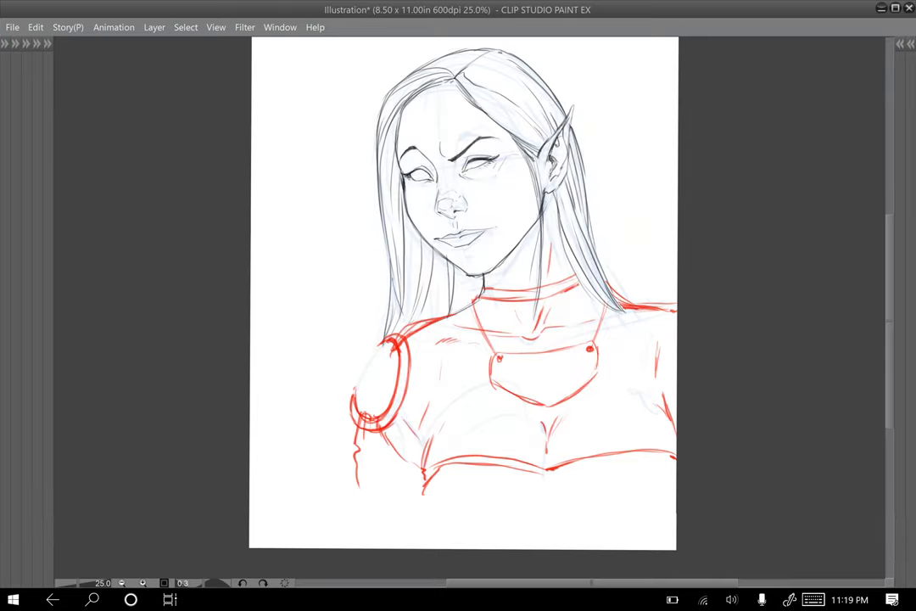
Step: Sketch bulky cloak folds in red over both shoulders, from the choker to the shoulder guard and behind the hair below the ear
key("F7")
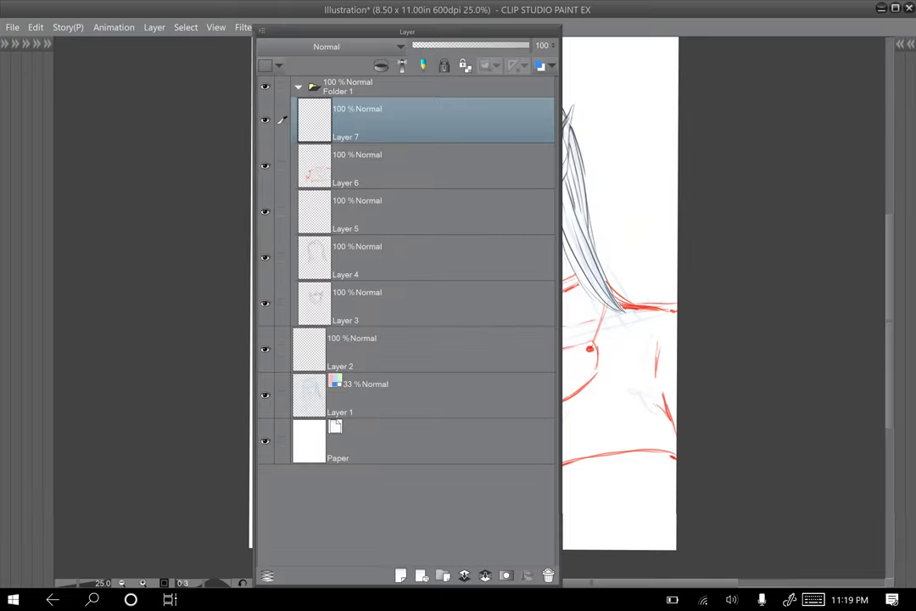
key("F7")
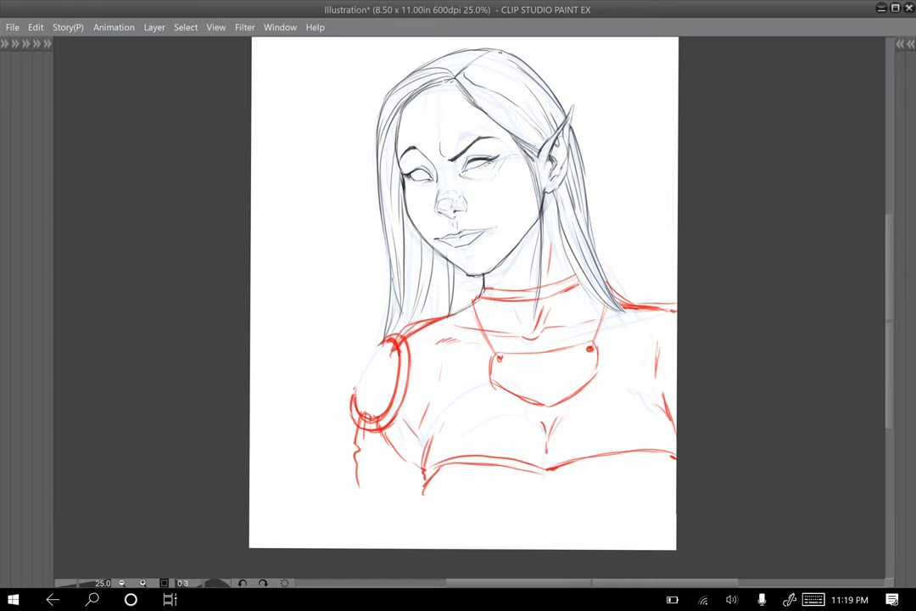
left_click_drag(480, 285, 400, 329)
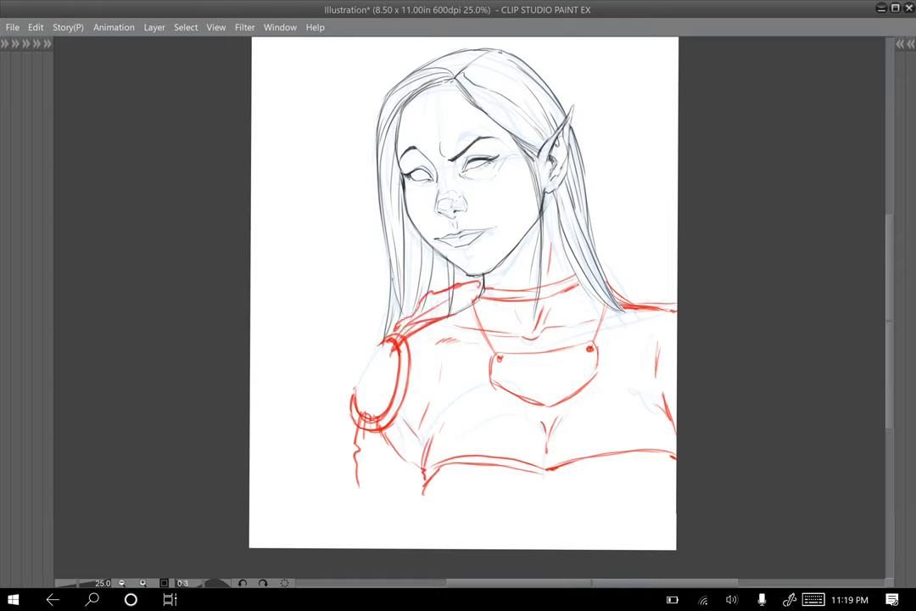
left_click_drag(478, 282, 395, 328)
mouse_move(596, 254)
left_mouse_down()
mouse_move(587, 266)
mouse_move(633, 255)
mouse_move(653, 282)
left_mouse_up()
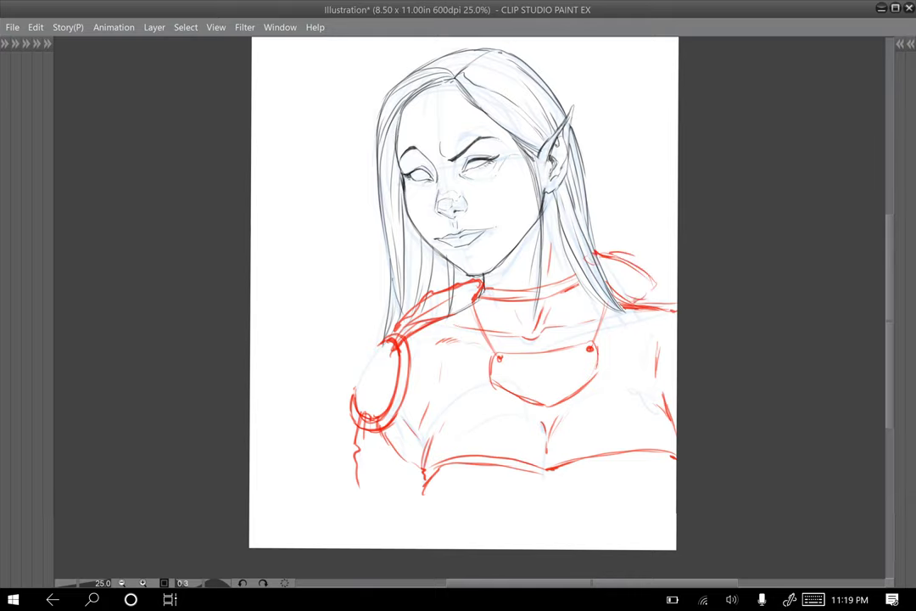
mouse_move(596, 252)
left_mouse_down()
mouse_move(651, 268)
mouse_move(671, 311)
left_mouse_up()
left_click_drag(615, 304, 590, 318)
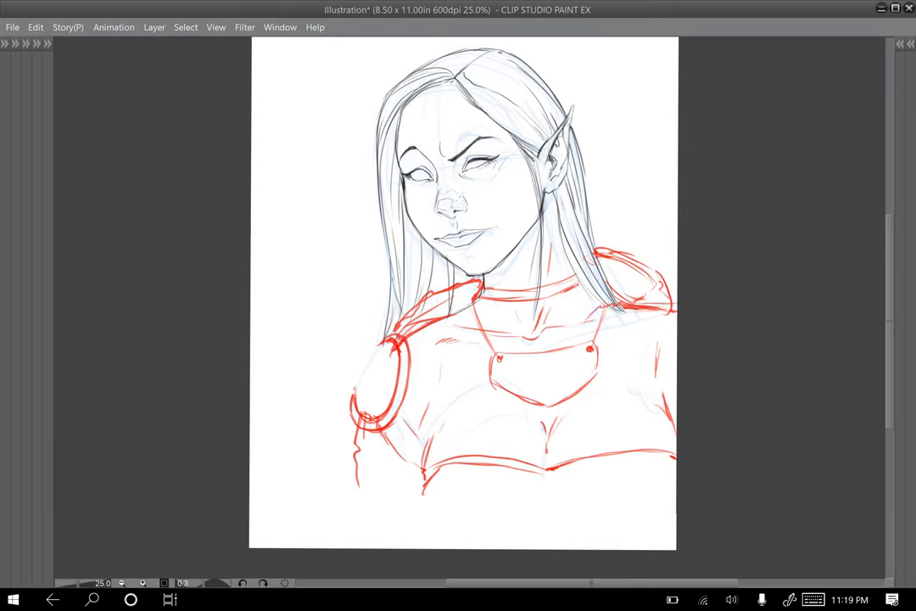
Step: Sketch a round double-ringed brooch beside the chest plate, with cloak folds running from the shoulder below the ear into it
mouse_move(598, 338)
left_mouse_down()
mouse_move(583, 380)
mouse_move(597, 383)
left_mouse_up()
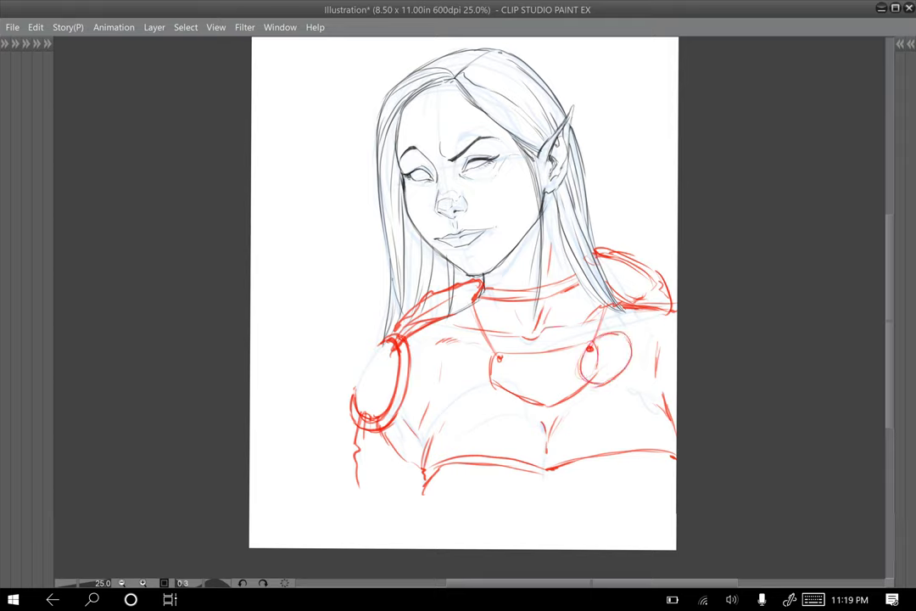
mouse_move(600, 298)
left_mouse_down()
mouse_move(594, 369)
mouse_move(619, 342)
mouse_move(623, 365)
mouse_move(604, 375)
mouse_move(623, 357)
mouse_move(601, 329)
mouse_move(632, 343)
left_mouse_up()
left_click_drag(562, 263, 541, 285)
mouse_move(571, 259)
left_mouse_down()
mouse_move(553, 273)
mouse_move(620, 285)
left_mouse_up()
left_click_drag(596, 242, 636, 268)
mouse_move(608, 336)
left_mouse_down()
mouse_move(650, 302)
mouse_move(675, 297)
left_mouse_up()
left_click_drag(668, 290, 671, 303)
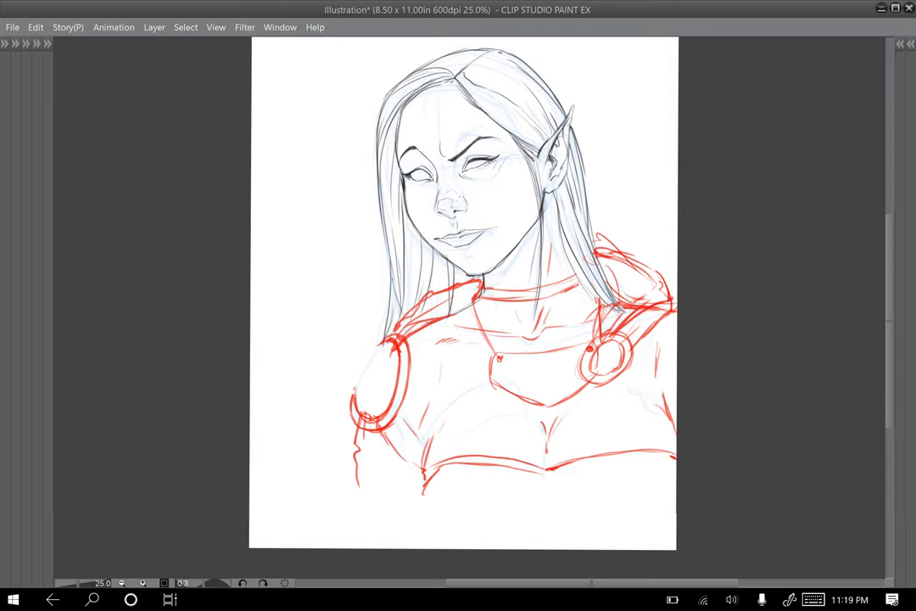
left_click_drag(594, 291, 596, 344)
Step: Draw the cloak's draped bands across the upper chest from the opposite shoulder to the brooch, and add detail inside the brooch
left_click_drag(465, 297, 492, 346)
mouse_move(392, 260)
left_mouse_down()
mouse_move(407, 279)
mouse_move(474, 303)
mouse_move(396, 272)
left_mouse_up()
mouse_move(469, 319)
left_mouse_down()
mouse_move(546, 351)
mouse_move(587, 349)
left_mouse_up()
left_click_drag(431, 324, 479, 344)
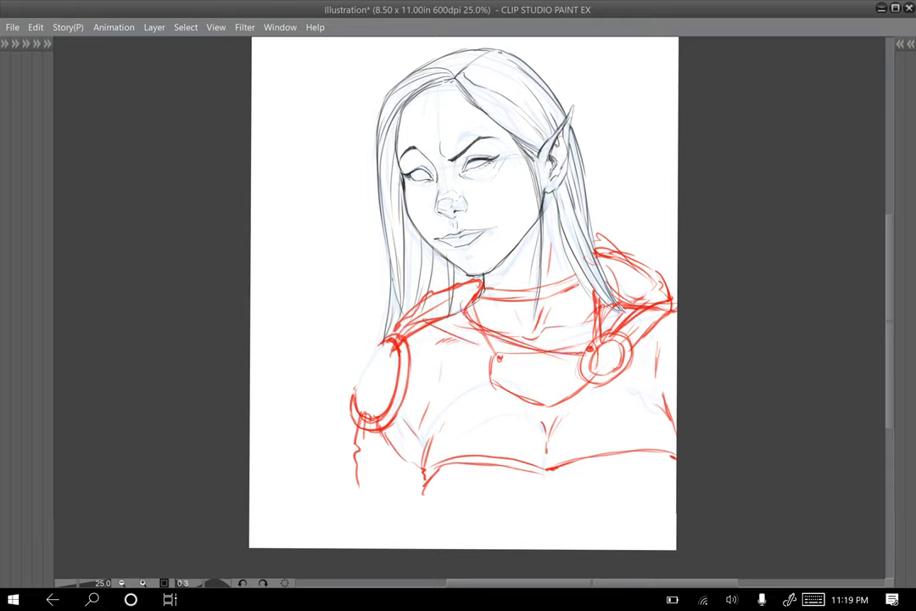
mouse_move(422, 306)
left_mouse_down()
mouse_move(445, 332)
mouse_move(582, 364)
left_mouse_up()
mouse_move(413, 334)
left_mouse_down()
mouse_move(488, 368)
mouse_move(532, 370)
left_mouse_up()
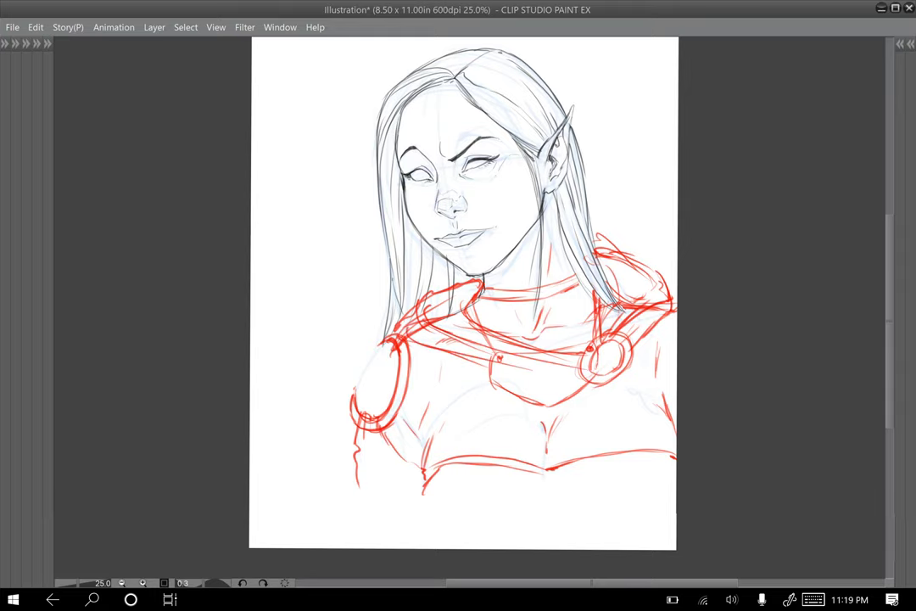
left_click_drag(442, 355, 575, 378)
mouse_move(592, 357)
left_mouse_down()
mouse_move(604, 369)
mouse_move(621, 343)
mouse_move(598, 376)
mouse_move(609, 373)
left_mouse_up()
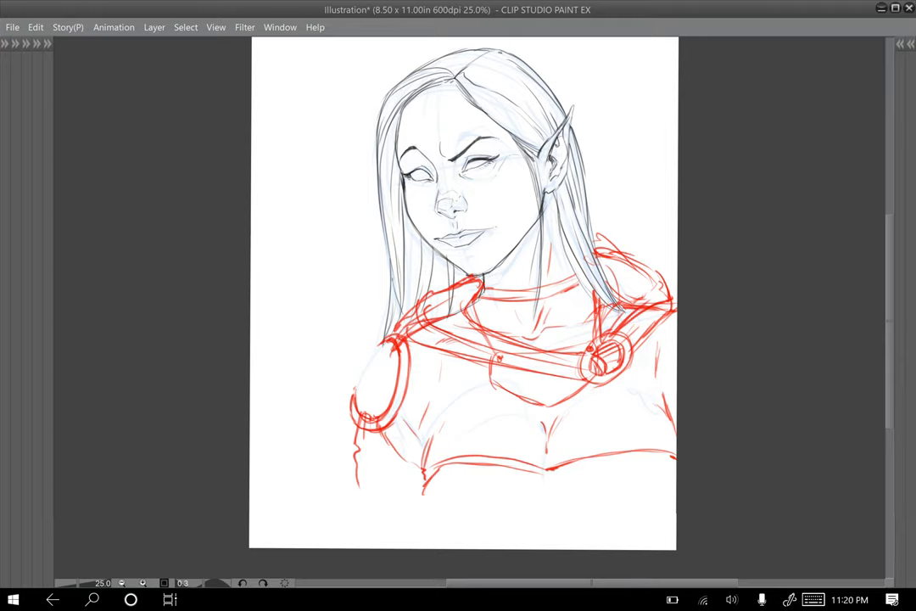
Step: Add a second trim line under the bust edge and hang four small leaf ornaments along it
mouse_move(443, 474)
left_mouse_down()
mouse_move(433, 484)
mouse_move(449, 468)
mouse_move(529, 474)
left_mouse_up()
left_click_drag(543, 478, 644, 461)
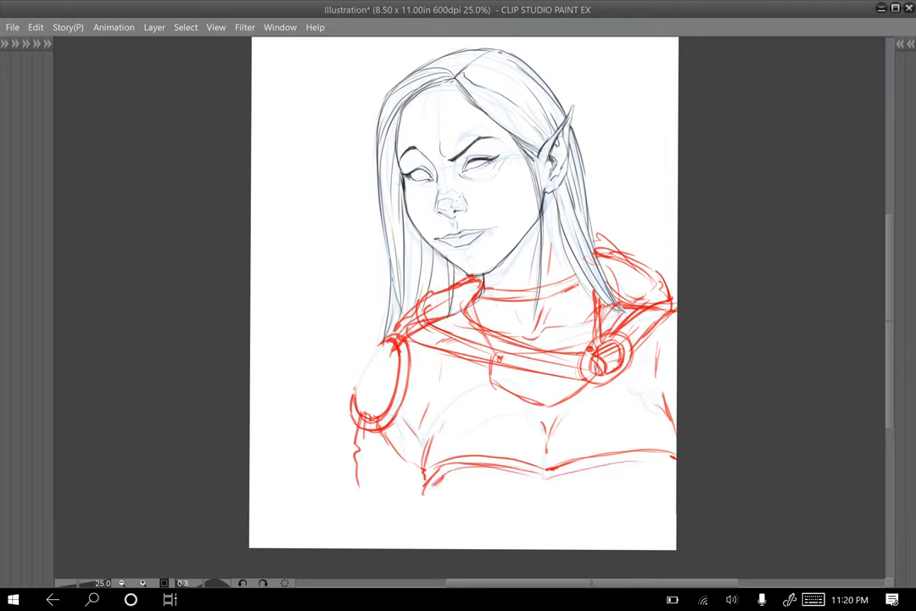
left_click_drag(503, 471, 500, 485)
left_click_drag(653, 461, 652, 473)
mouse_move(449, 473)
left_mouse_down()
mouse_move(440, 484)
mouse_move(456, 492)
mouse_move(456, 473)
mouse_move(493, 481)
mouse_move(493, 490)
mouse_move(500, 485)
left_mouse_up()
left_click_drag(502, 490, 505, 480)
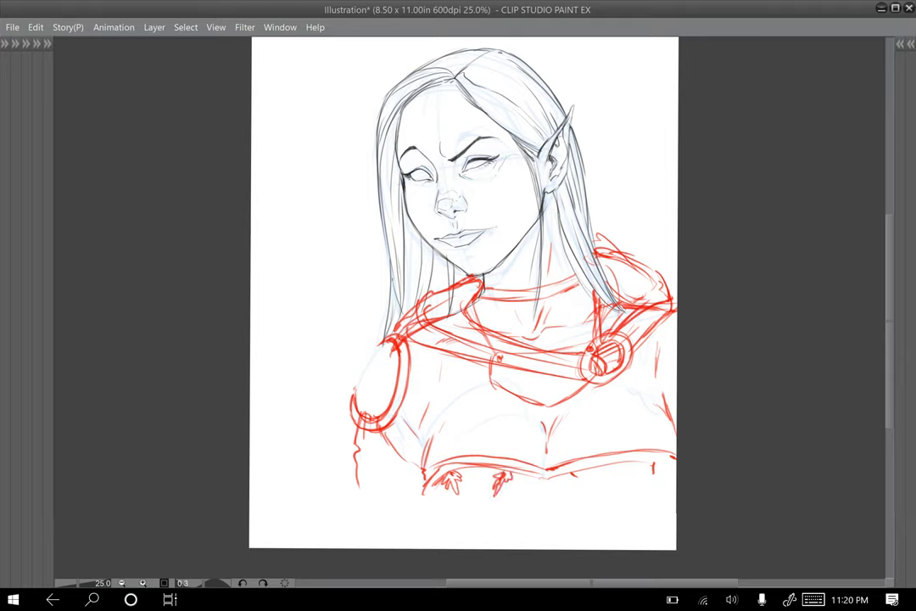
mouse_move(576, 473)
left_mouse_down()
mouse_move(576, 491)
mouse_move(577, 473)
left_mouse_up()
left_click_drag(651, 463, 644, 470)
mouse_move(649, 471)
left_mouse_down()
mouse_move(646, 480)
mouse_move(658, 473)
left_mouse_up()
left_click_drag(652, 390, 659, 399)
Step: Merge the cloak sketch layer into the outfit layer below and display the result in blue layer colour at 62% opacity
key("F7")
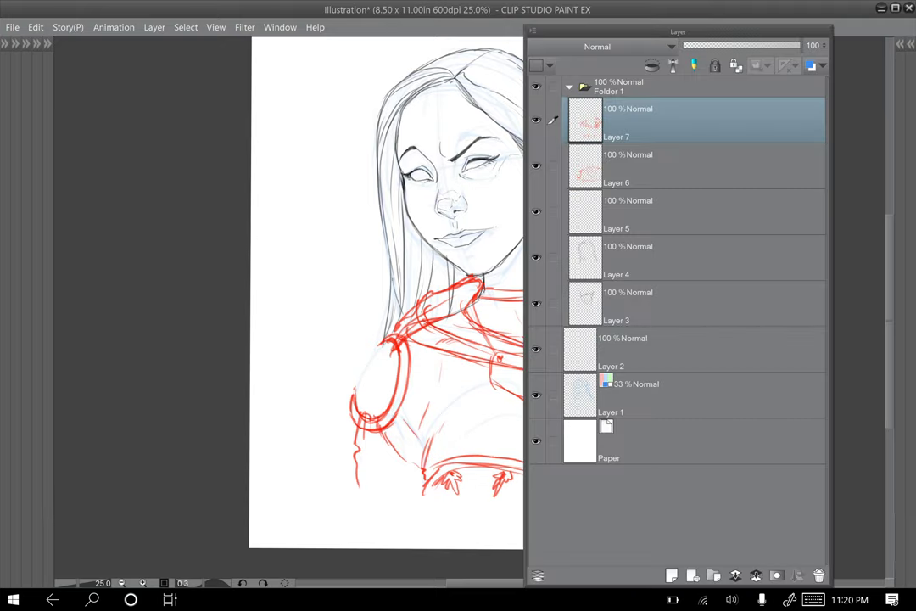
left_click(755, 575)
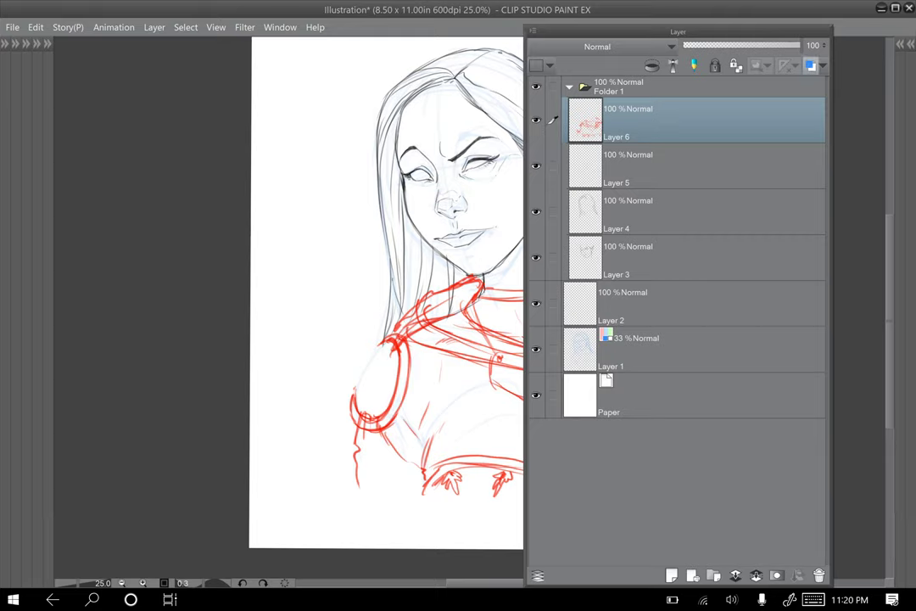
left_click(810, 65)
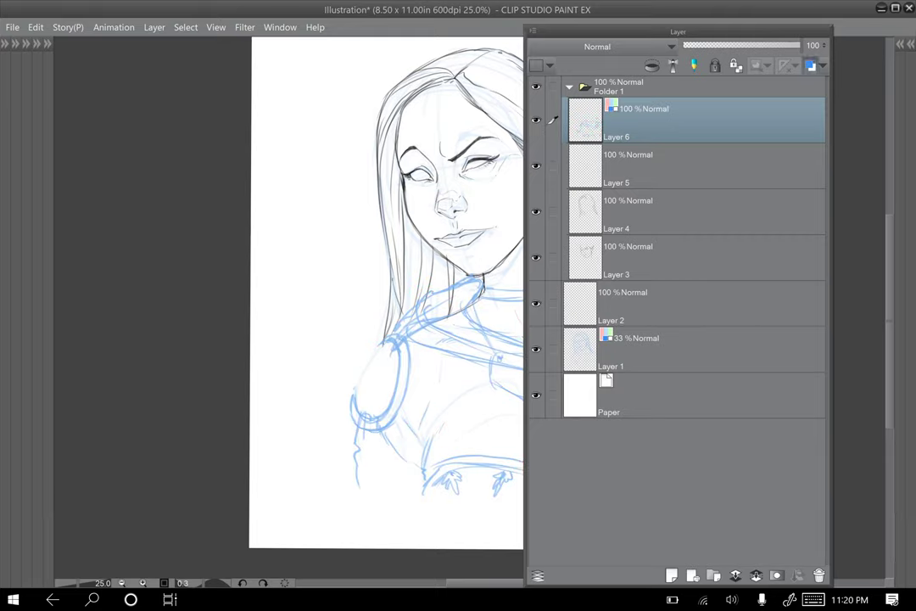
left_click_drag(801, 46, 756, 45)
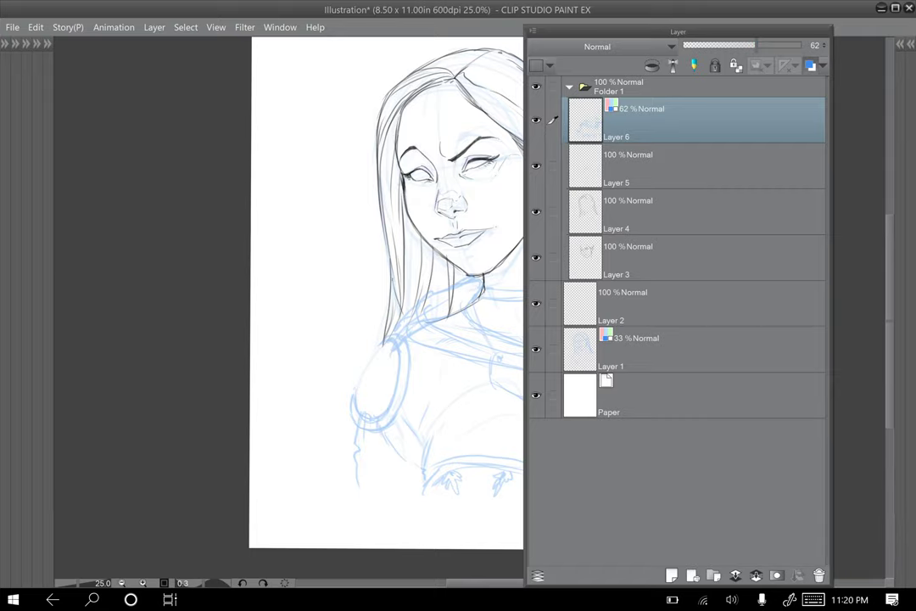
Step: Add a raster layer above the blue outfit sketch and select the Real Pencil (2H) in black
key("ctrl+shift+n")
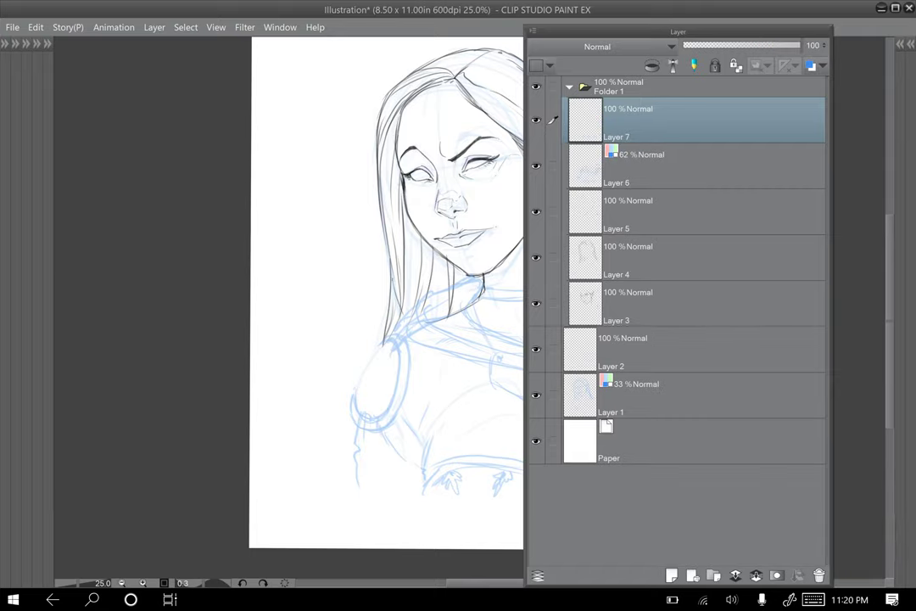
key("F7")
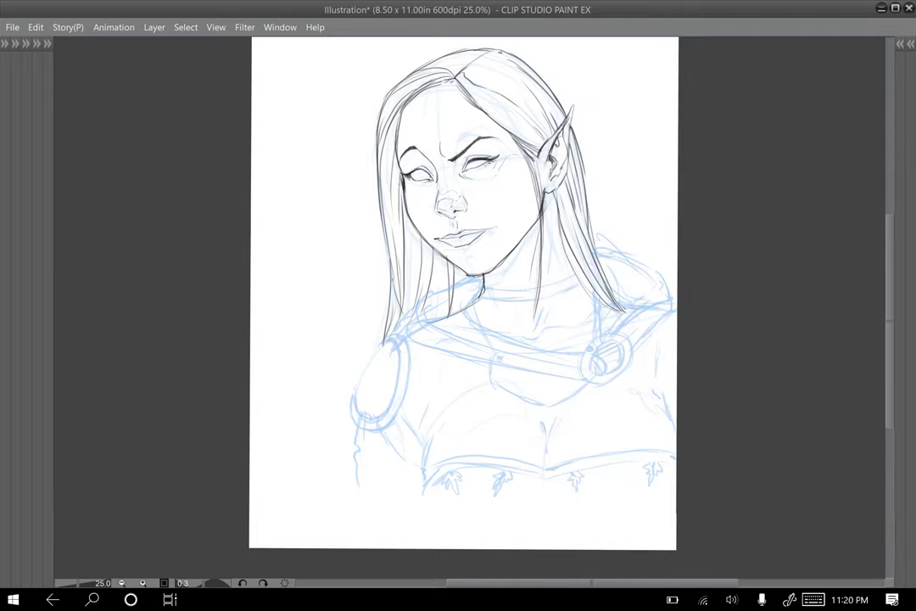
key("Tab")
left_click(37, 177)
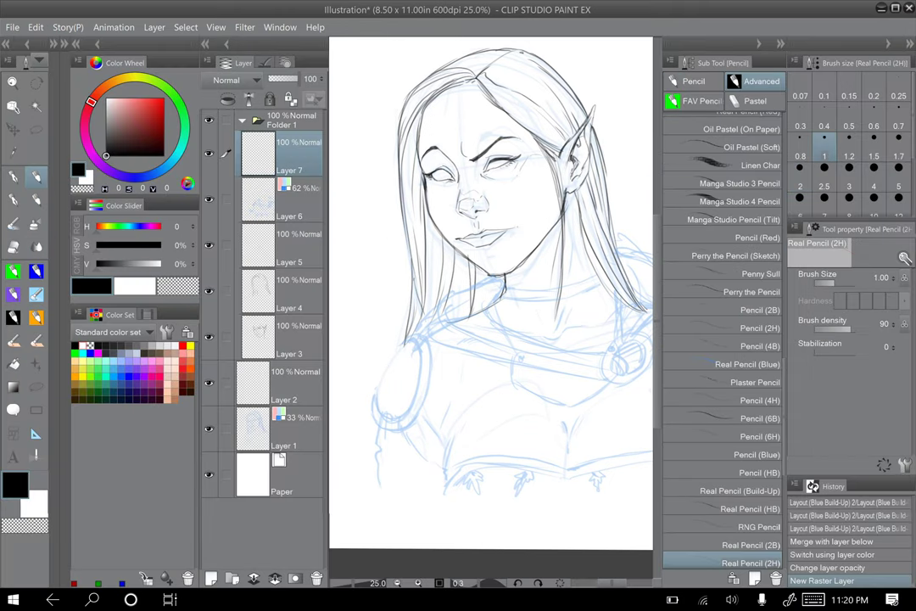
key("Tab")
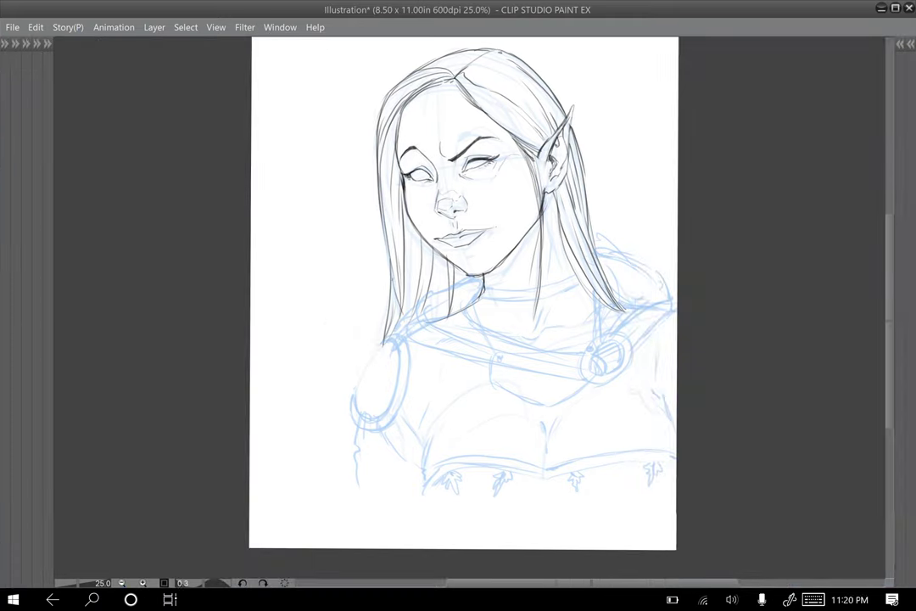
Step: Outline in black the cloak's collar over the shoulder beside the chin and its upper neckline edge down to the brooch
left_click_drag(509, 356, 546, 265)
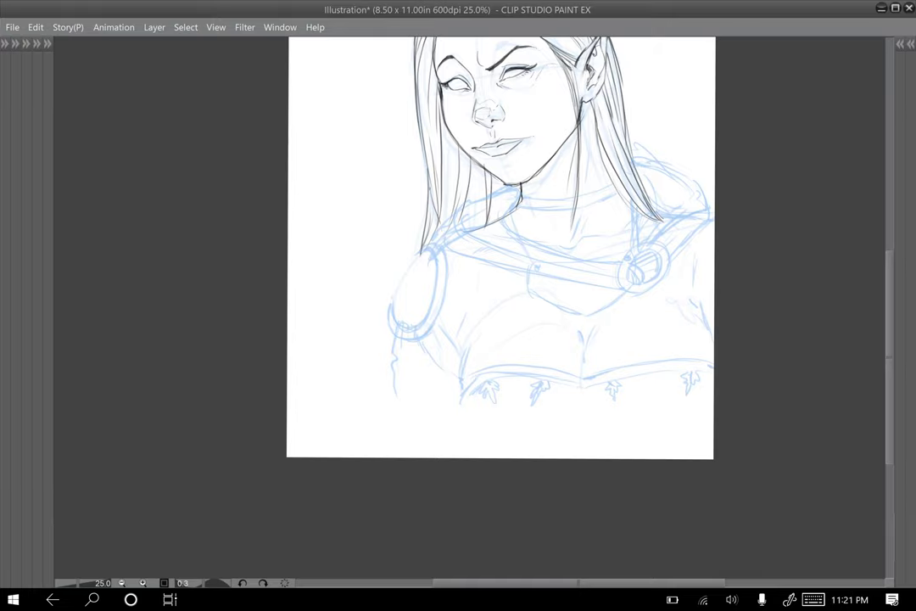
left_click_drag(508, 280, 474, 357)
key("ctrl+plus")
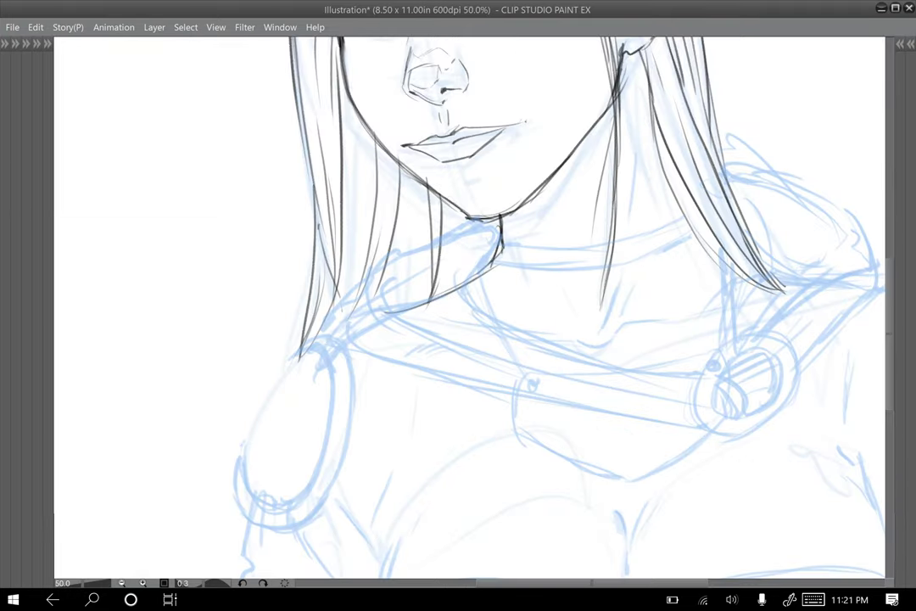
key("ctrl+plus")
key("ctrl+plus")
left_click_drag(441, 374, 503, 188)
key("ctrl+minus")
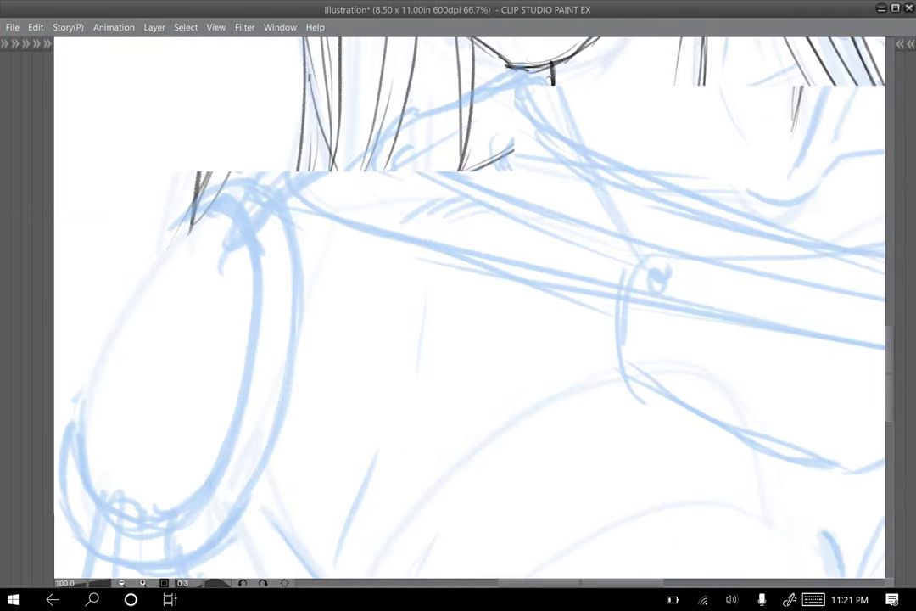
key("ctrl+minus")
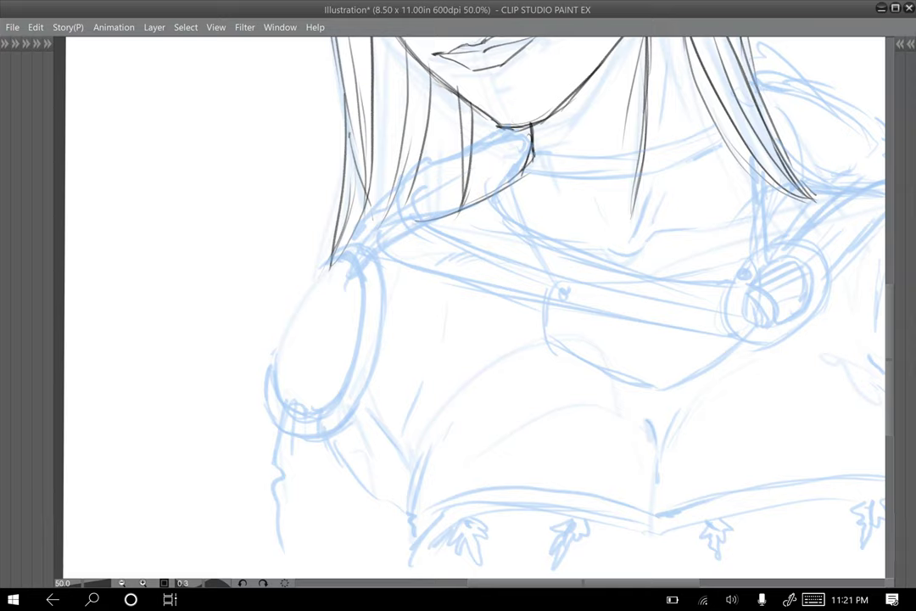
key("ctrl+minus")
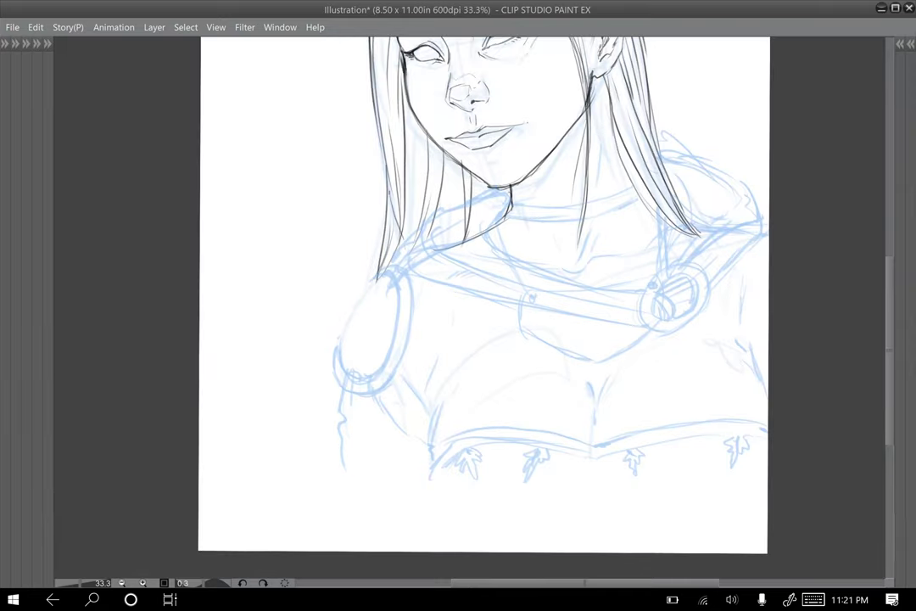
mouse_move(507, 192)
left_mouse_down()
mouse_move(426, 222)
mouse_move(400, 268)
left_mouse_up()
mouse_move(487, 204)
left_mouse_down()
mouse_move(465, 241)
mouse_move(487, 215)
mouse_move(489, 244)
left_mouse_up()
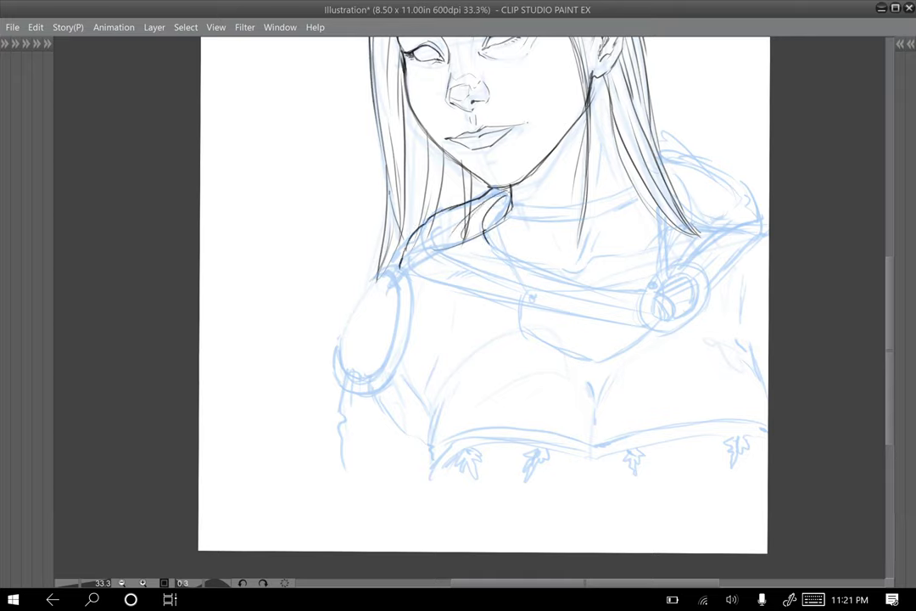
left_click_drag(481, 224, 636, 296)
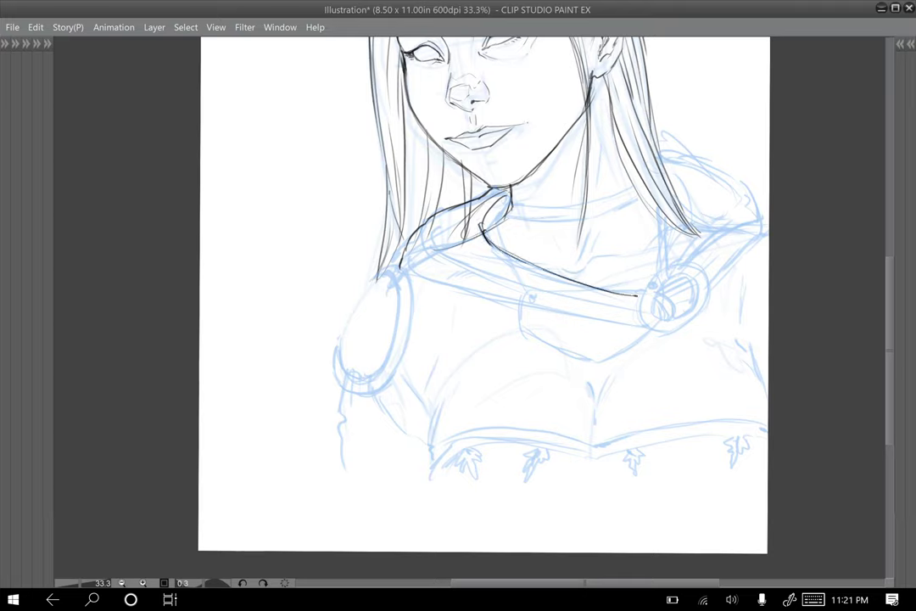
Step: Draw the cloak's wavy outer contour and folds in black over the shoulder below the ear, converging on the brooch
left_click_drag(659, 211, 666, 266)
left_click_drag(687, 243, 674, 262)
left_click_drag(657, 131, 757, 227)
mouse_move(682, 263)
left_mouse_down()
mouse_move(727, 205)
mouse_move(723, 193)
mouse_move(734, 194)
mouse_move(719, 176)
mouse_move(697, 194)
mouse_move(724, 188)
mouse_move(749, 215)
left_mouse_up()
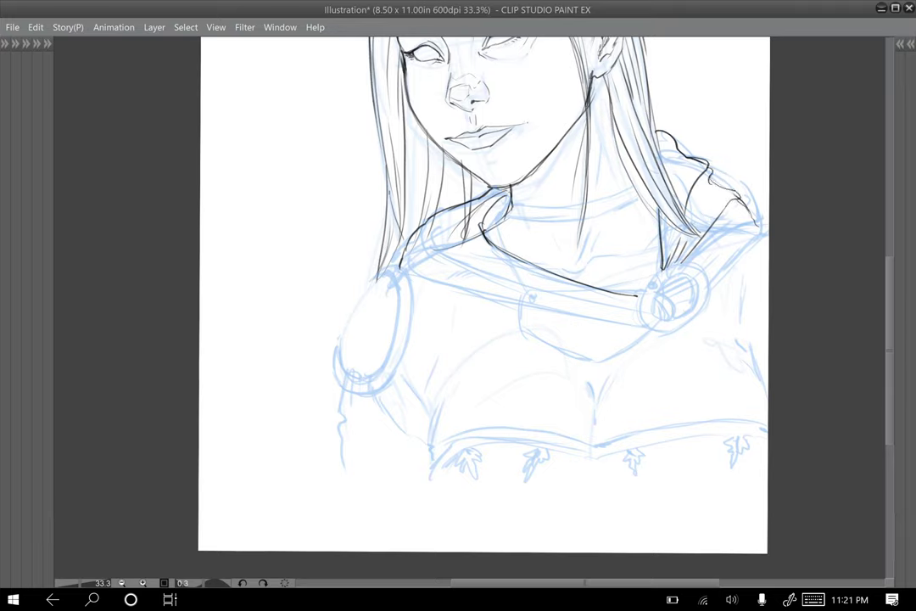
mouse_move(710, 175)
left_mouse_down()
mouse_move(709, 195)
mouse_move(761, 230)
mouse_move(703, 267)
left_mouse_up()
left_click_drag(750, 234, 706, 286)
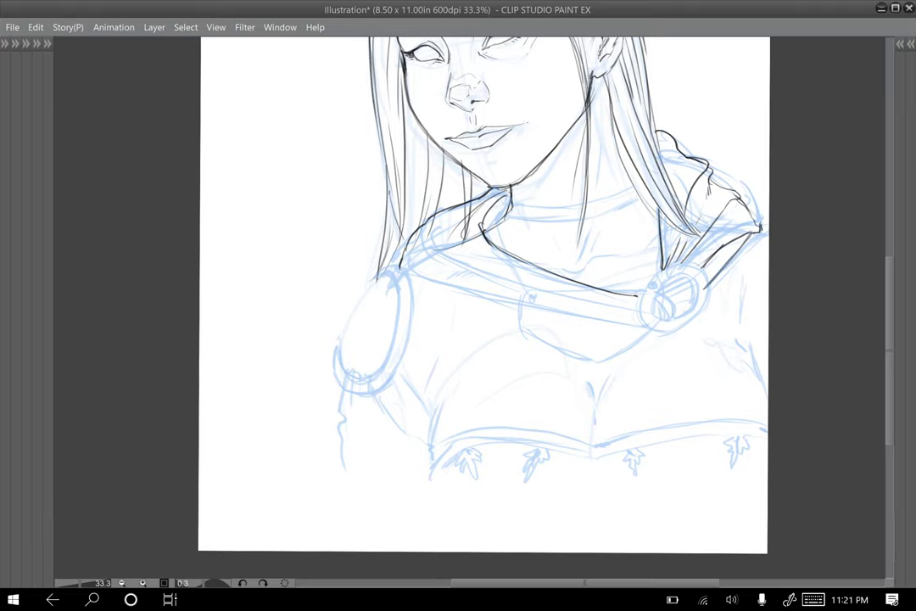
Step: Draw the middle and lower edges of the cloak's front bands in black, sweeping across the chest to the brooch
left_click_drag(636, 295, 636, 318)
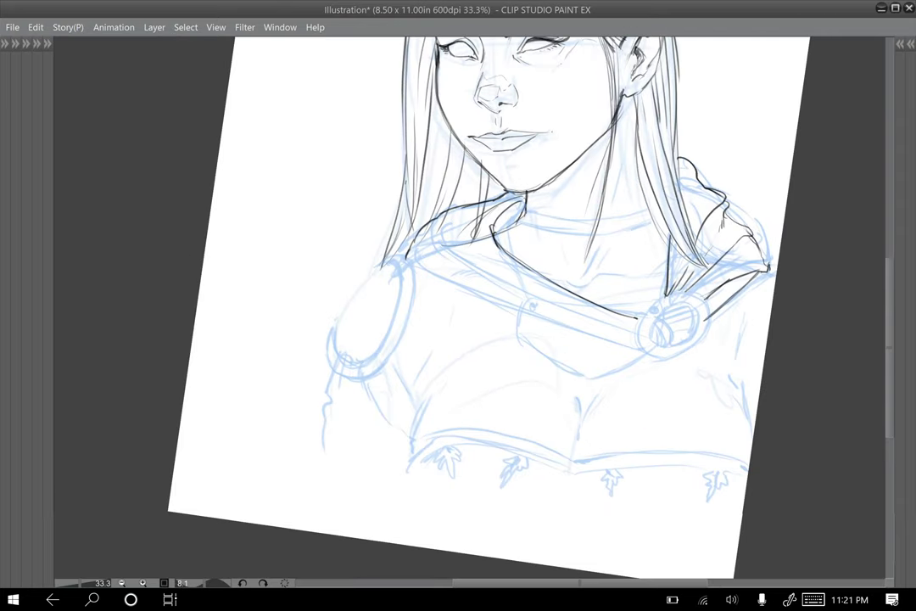
mouse_move(443, 214)
left_mouse_down()
mouse_move(434, 244)
mouse_move(507, 286)
mouse_move(641, 331)
left_mouse_up()
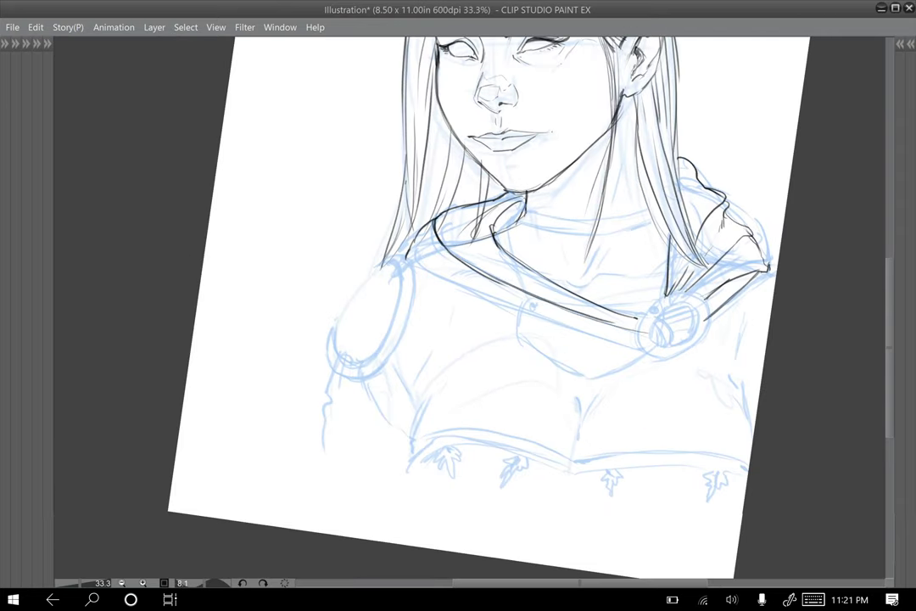
mouse_move(407, 251)
left_mouse_down()
mouse_move(458, 285)
mouse_move(640, 346)
mouse_move(641, 274)
left_mouse_up()
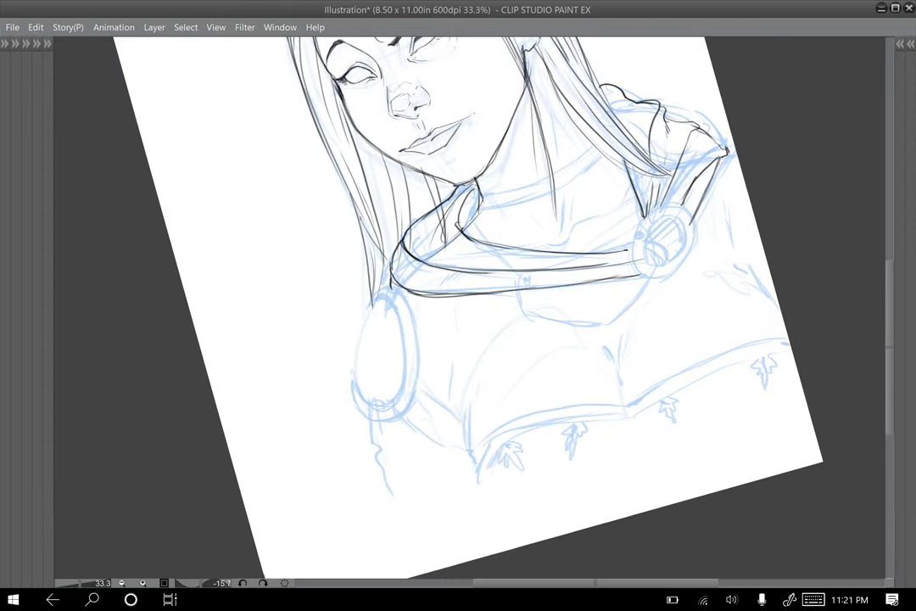
Step: Draw the upper and lower edges of the choker around the neck in black
key("ctrl+plus")
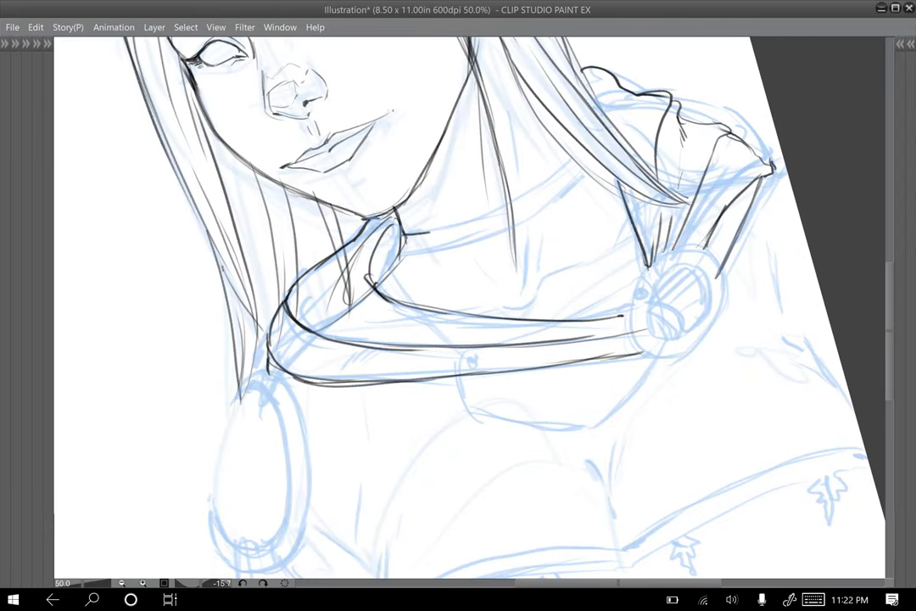
mouse_move(402, 234)
left_mouse_down()
mouse_move(490, 212)
mouse_move(573, 158)
left_mouse_up()
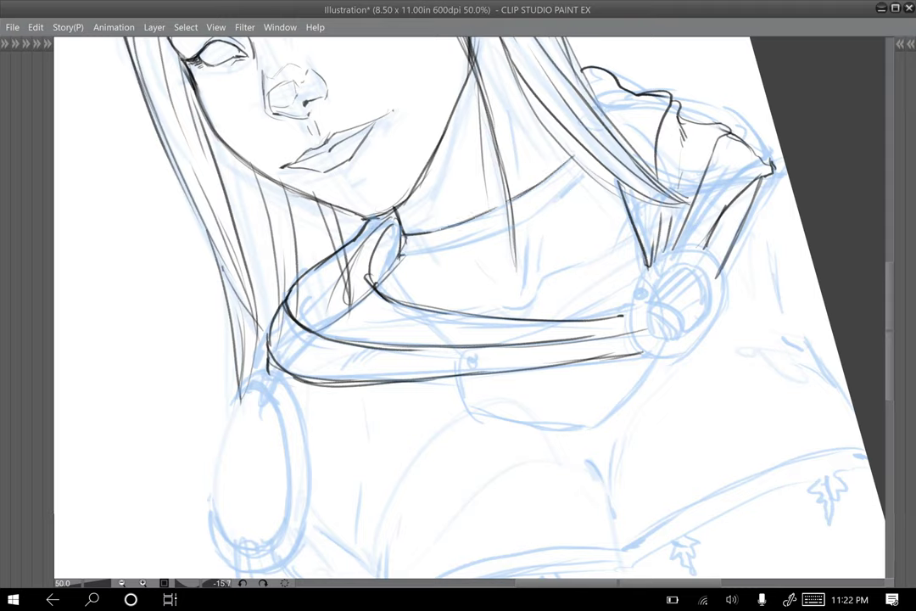
mouse_move(403, 254)
left_mouse_down()
mouse_move(482, 237)
mouse_move(580, 177)
left_mouse_up()
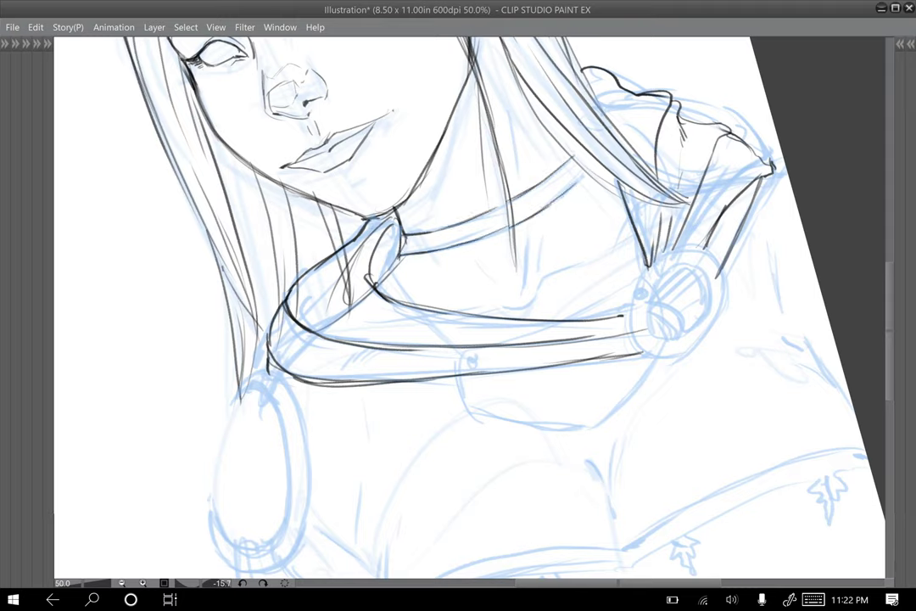
Step: Draw the neck tendons, throat hollow and collarbone in black between the choker and the cloak's upper edge
left_click_drag(537, 288, 506, 307)
mouse_move(530, 237)
left_mouse_down()
mouse_move(524, 297)
mouse_move(536, 270)
mouse_move(526, 256)
mouse_move(527, 270)
left_mouse_up()
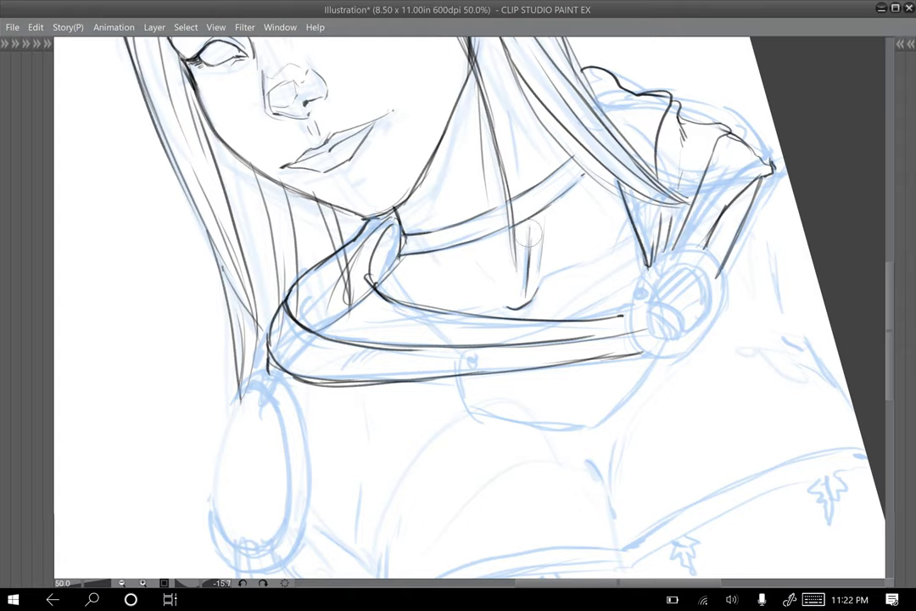
mouse_move(529, 234)
left_mouse_down()
mouse_move(526, 288)
mouse_move(534, 275)
mouse_move(589, 265)
left_mouse_up()
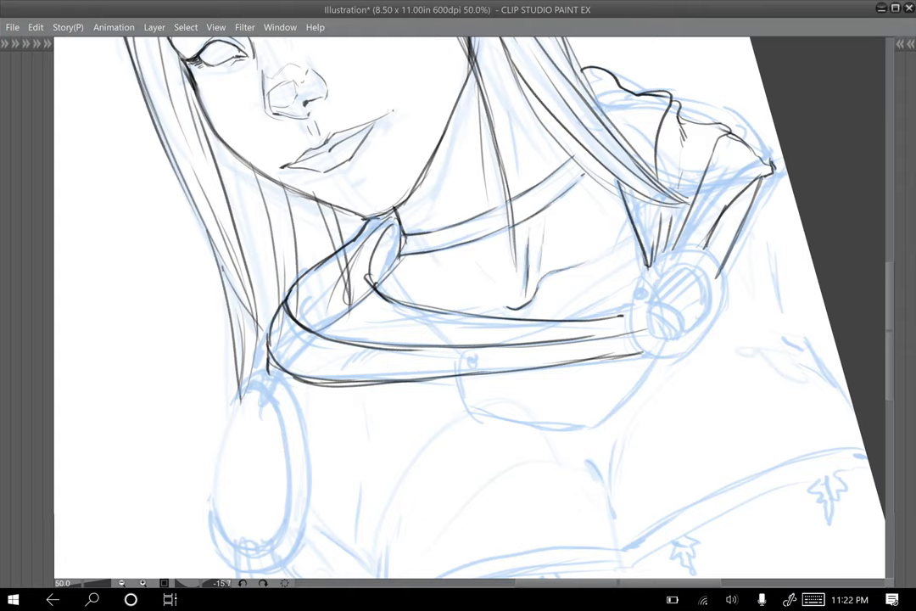
Step: Outline the brooch's outer ring and inner oval in black and add the curved details and hatching of its gem
left_click_drag(582, 316, 632, 304)
mouse_move(647, 265)
left_mouse_down()
mouse_move(631, 328)
mouse_move(686, 250)
mouse_move(723, 258)
mouse_move(709, 329)
left_mouse_up()
mouse_move(628, 308)
left_mouse_down()
mouse_move(643, 352)
mouse_move(664, 357)
mouse_move(721, 298)
mouse_move(688, 349)
left_mouse_up()
mouse_move(650, 302)
left_mouse_down()
mouse_move(689, 266)
mouse_move(707, 283)
mouse_move(702, 319)
left_mouse_up()
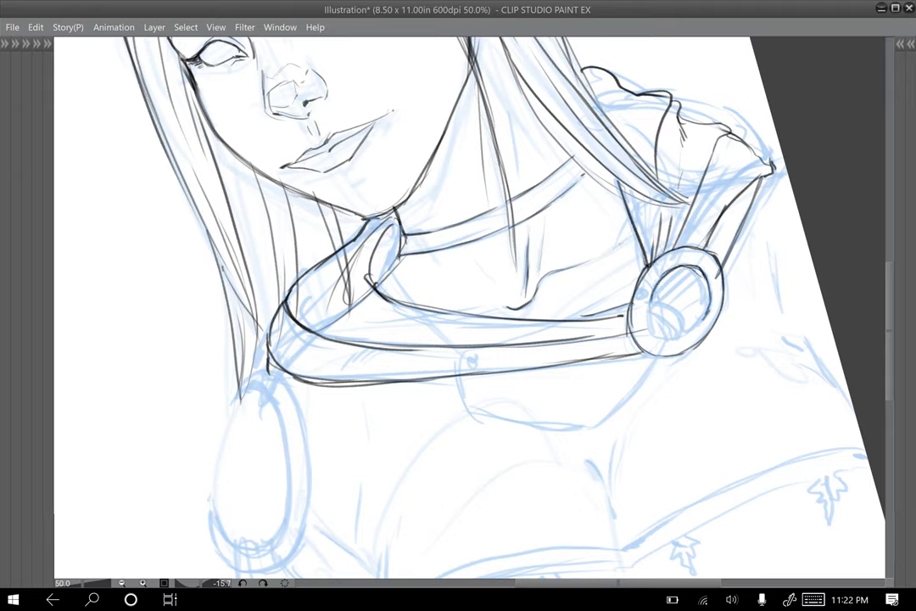
mouse_move(653, 298)
left_mouse_down()
mouse_move(684, 323)
mouse_move(673, 335)
mouse_move(683, 268)
left_mouse_up()
mouse_move(661, 299)
left_mouse_down()
mouse_move(701, 272)
mouse_move(697, 285)
left_mouse_up()
left_click_drag(689, 315, 704, 280)
left_click_drag(668, 334, 676, 339)
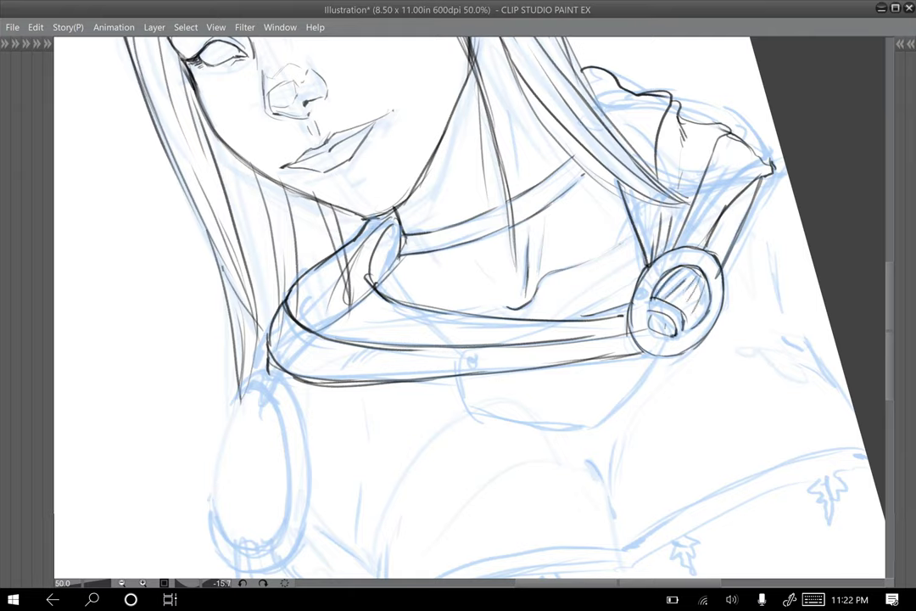
Step: Outline the pointed chest panel below the cloak bands in black and add short edge lines inside the neckline
left_click_drag(458, 373, 473, 417)
mouse_move(654, 357)
left_mouse_down()
mouse_move(591, 429)
mouse_move(632, 365)
left_mouse_up()
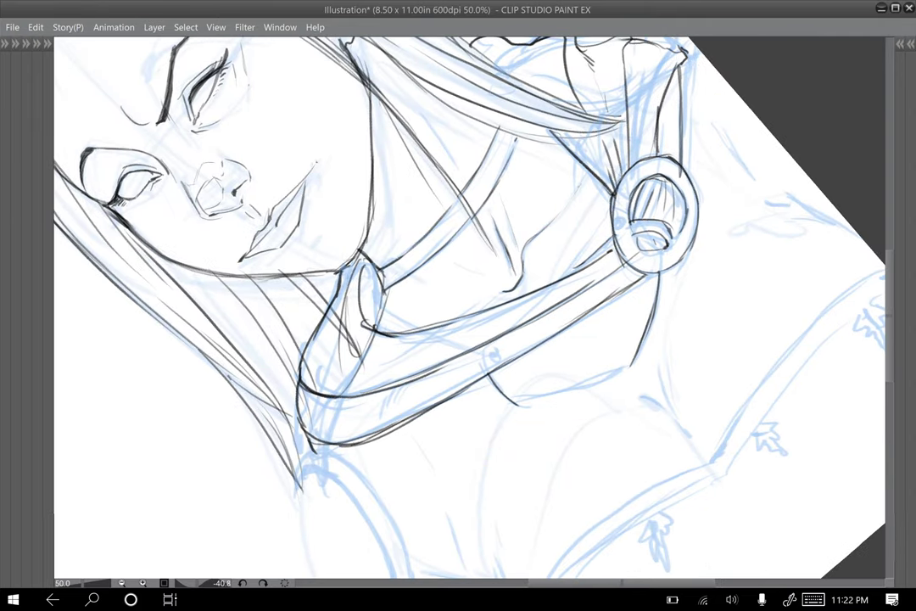
mouse_move(514, 398)
left_mouse_down()
mouse_move(593, 379)
mouse_move(644, 331)
mouse_move(595, 426)
mouse_move(544, 461)
left_mouse_up()
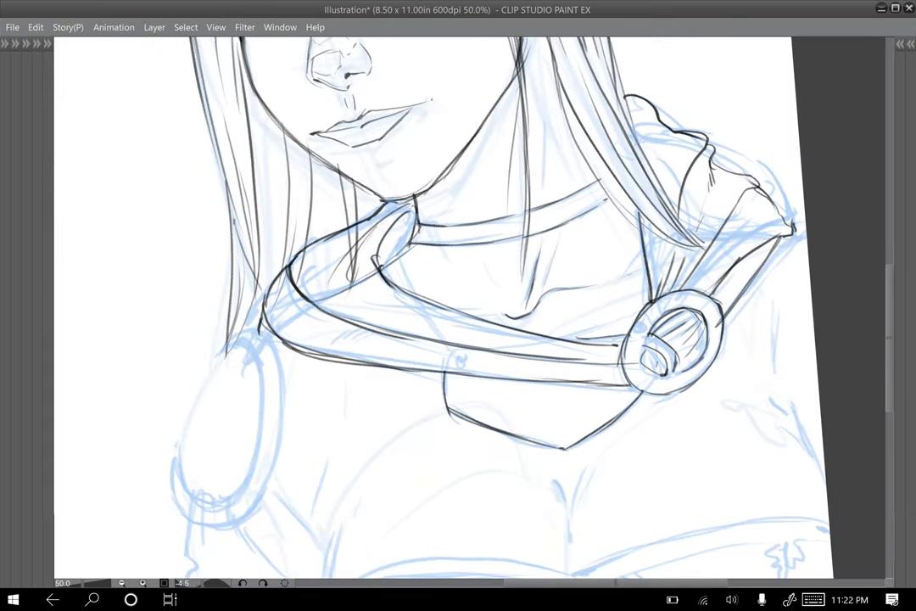
left_click_drag(396, 253, 415, 294)
mouse_move(596, 328)
left_mouse_down()
mouse_move(557, 338)
mouse_move(637, 317)
left_mouse_up()
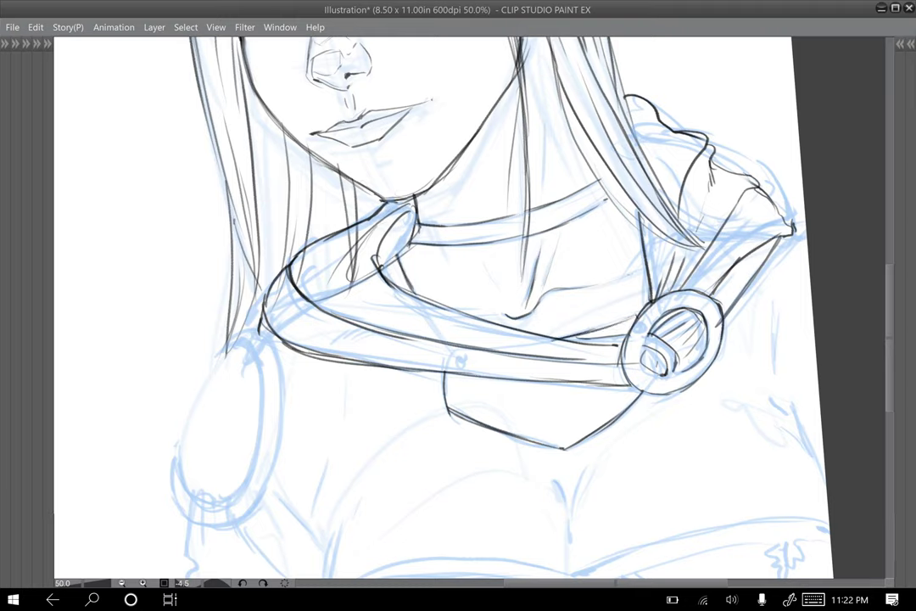
Step: Outline the oval shoulder opening and its surrounding ring in black, with the gathered, ragged-edged sleeve hanging beneath it
key("ctrl+minus")
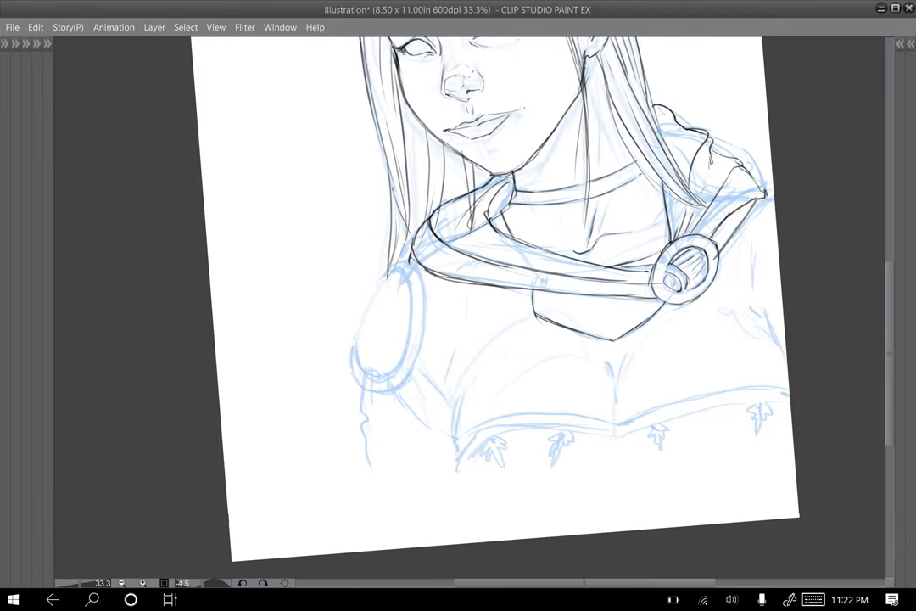
left_click_drag(358, 334, 357, 362)
mouse_move(395, 270)
left_mouse_down()
mouse_move(356, 335)
mouse_move(366, 382)
left_mouse_up()
mouse_move(383, 275)
left_mouse_down()
mouse_move(404, 265)
mouse_move(411, 343)
mouse_move(387, 387)
left_mouse_up()
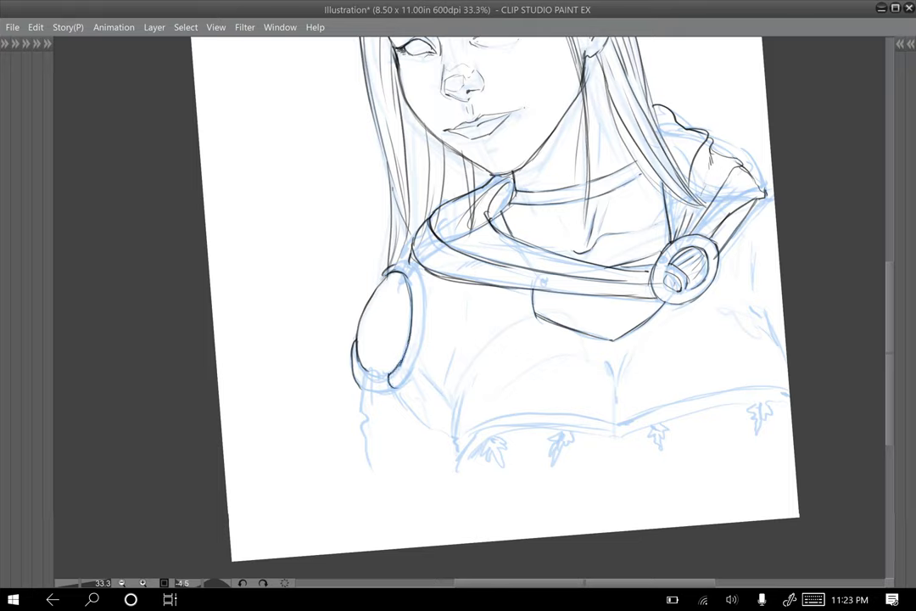
mouse_move(418, 274)
left_mouse_down()
mouse_move(408, 380)
mouse_move(360, 408)
mouse_move(364, 446)
left_mouse_up()
mouse_move(377, 370)
left_mouse_down()
mouse_move(373, 382)
mouse_move(387, 371)
mouse_move(389, 412)
mouse_move(406, 405)
mouse_move(452, 433)
left_mouse_up()
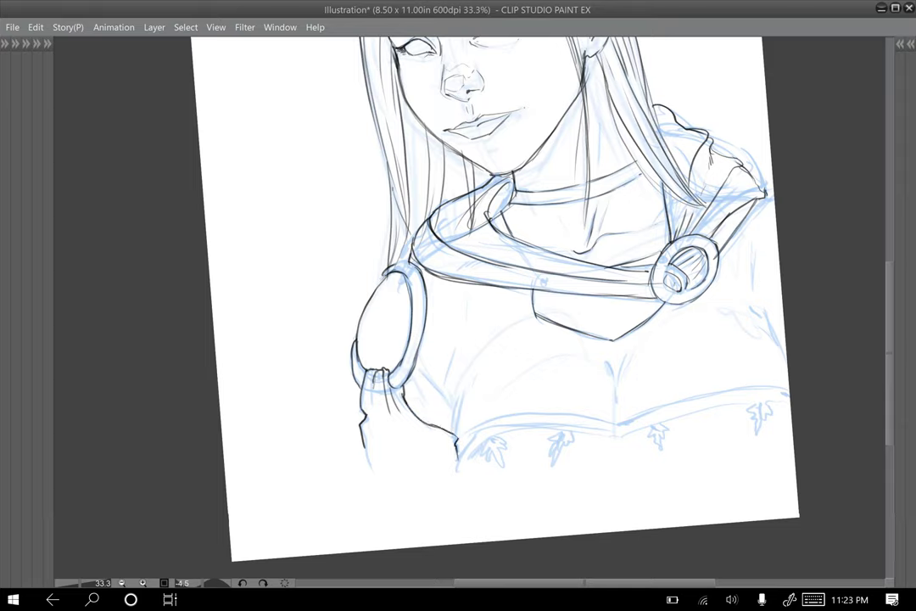
Step: Draw the armpit crease and cleavage lines in black, plus short contour strokes on the far arm and choker
left_click_drag(445, 379, 456, 439)
left_click_drag(601, 369, 618, 417)
left_click_drag(628, 353, 623, 367)
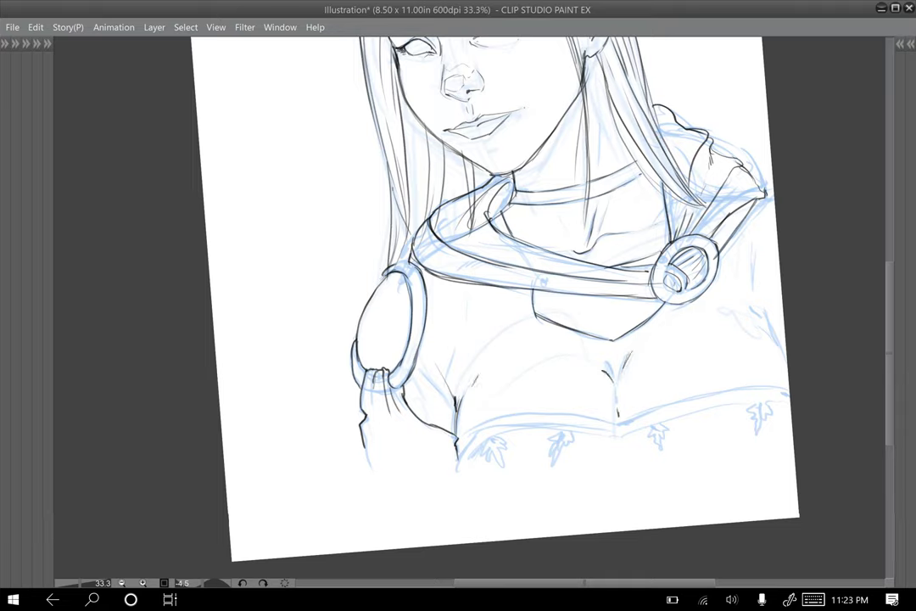
left_click_drag(754, 252, 754, 289)
left_click_drag(614, 176, 636, 179)
left_click_drag(696, 84, 719, 89)
Step: Draw the bodice's upper edge in black across the chest, dipping at the center, and start its lower trim line
left_click_drag(678, 307, 675, 273)
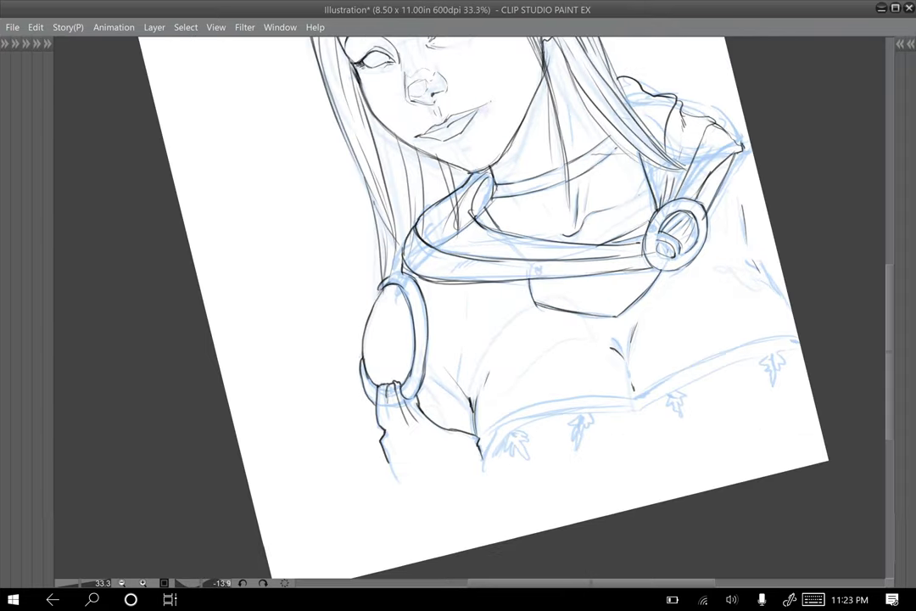
mouse_move(482, 456)
left_mouse_down()
mouse_move(507, 423)
mouse_move(585, 409)
left_mouse_up()
mouse_move(511, 419)
left_mouse_down()
mouse_move(635, 402)
mouse_move(532, 407)
left_mouse_up()
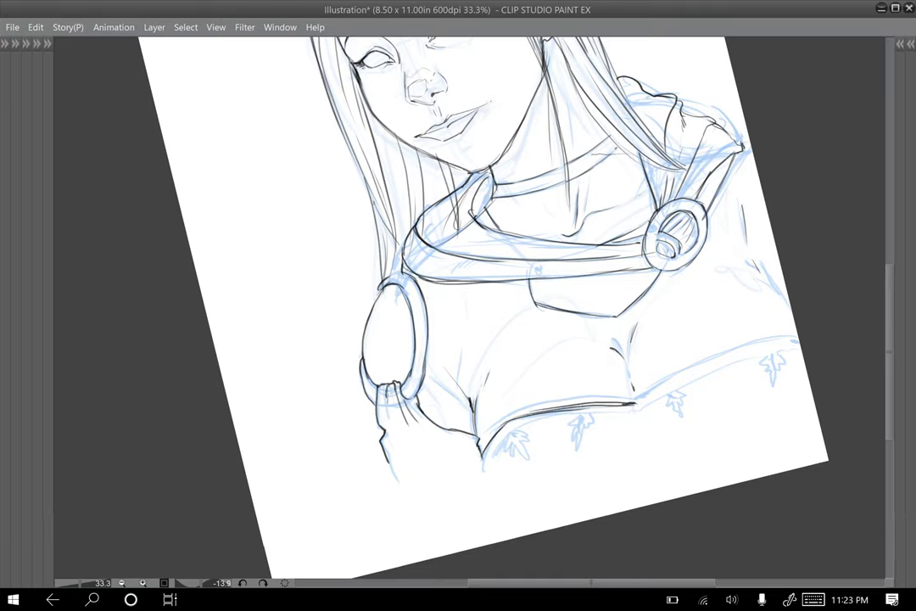
left_click_drag(633, 400, 774, 336)
left_click_drag(483, 470, 511, 441)
Step: Add light black contour strokes along the upper curves of the chest, above the bodice edge
left_click_drag(636, 280, 637, 310)
left_click_drag(490, 362, 460, 397)
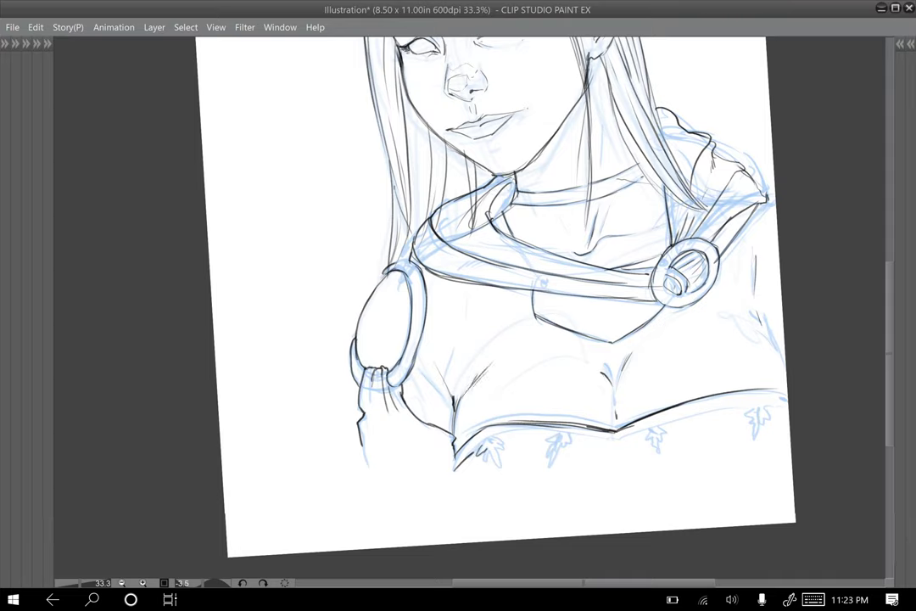
left_click_drag(514, 357, 472, 388)
left_click_drag(658, 341, 648, 351)
Step: Draw the bodice trim's lower line in black with its four hanging leaf ornaments
mouse_move(481, 452)
left_mouse_down()
mouse_move(498, 468)
mouse_move(504, 452)
mouse_move(492, 440)
mouse_move(552, 430)
mouse_move(549, 466)
mouse_move(575, 434)
left_mouse_up()
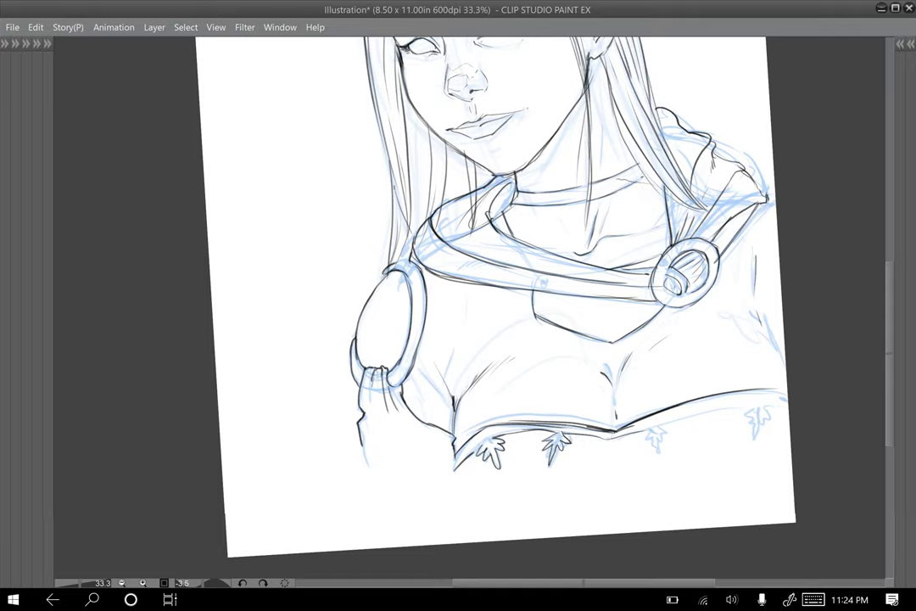
mouse_move(650, 430)
left_mouse_down()
mouse_move(643, 441)
mouse_move(662, 457)
mouse_move(670, 431)
left_mouse_up()
left_click_drag(658, 428, 748, 418)
left_click_drag(747, 418, 738, 424)
mouse_move(738, 424)
left_mouse_down()
mouse_move(749, 426)
mouse_move(746, 447)
left_mouse_up()
left_click_drag(746, 447, 765, 422)
mouse_move(758, 419)
left_mouse_down()
mouse_move(766, 414)
mouse_move(761, 409)
left_mouse_up()
left_click_drag(759, 409, 785, 407)
Step: Draw the far arm's outer contour and cloth folds in black, running down from the cloak's shoulder point
left_click_drag(764, 325, 780, 349)
left_click_drag(773, 346, 783, 368)
left_click_drag(760, 287, 762, 300)
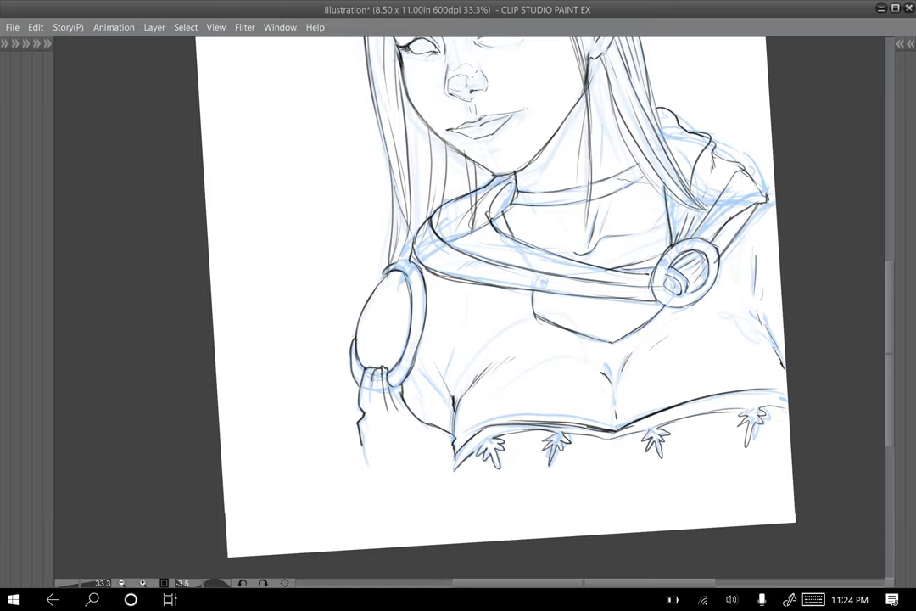
left_click_drag(758, 225, 760, 250)
left_click_drag(760, 207, 772, 249)
left_click_drag(768, 203, 775, 212)
Step: Hide the blue sketch layers Layer 6 and Layer 1 so only the black line art shows
scroll(774, 210, "down", 1)
left_click_drag(437, 543, 408, 538)
left_click_drag(509, 339, 465, 403)
left_click_drag(438, 543, 462, 544)
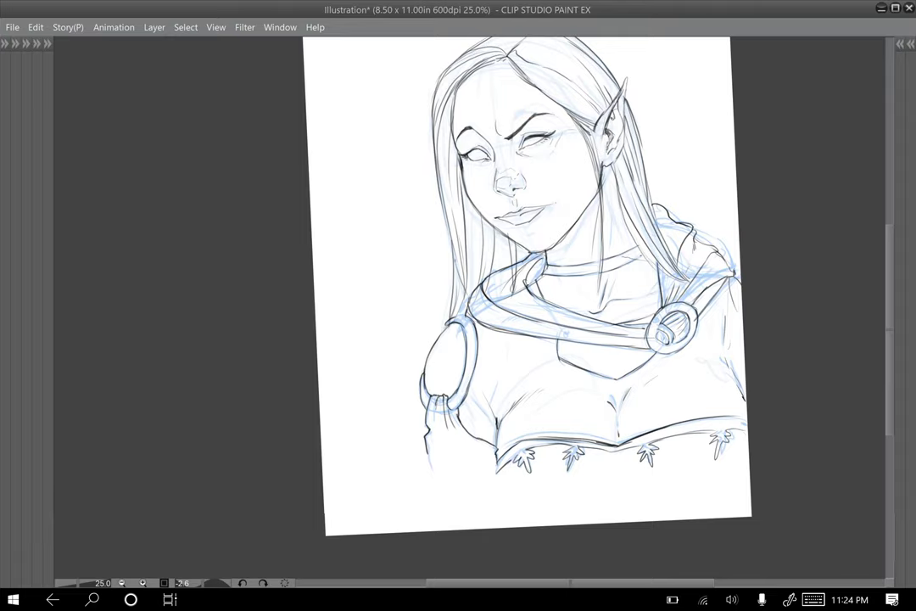
key("F7")
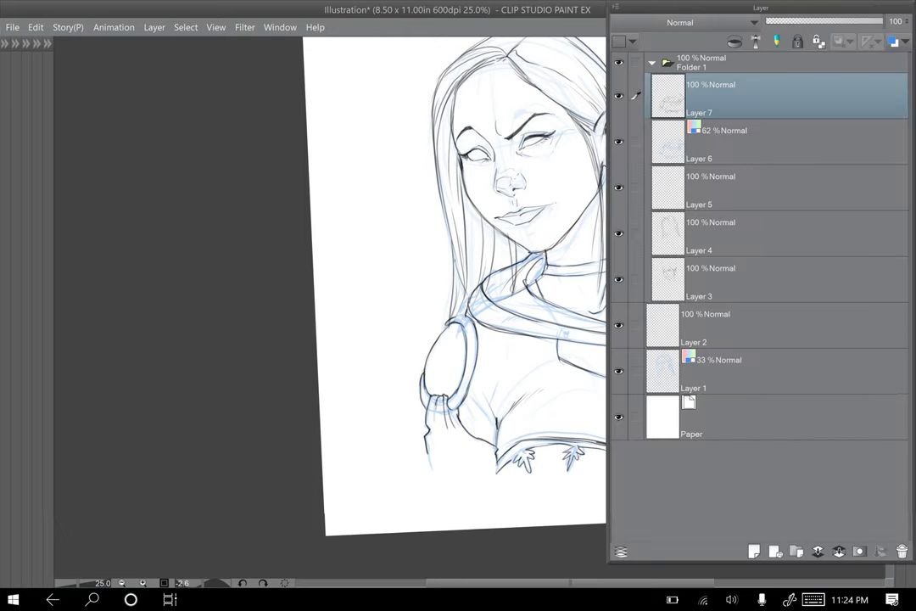
left_click(618, 141)
left_click(619, 370)
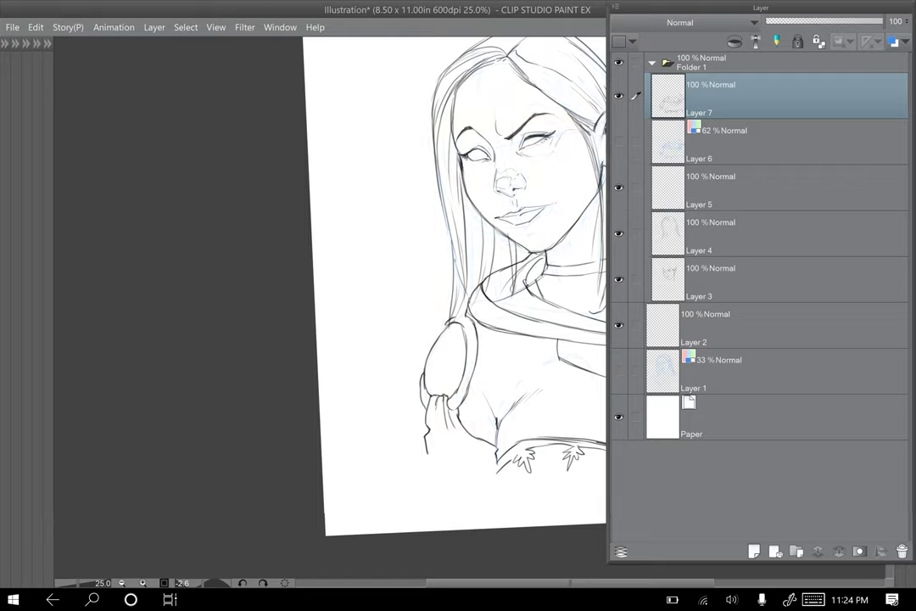
Step: Erase the hair strands that overlap the cloak and its collar on Layer 4
left_click(763, 234)
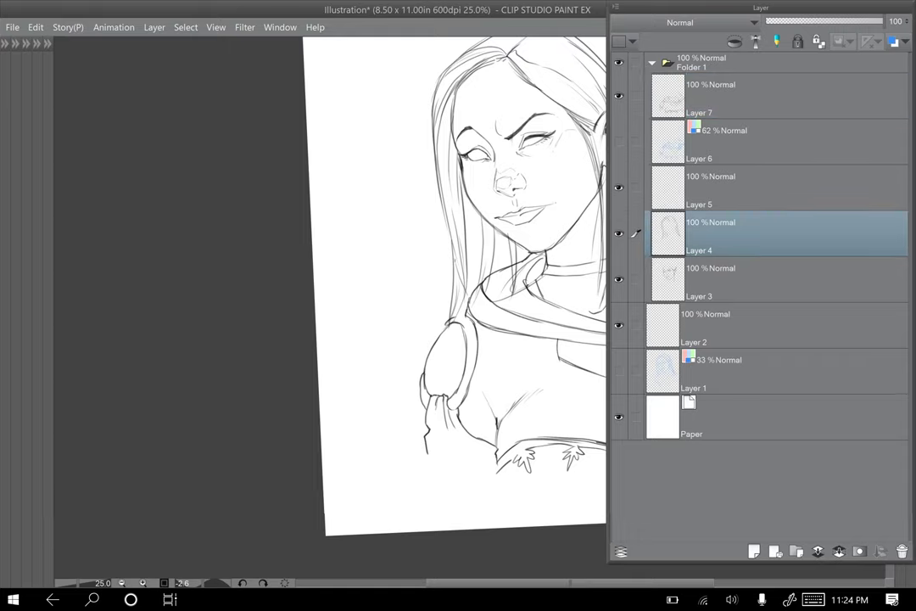
left_click(517, 282)
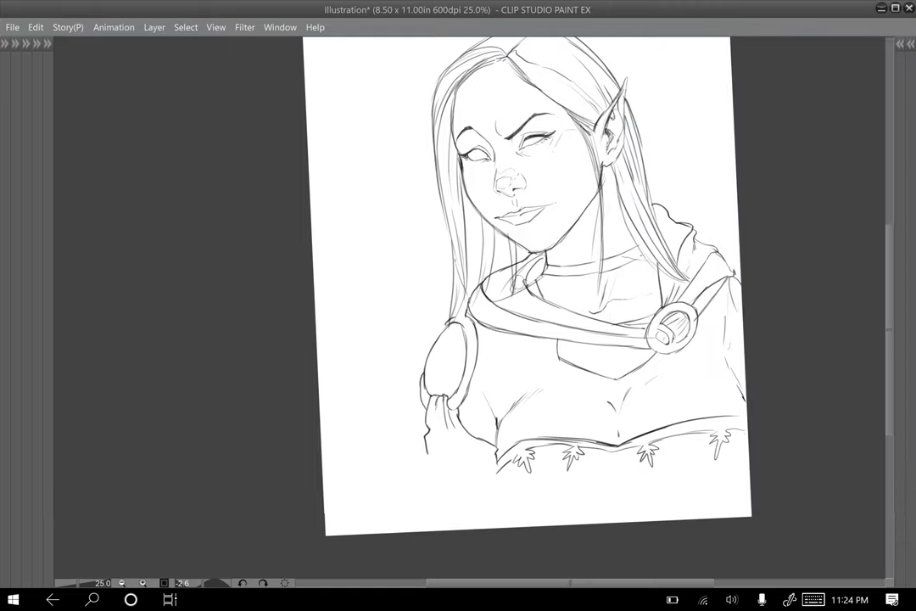
left_click_drag(517, 282, 506, 277)
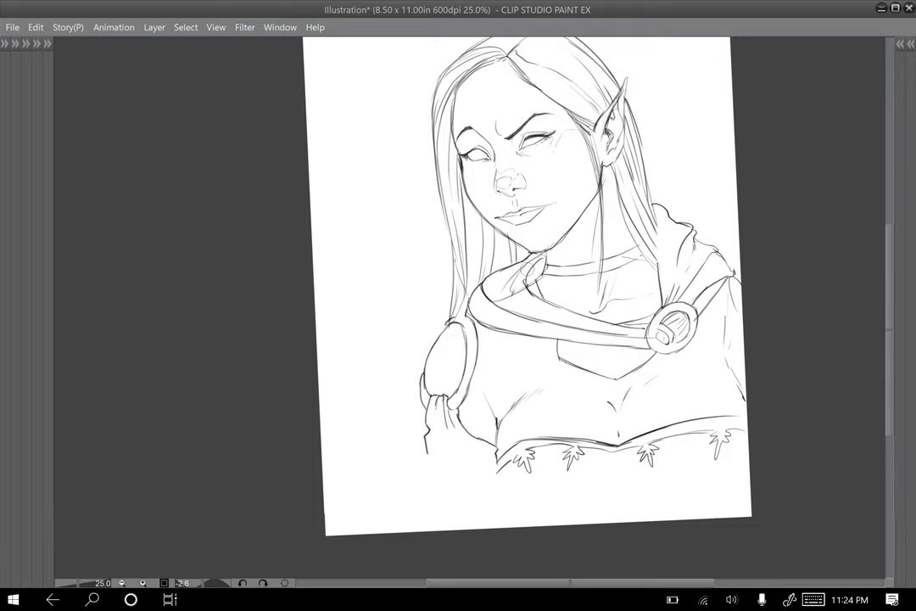
Step: Make Layer 7, which holds the outfit line art, the active layer
key("F8")
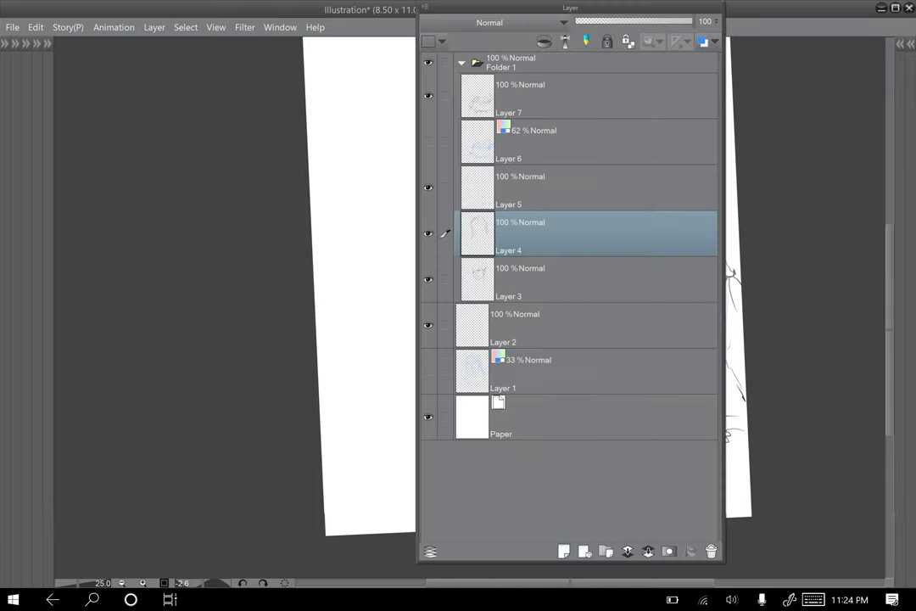
left_click(585, 97)
key("F8")
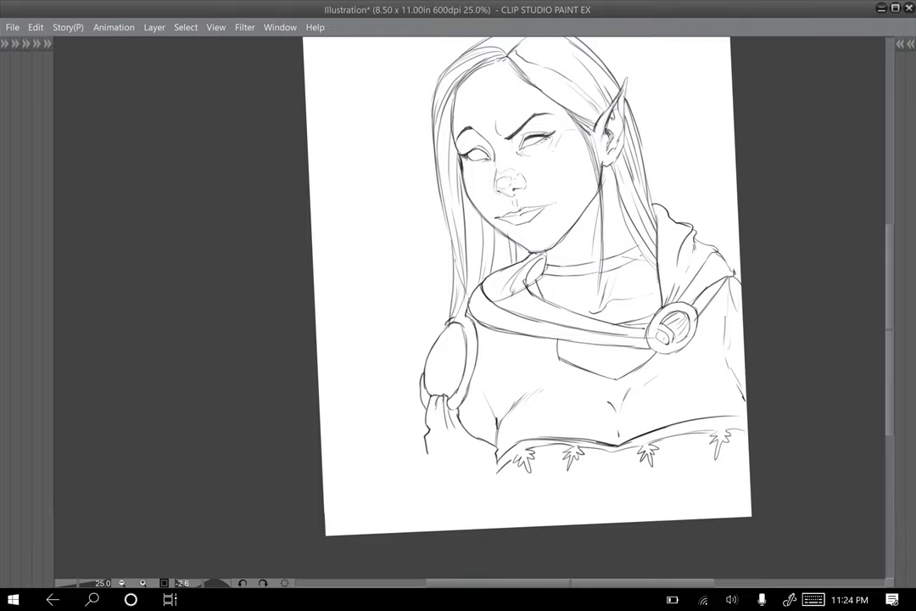
Step: Try Layers 3, 4 and 7 in turn to erase the stray lines on the cloak's collar below the chin
key("F7")
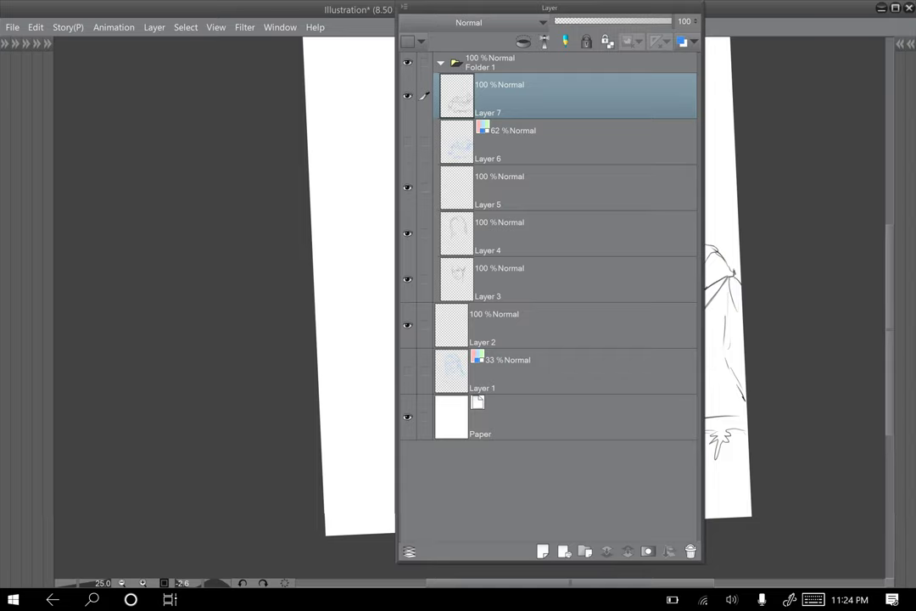
left_click(585, 280)
key("F7")
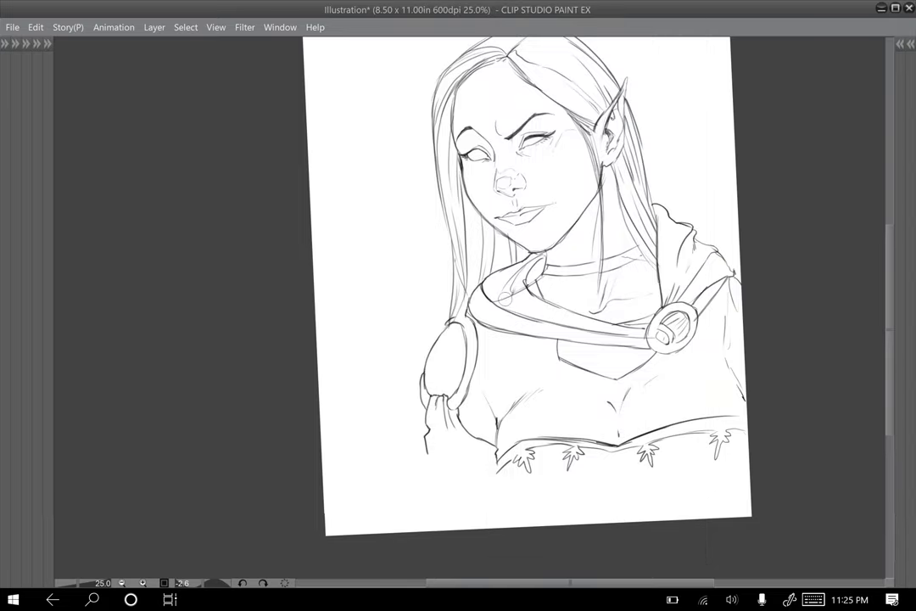
key("F7")
left_click(508, 237)
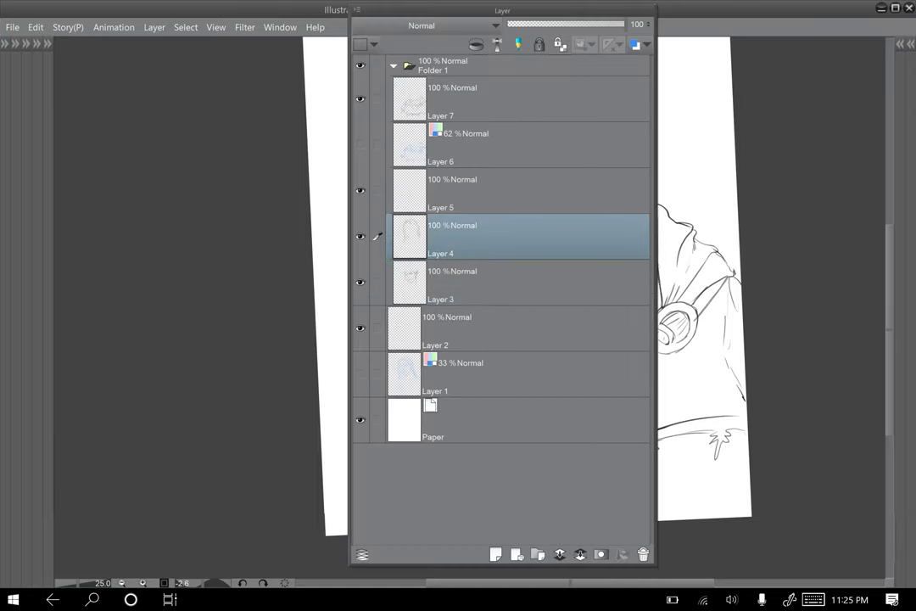
key("F7")
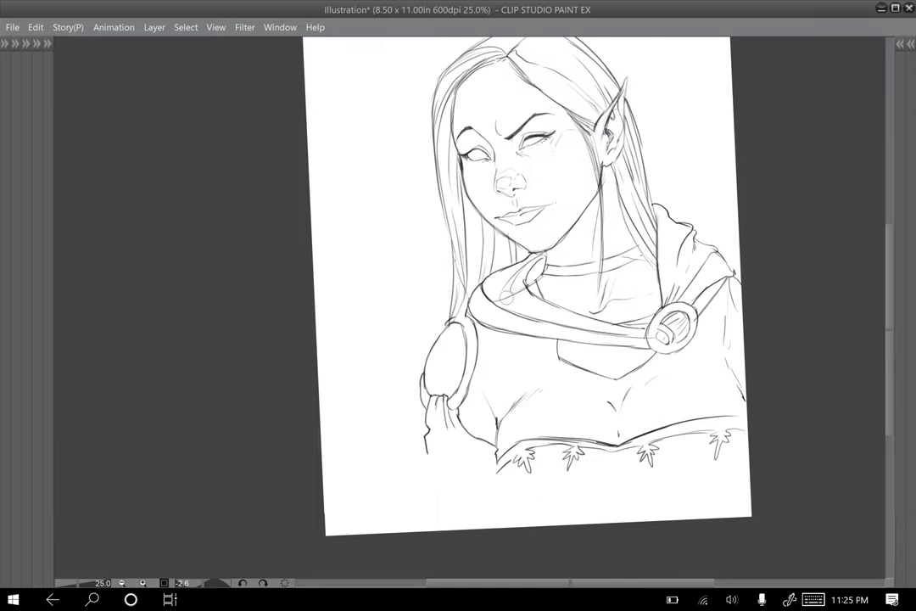
key("F7")
left_click(508, 98)
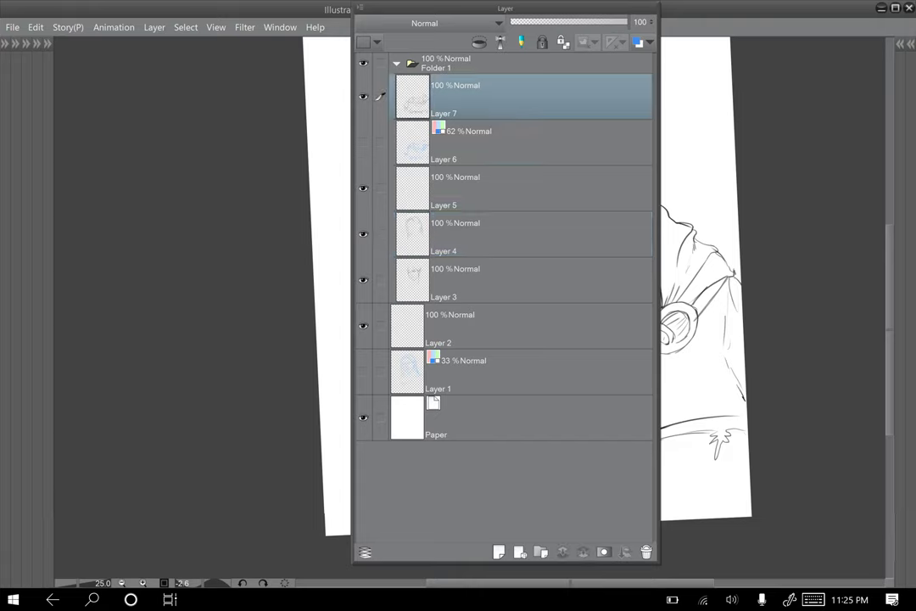
key("F7")
left_click_drag(506, 300, 516, 297)
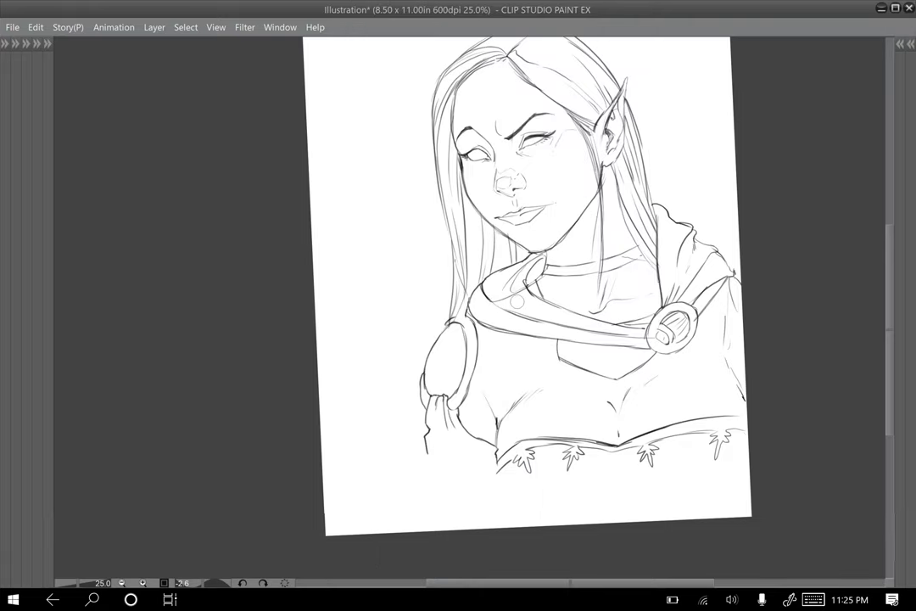
Step: Make Layer 5 the active layer and display the layer list beside the full portrait
key("F7")
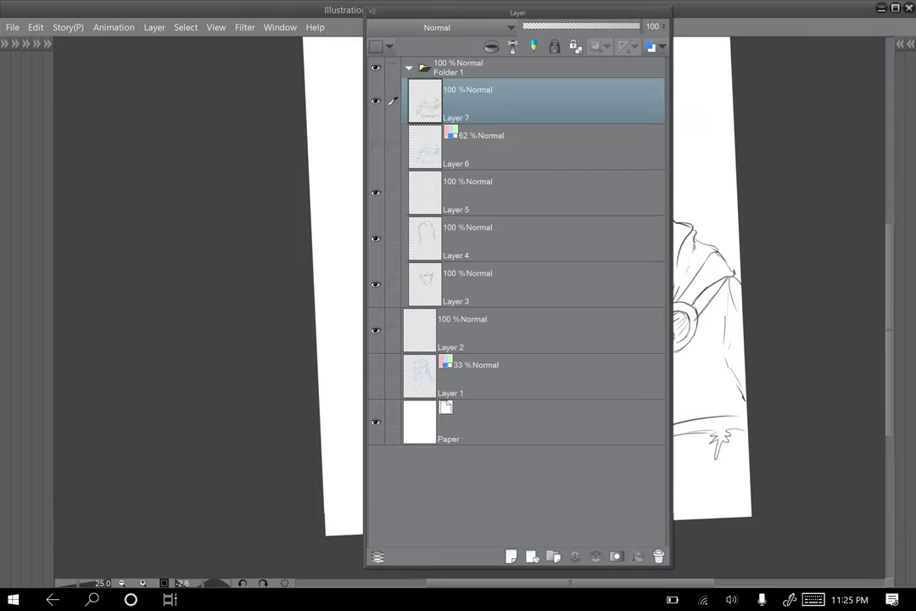
left_click(509, 192)
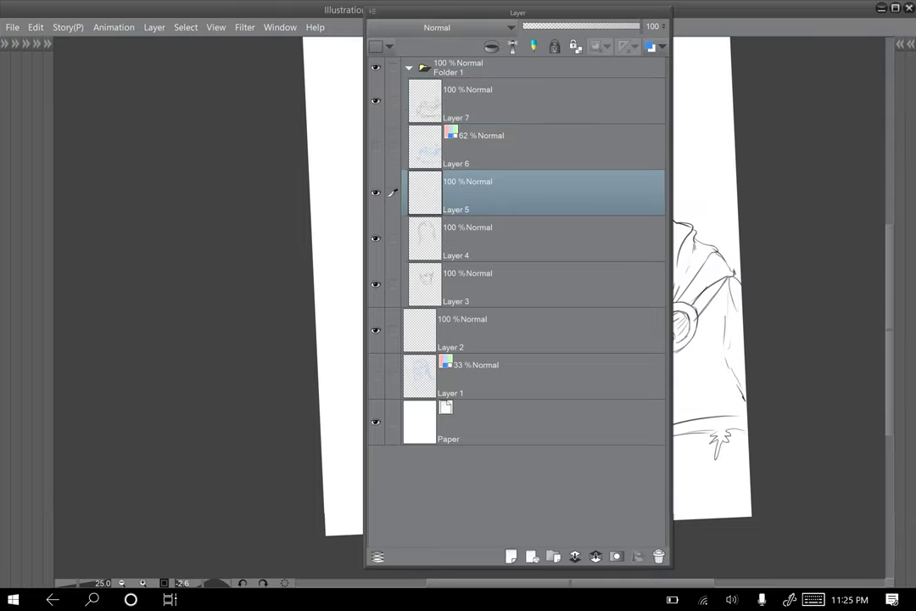
key("F7")
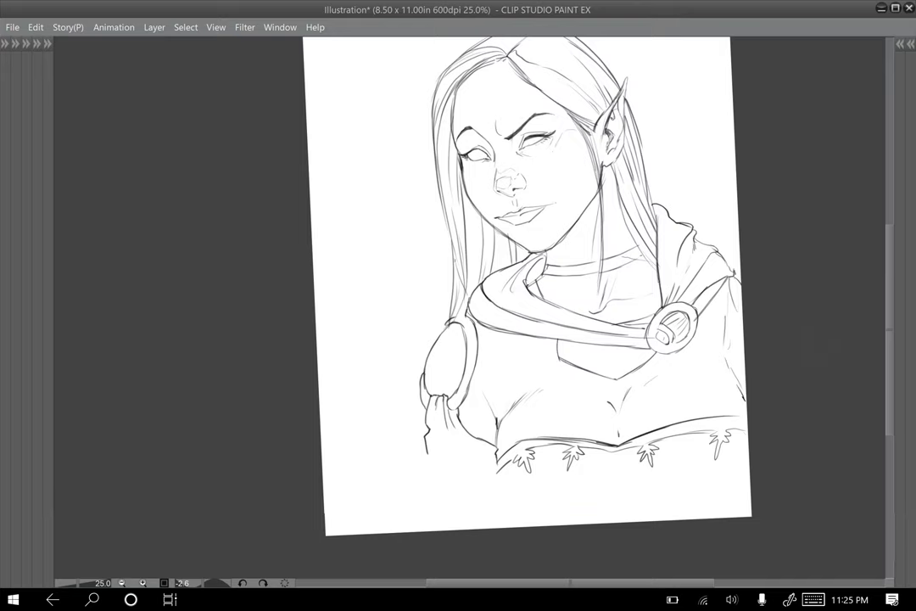
left_click_drag(526, 280, 503, 338)
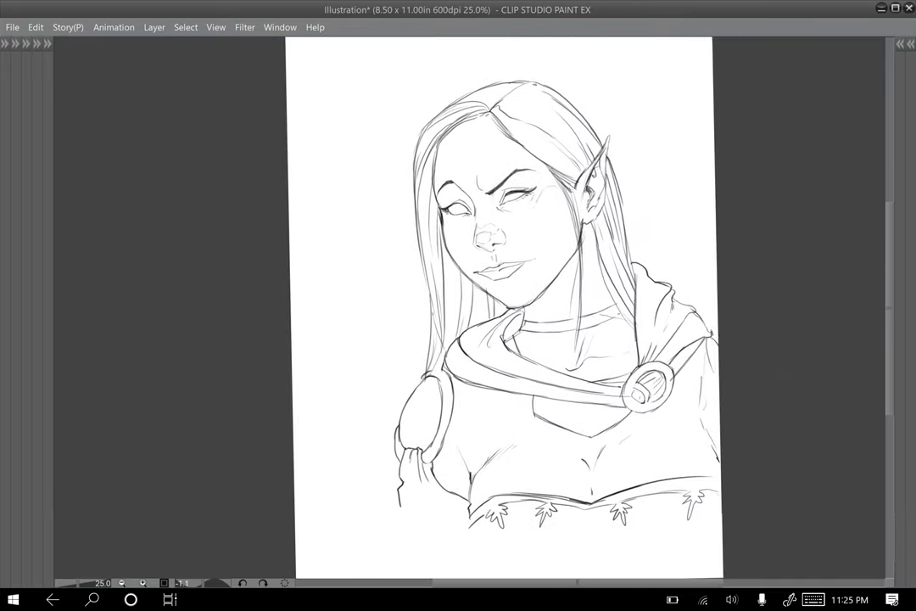
key("F7")
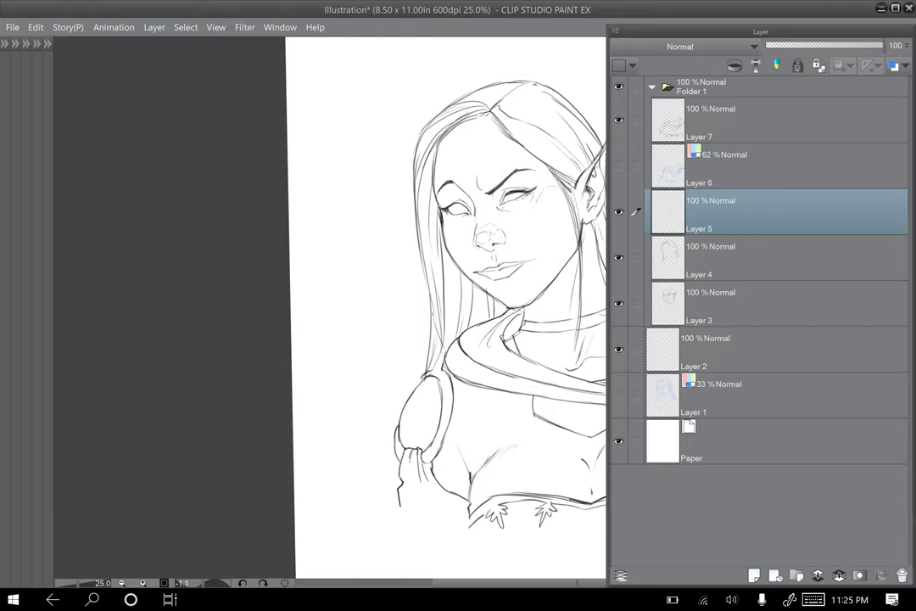
Step: Add a new raster layer above Layer 7 and switch to the Real Pencil (Red) 2 brush
left_click(763, 120)
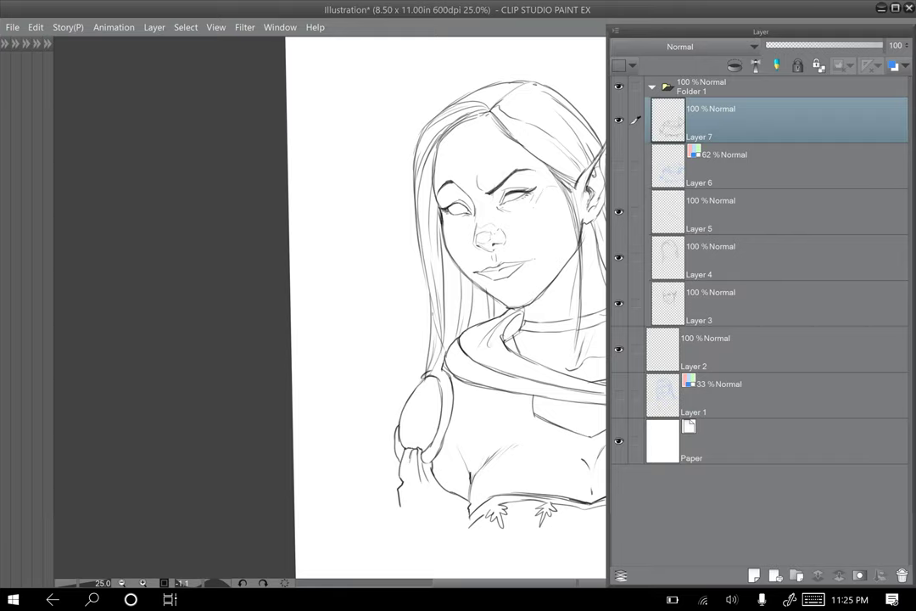
left_click(754, 576)
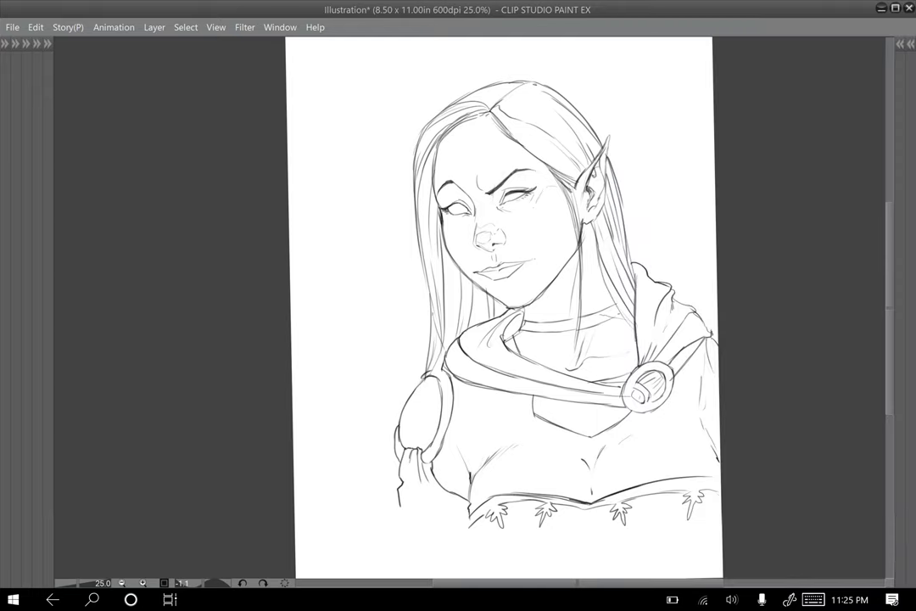
key("Tab")
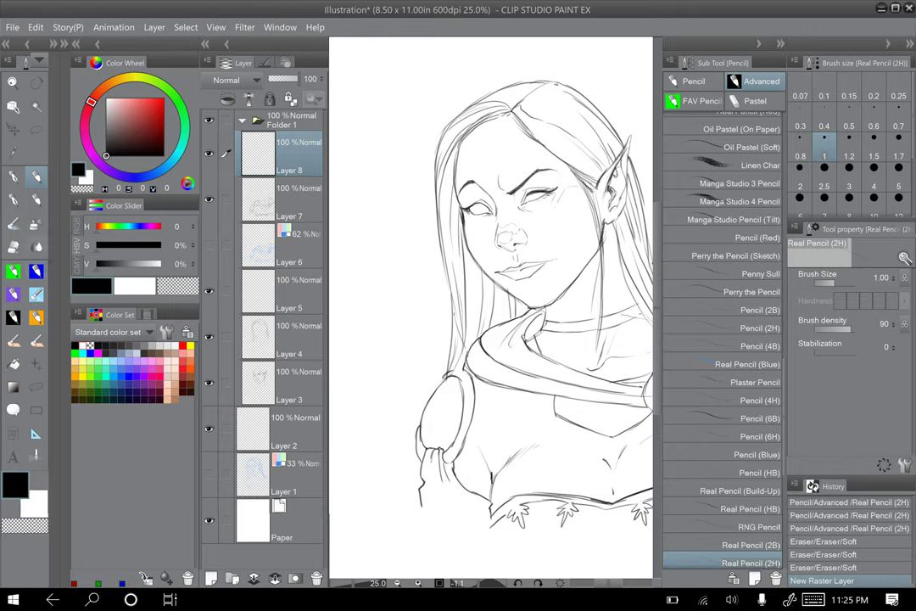
left_click(36, 200)
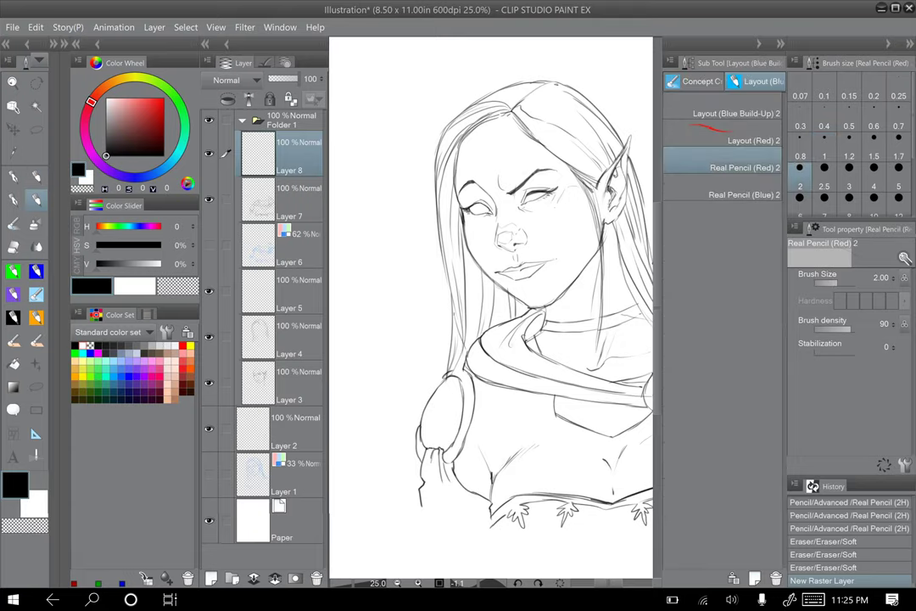
Step: Fill the irises of both eyes with solid red on Layer 8
key("Tab")
key("ctrl+plus")
left_click_drag(475, 254, 508, 356)
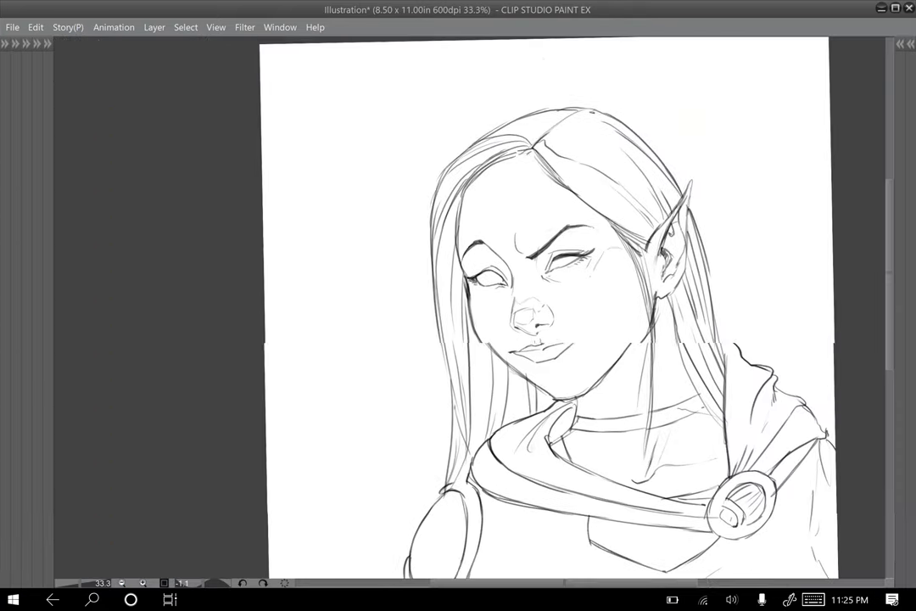
key("ctrl+plus")
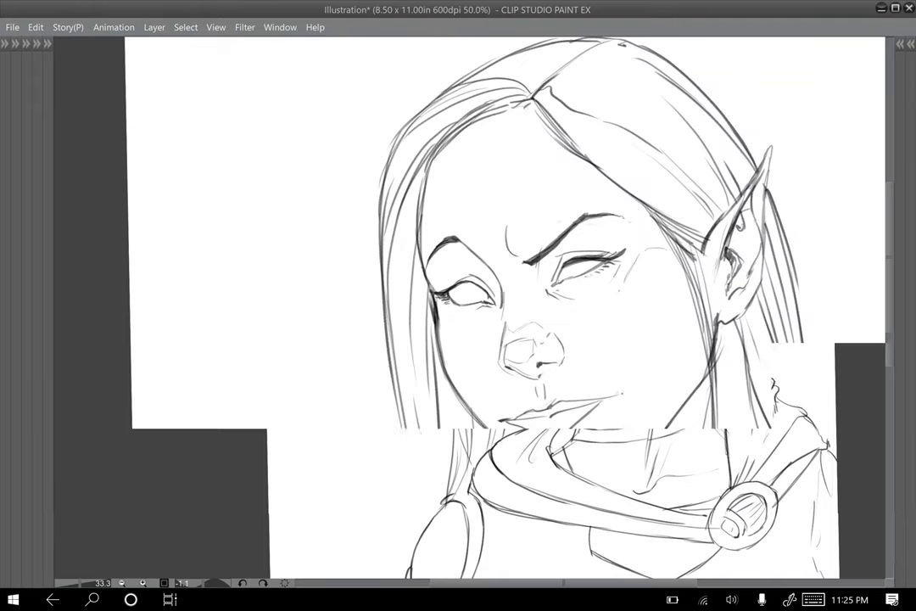
mouse_move(475, 287)
left_mouse_down()
mouse_move(480, 297)
mouse_move(473, 286)
mouse_move(478, 298)
mouse_move(466, 294)
left_mouse_up()
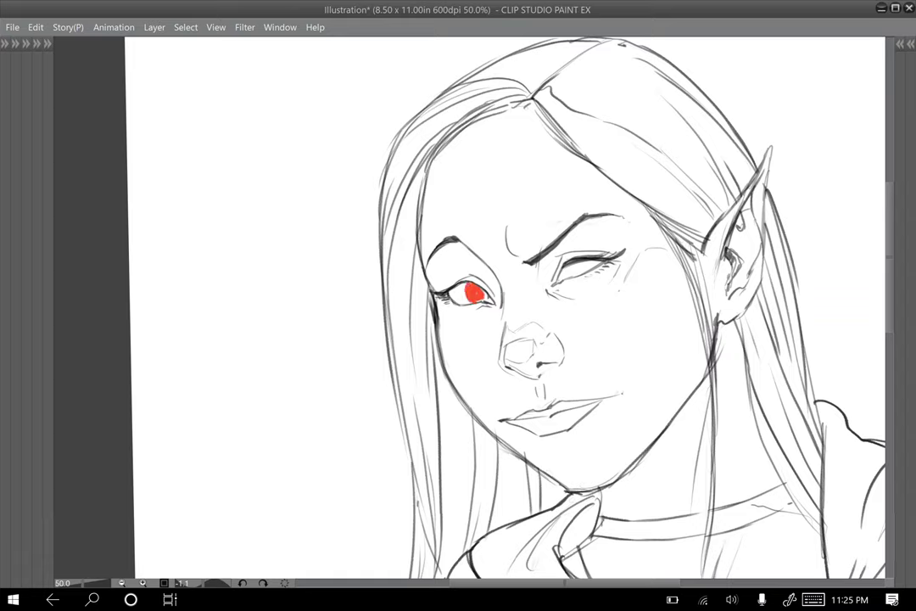
mouse_move(582, 264)
left_mouse_down()
mouse_move(593, 269)
mouse_move(575, 268)
mouse_move(580, 274)
left_mouse_up()
Step: Apply the blue layer color to Layer 8 and lower its opacity to 51%
key("F7")
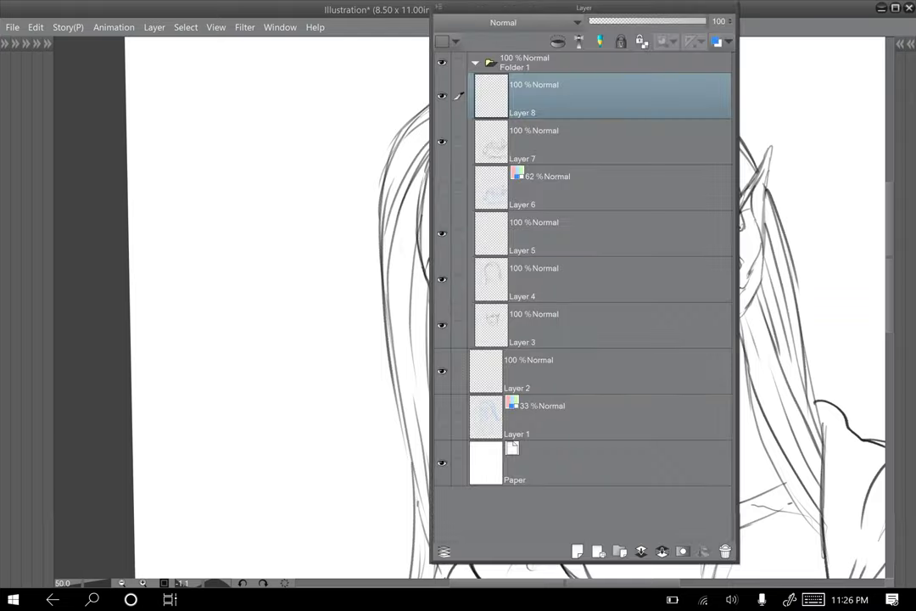
key("F7")
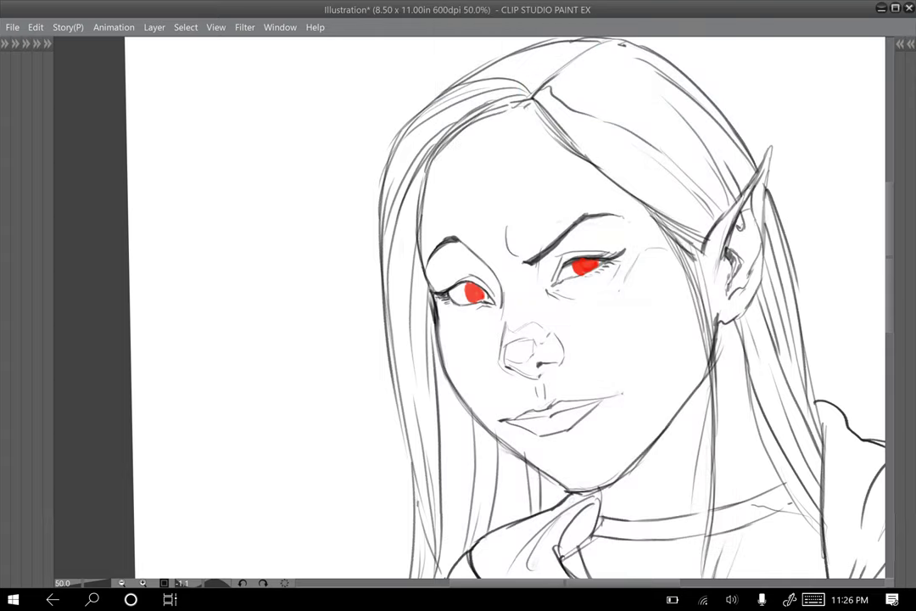
key("F7")
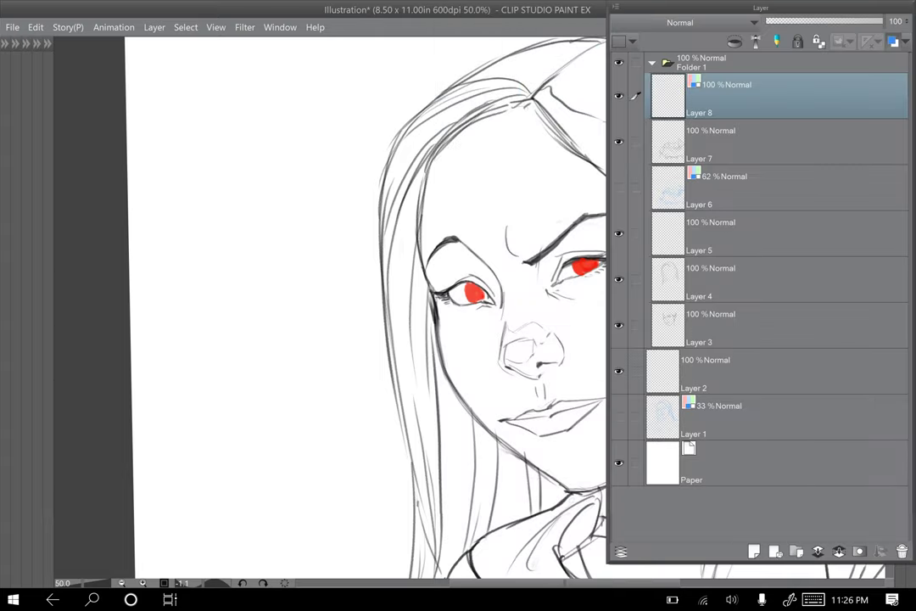
left_click_drag(880, 21, 825, 20)
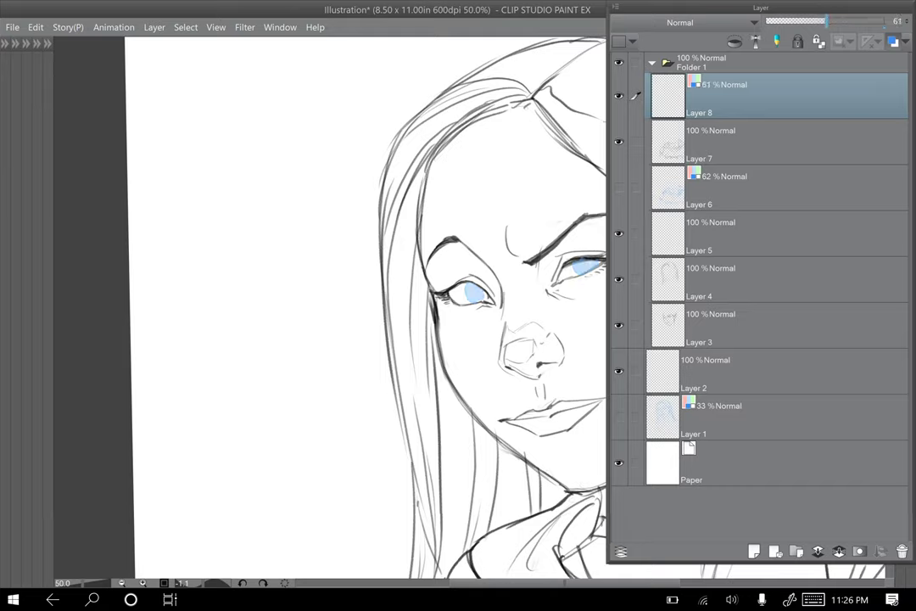
Step: Add a new raster layer above Layer 8 and switch to the Real Pencil (2H) brush
left_click(754, 552)
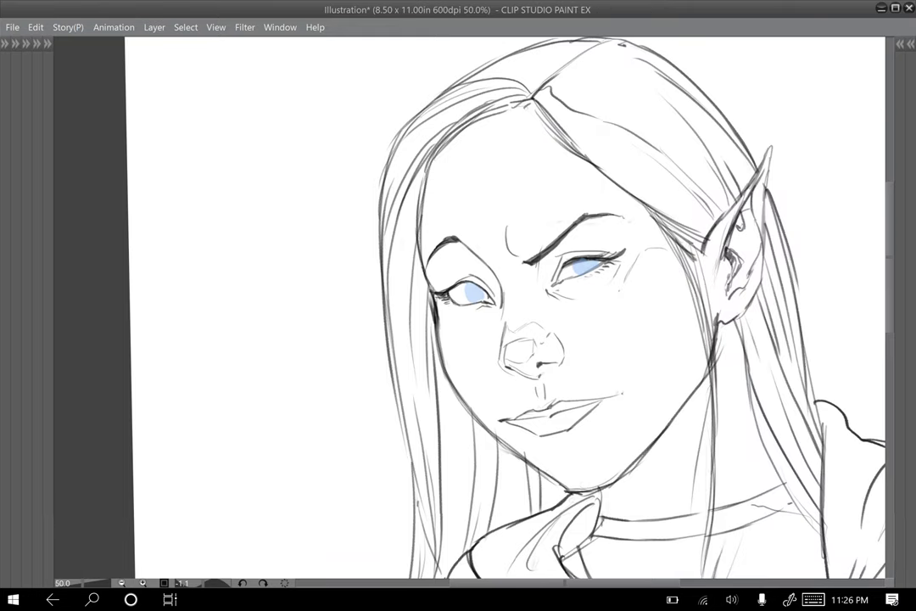
key("Tab")
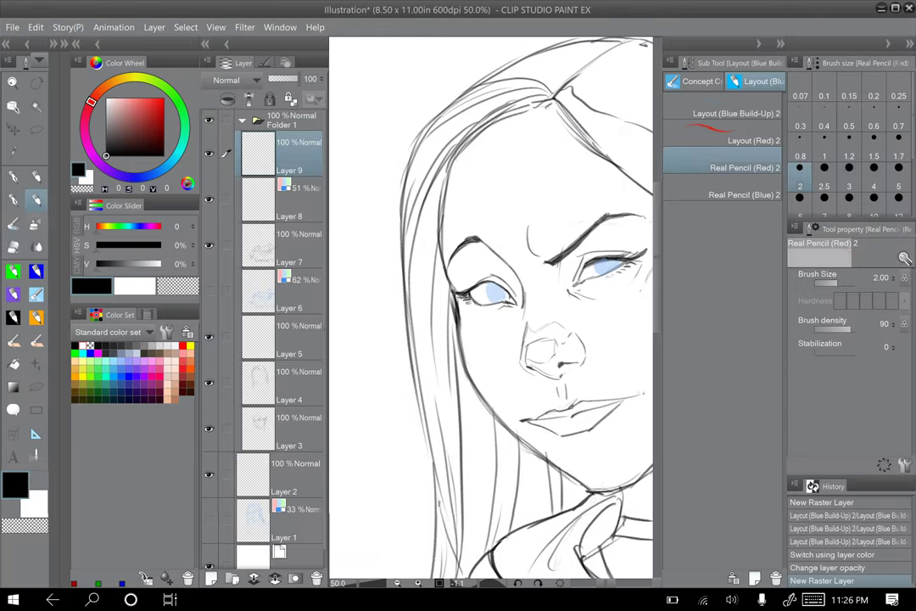
left_click(36, 176)
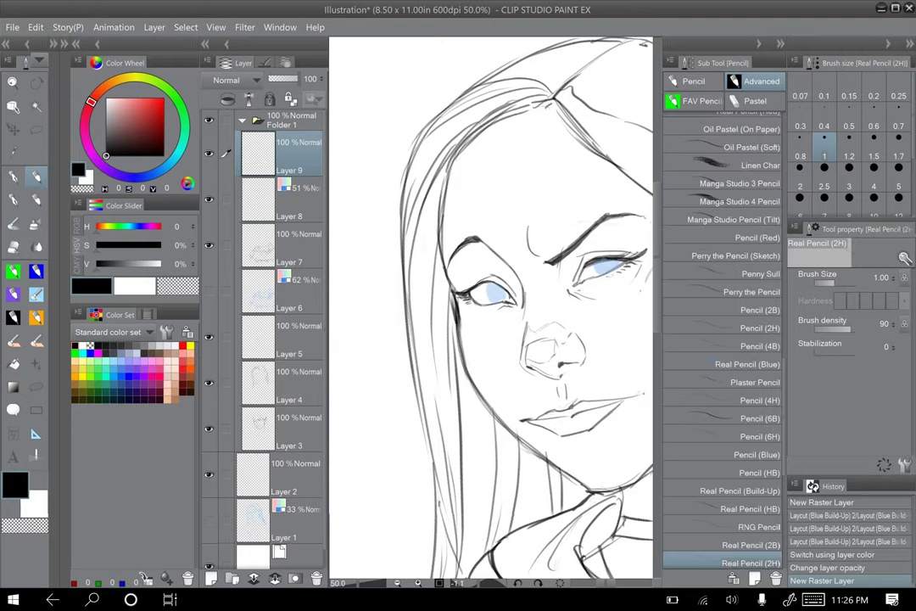
Step: Outline the irises of both eyes in black pencil on Layer 9, following the blue fills
key("Tab")
key("ctrl+plus")
left_click_drag(551, 322, 434, 280)
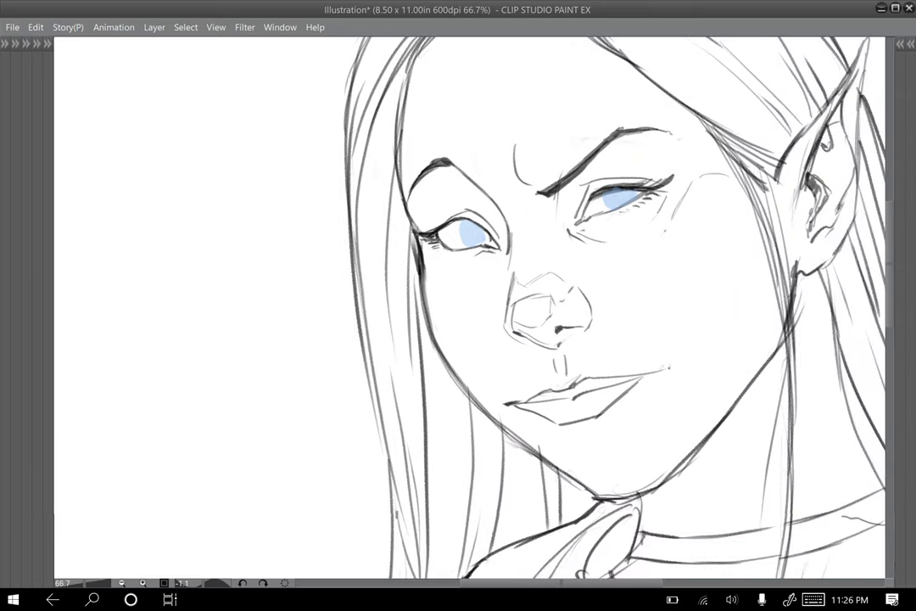
left_click_drag(460, 218, 463, 242)
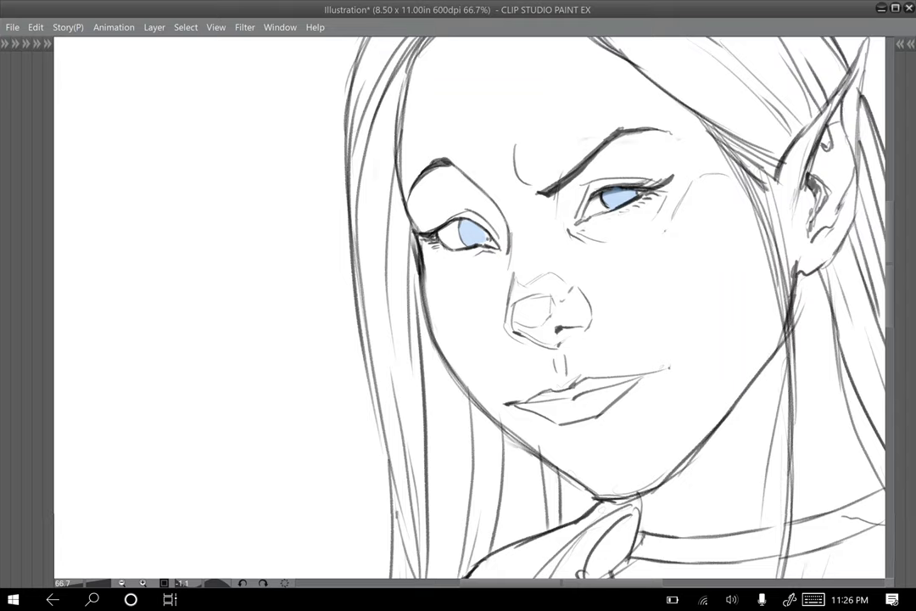
Step: Hide Layer 8 with the blue iris fills and view the whole portrait
key("ctrl+minus")
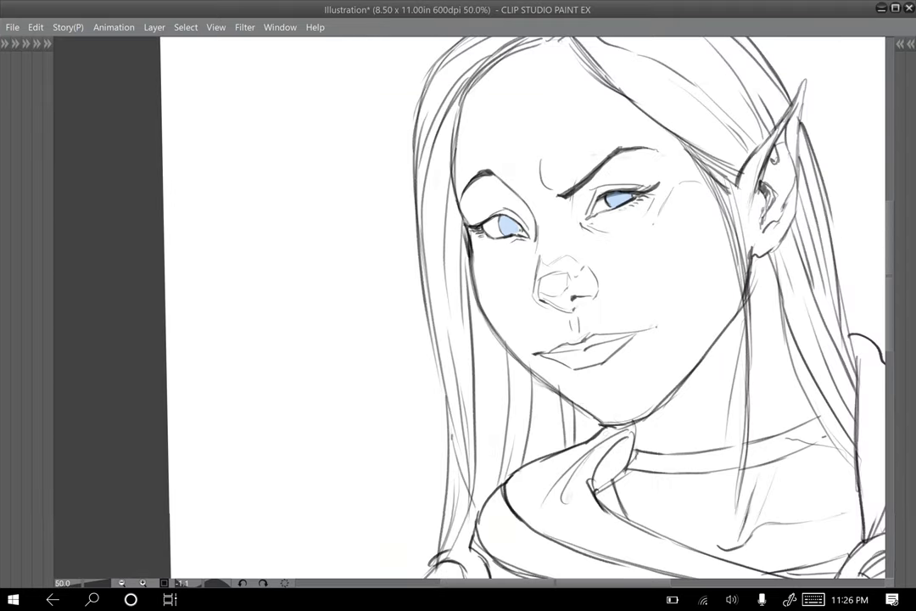
key("F7")
left_click(311, 142)
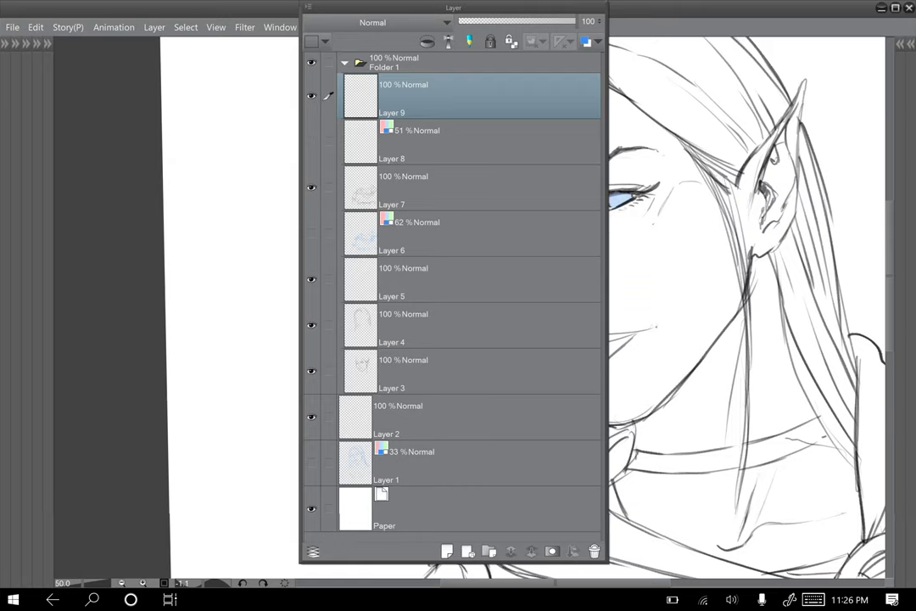
key("F7")
key("ctrl+minus")
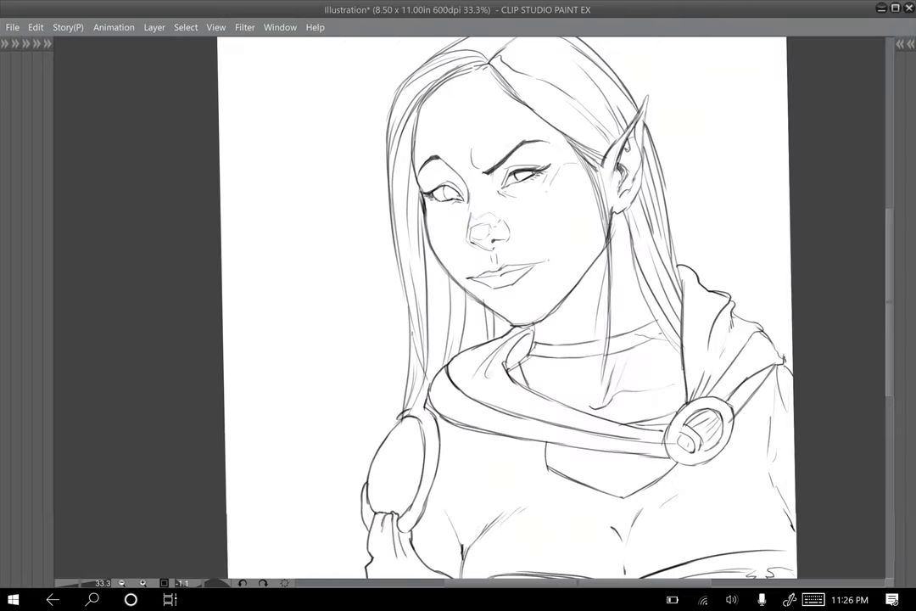
left_click_drag(509, 322, 495, 293)
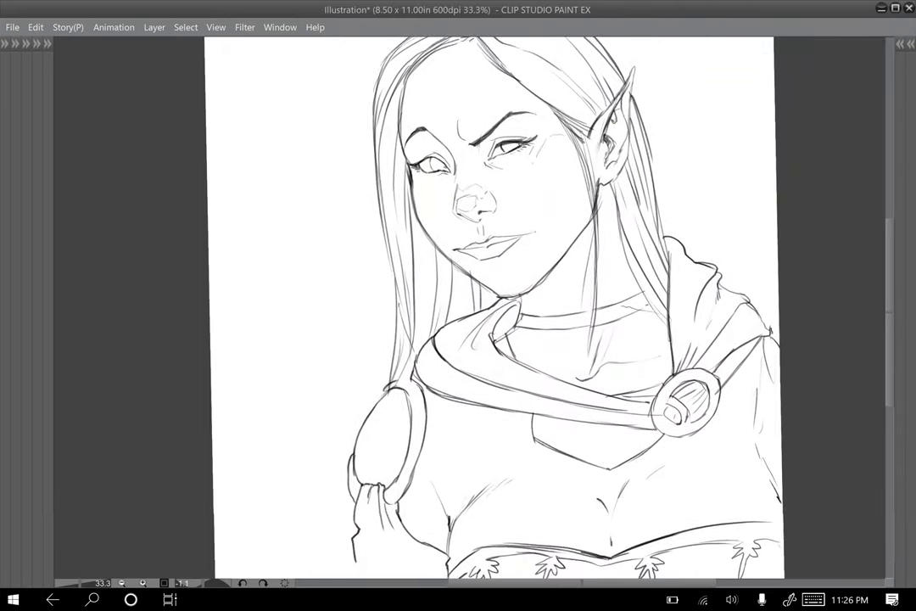
key("ctrl+minus")
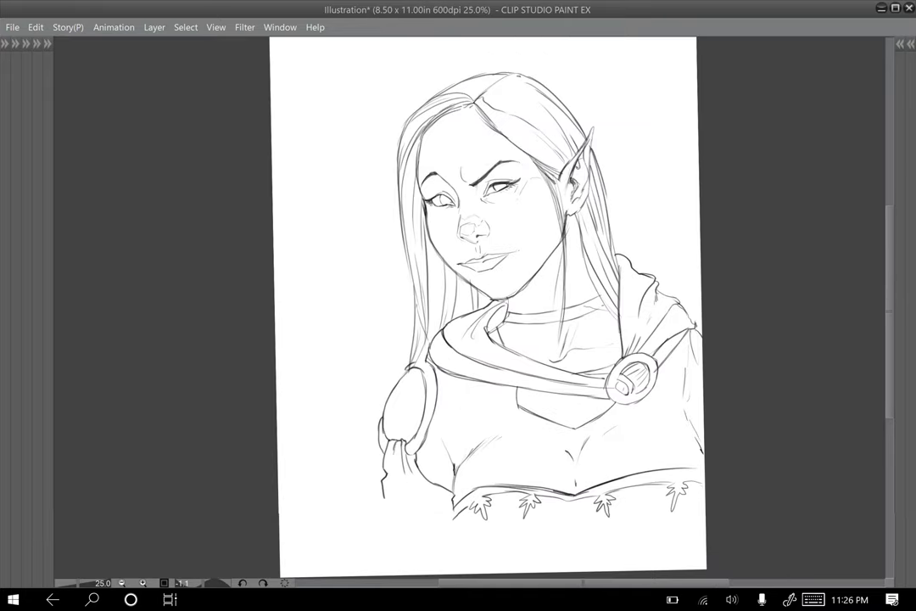
key("h")
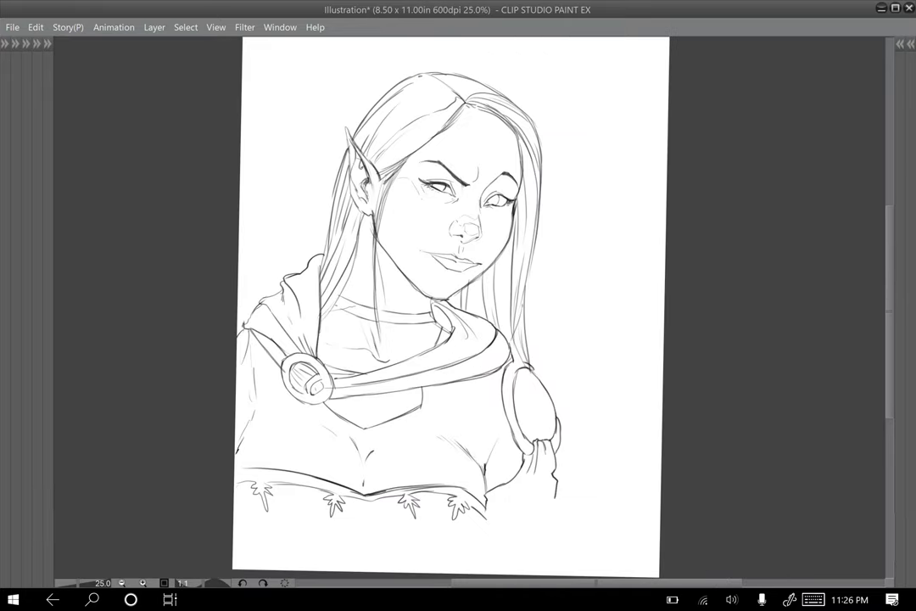
left_click_drag(289, 96, 381, 106)
left_click_drag(360, 69, 380, 106)
left_click_drag(324, 118, 381, 98)
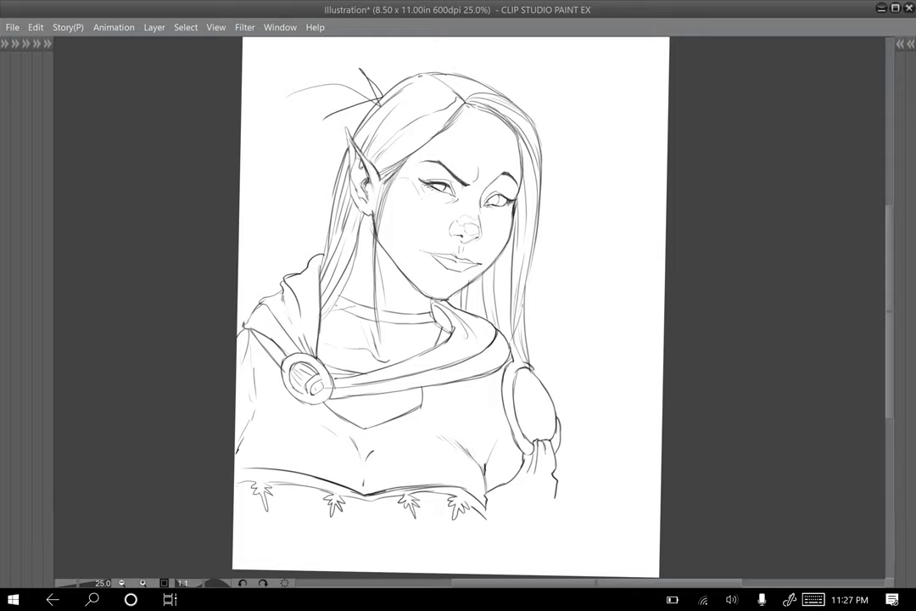
key("ctrl+z")
key("ctrl+z")
key("ctrl+z")
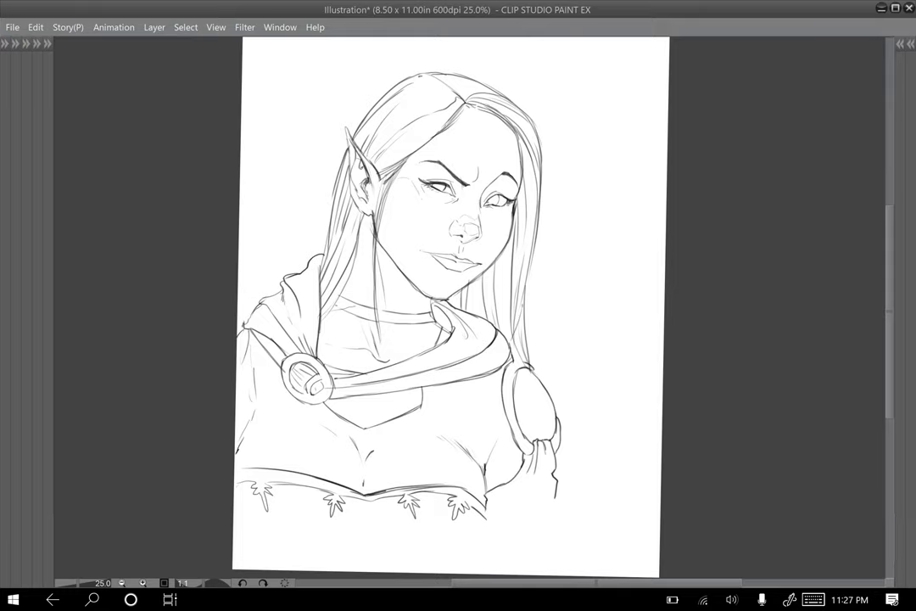
key("h")
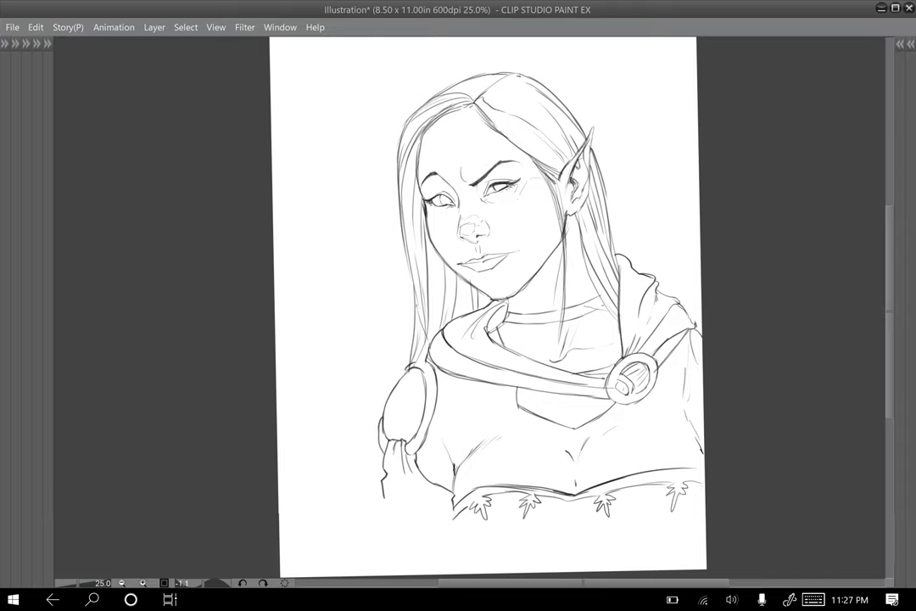
Step: Sign the drawing with the artist's name in black pencil, just below the last leaf ornament on the bodice trim
left_click_drag(488, 305, 563, 304)
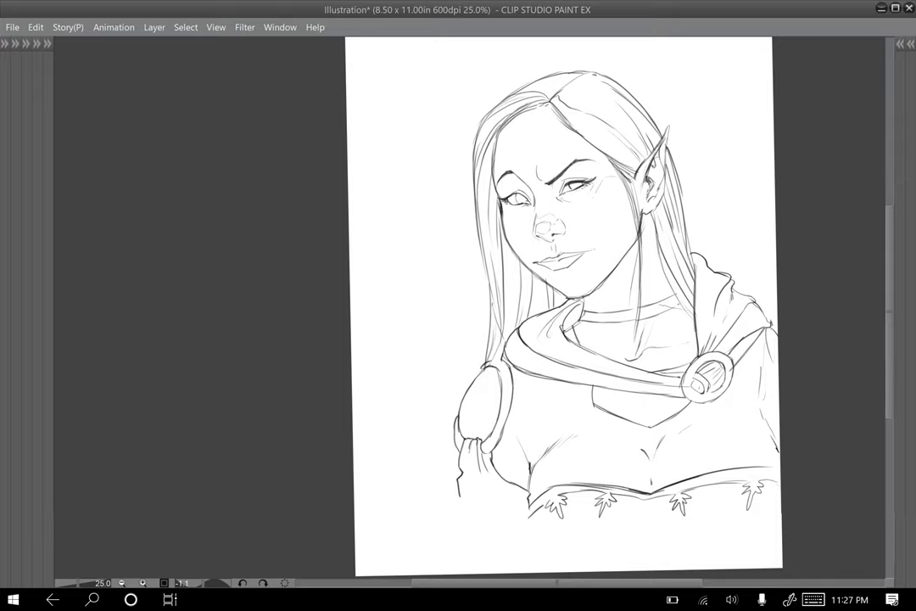
left_click_drag(509, 407, 387, 133)
key("ctrl+plus")
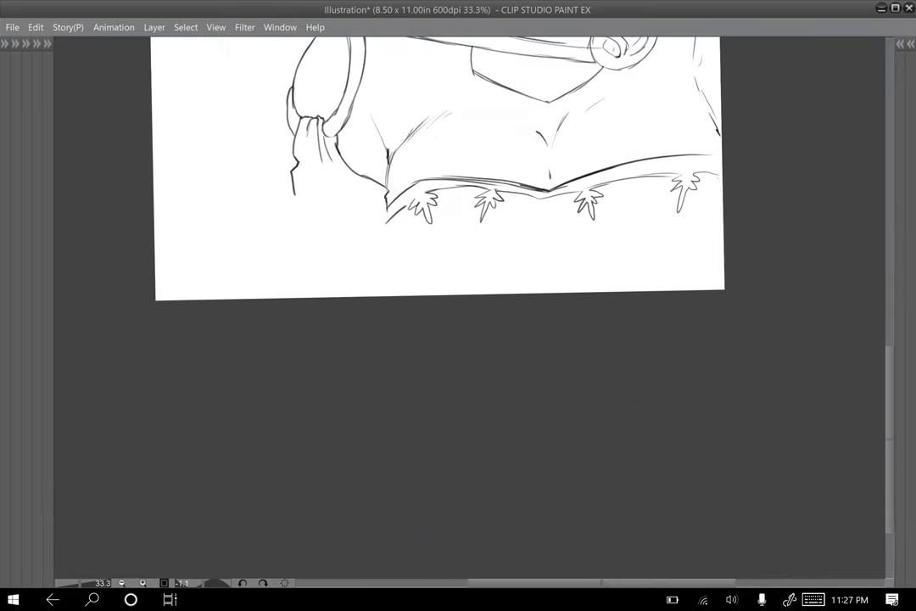
mouse_move(613, 225)
left_mouse_down()
mouse_move(649, 212)
mouse_move(634, 227)
mouse_move(652, 221)
left_mouse_up()
mouse_move(658, 214)
left_mouse_down()
mouse_move(686, 210)
mouse_move(665, 227)
left_mouse_up()
left_click_drag(659, 224, 665, 228)
left_click_drag(666, 217, 675, 225)
mouse_move(677, 216)
left_mouse_down()
mouse_move(689, 214)
mouse_move(682, 219)
left_mouse_up()
left_click_drag(675, 224, 714, 219)
Step: Write the date "2020" and "JULY" by hand beneath the signature
left_click_drag(653, 238, 684, 240)
left_click_drag(690, 234, 693, 235)
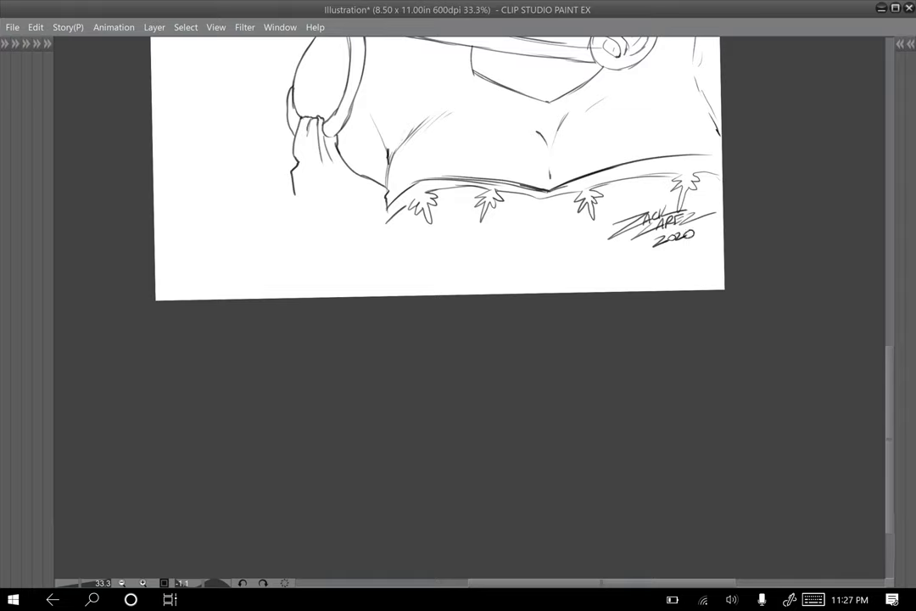
left_click_drag(663, 243, 673, 244)
mouse_move(675, 243)
left_mouse_down()
mouse_move(683, 247)
mouse_move(632, 573)
mouse_move(631, 540)
mouse_move(619, 547)
left_mouse_up()
scroll(685, 242, "down", 1)
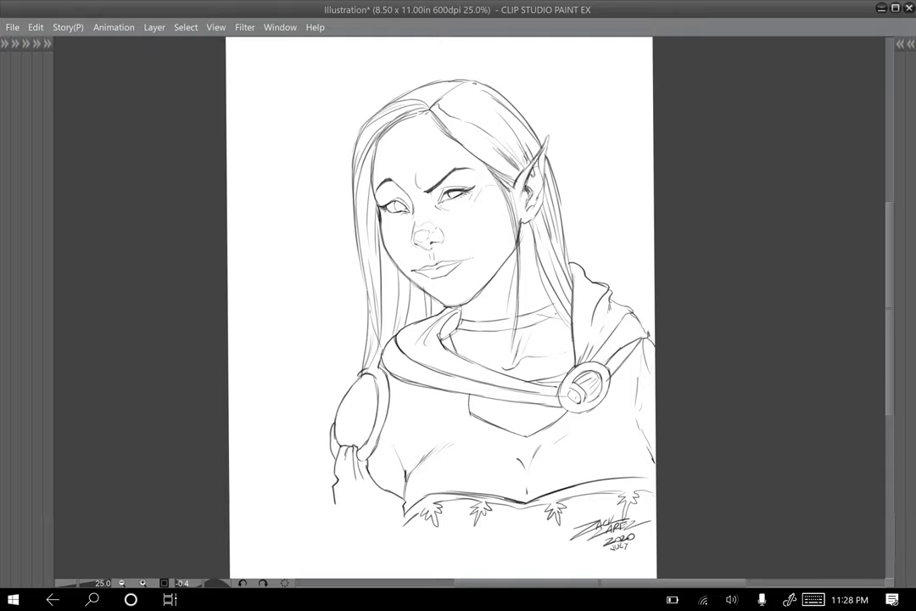
Step: Switch to the OBS window
key("super+Tab")
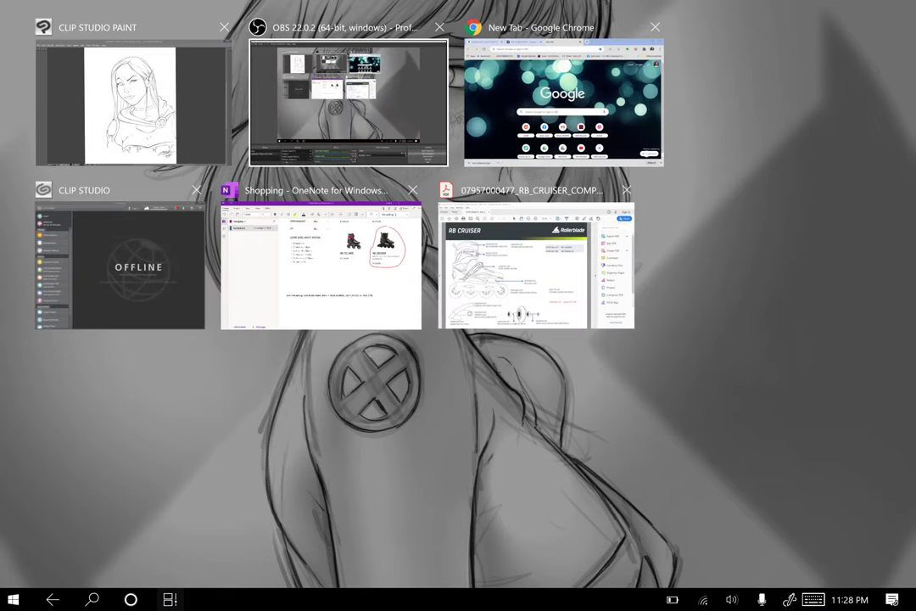
left_click(347, 102)
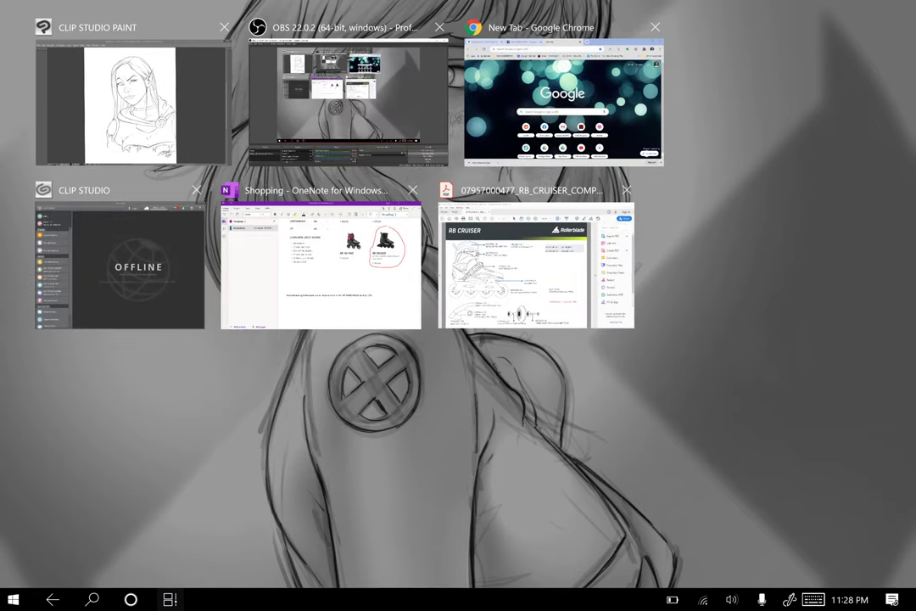